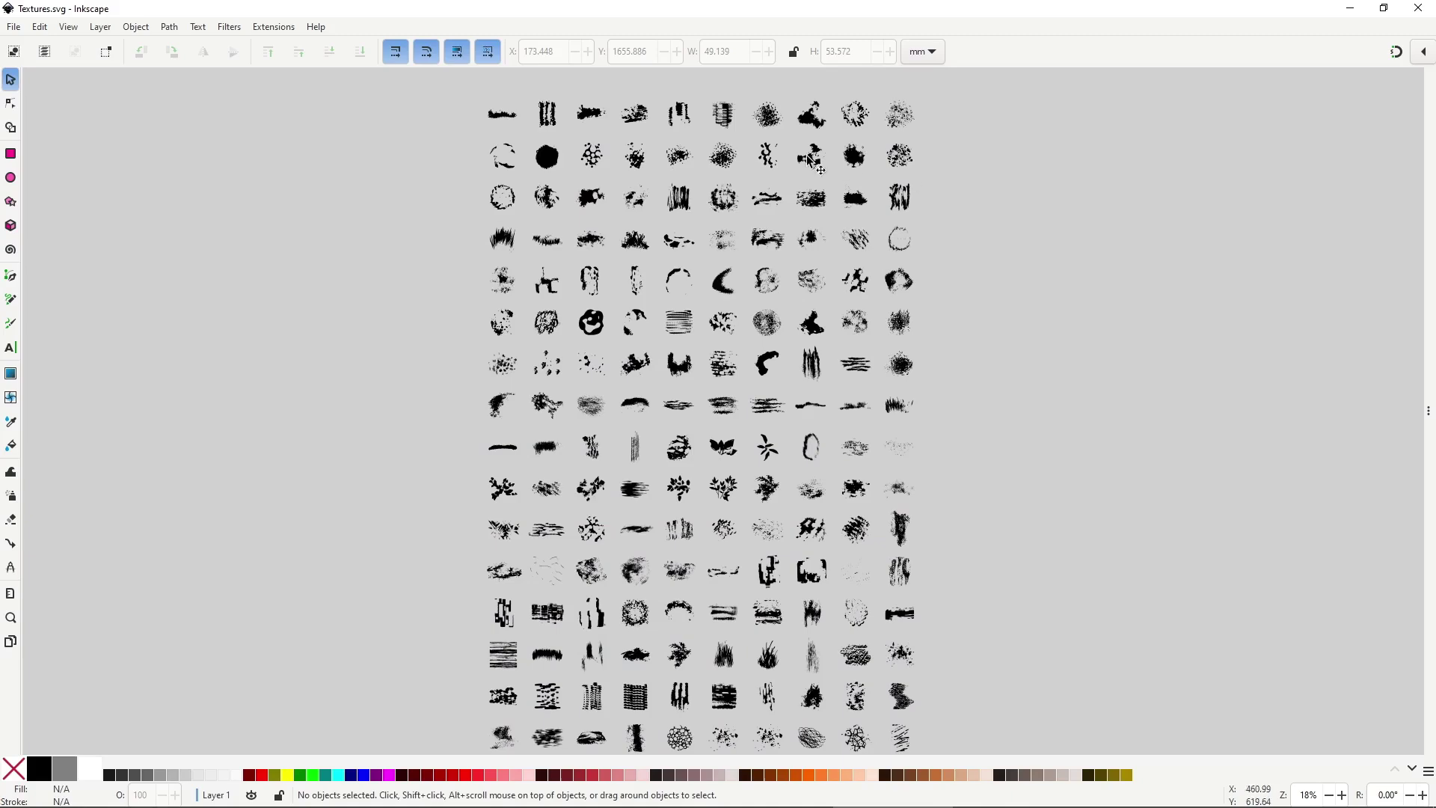
Look over the whole sheet of black vector textures from the first row to the last.
{"action": "scroll", "coordinate": [687, 215], "scroll_direction": "up", "scroll_amount": 2}
{"action": "scroll", "coordinate": [687, 216], "scroll_direction": "up", "scroll_amount": 2, "text": "ctrl"}
{"action": "scroll", "coordinate": [687, 215], "scroll_direction": "up", "scroll_amount": 3}
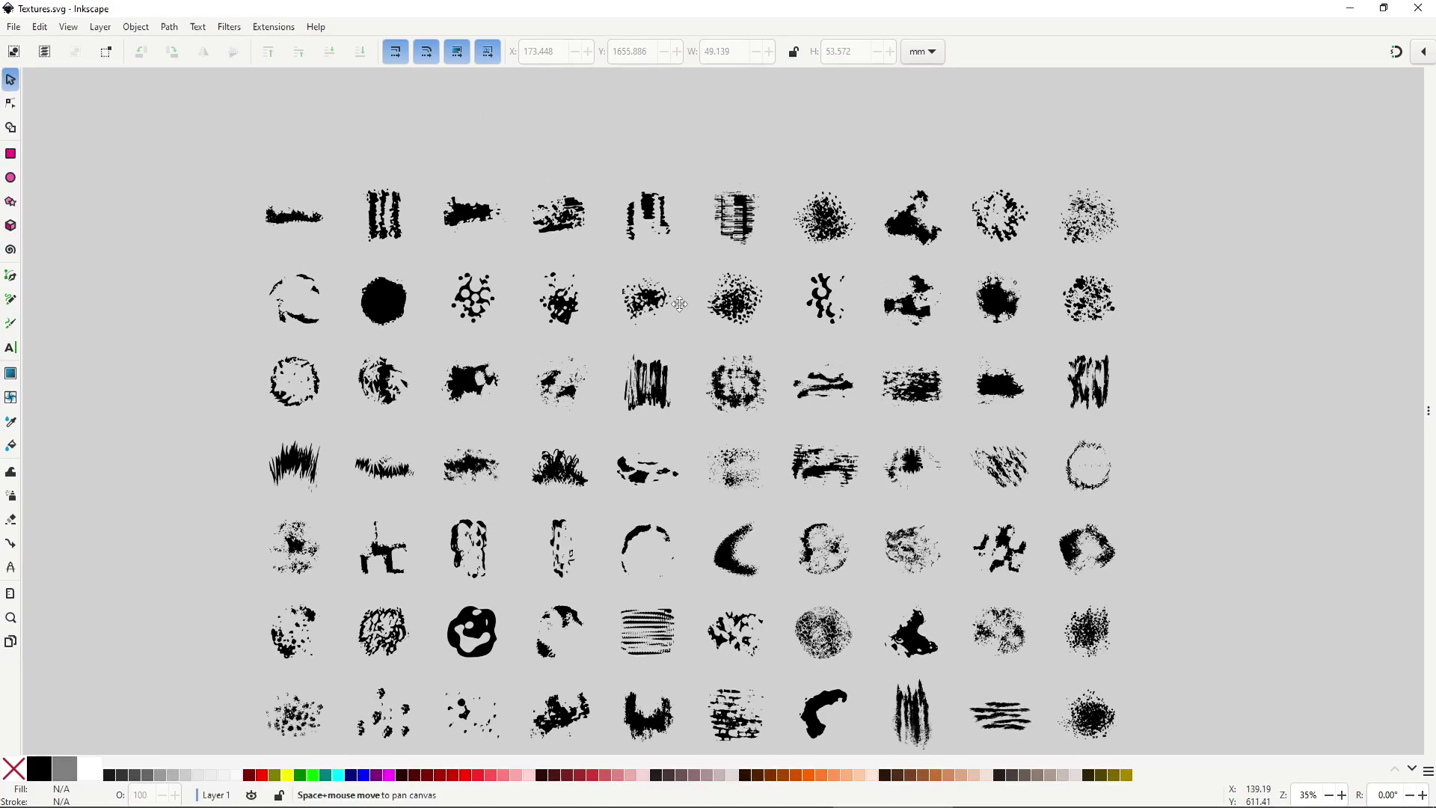
{"action": "scroll", "coordinate": [696, 329], "scroll_direction": "down", "scroll_amount": 4}
{"action": "scroll", "coordinate": [689, 630], "scroll_direction": "down", "scroll_amount": 10}
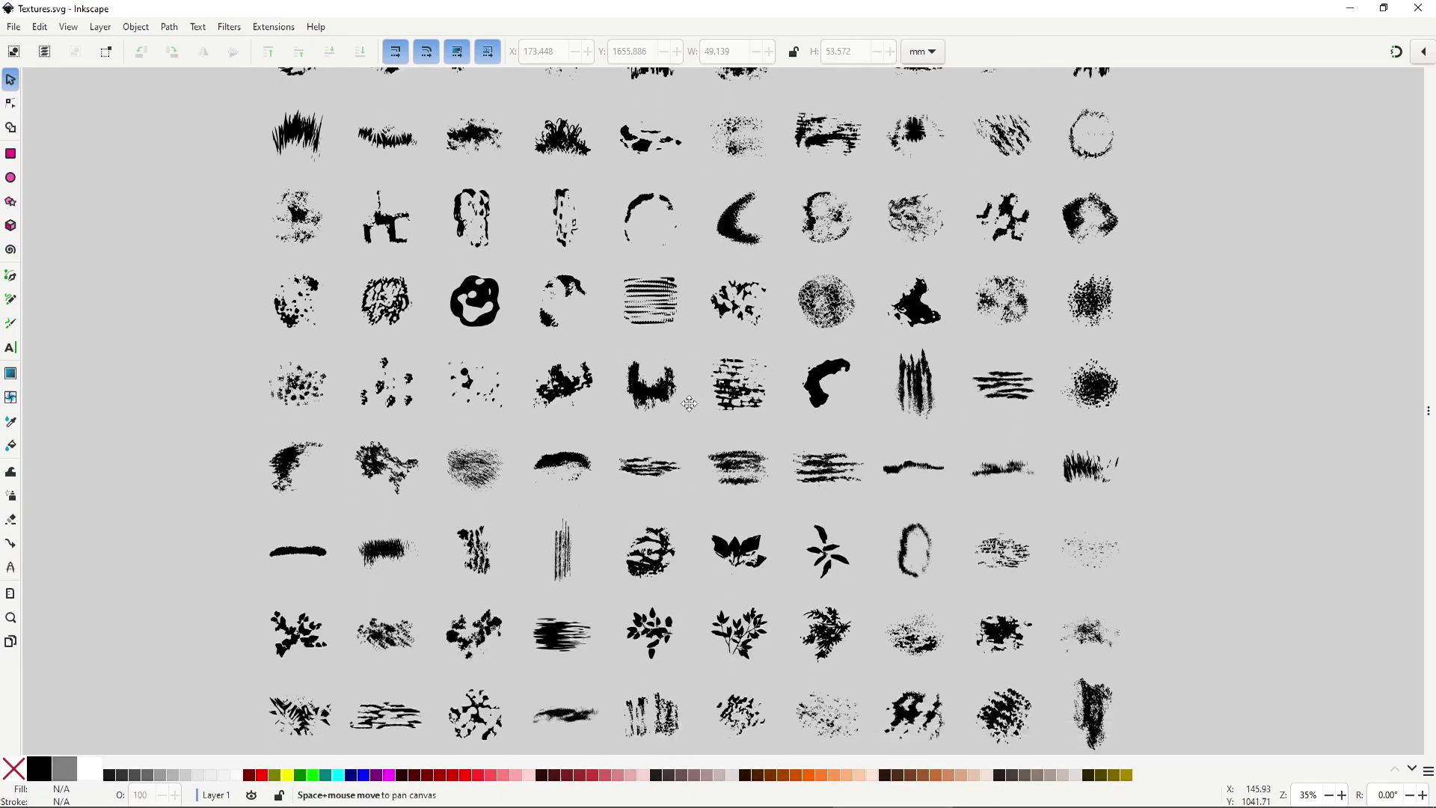
{"action": "scroll", "coordinate": [697, 653], "scroll_direction": "down", "scroll_amount": 10}
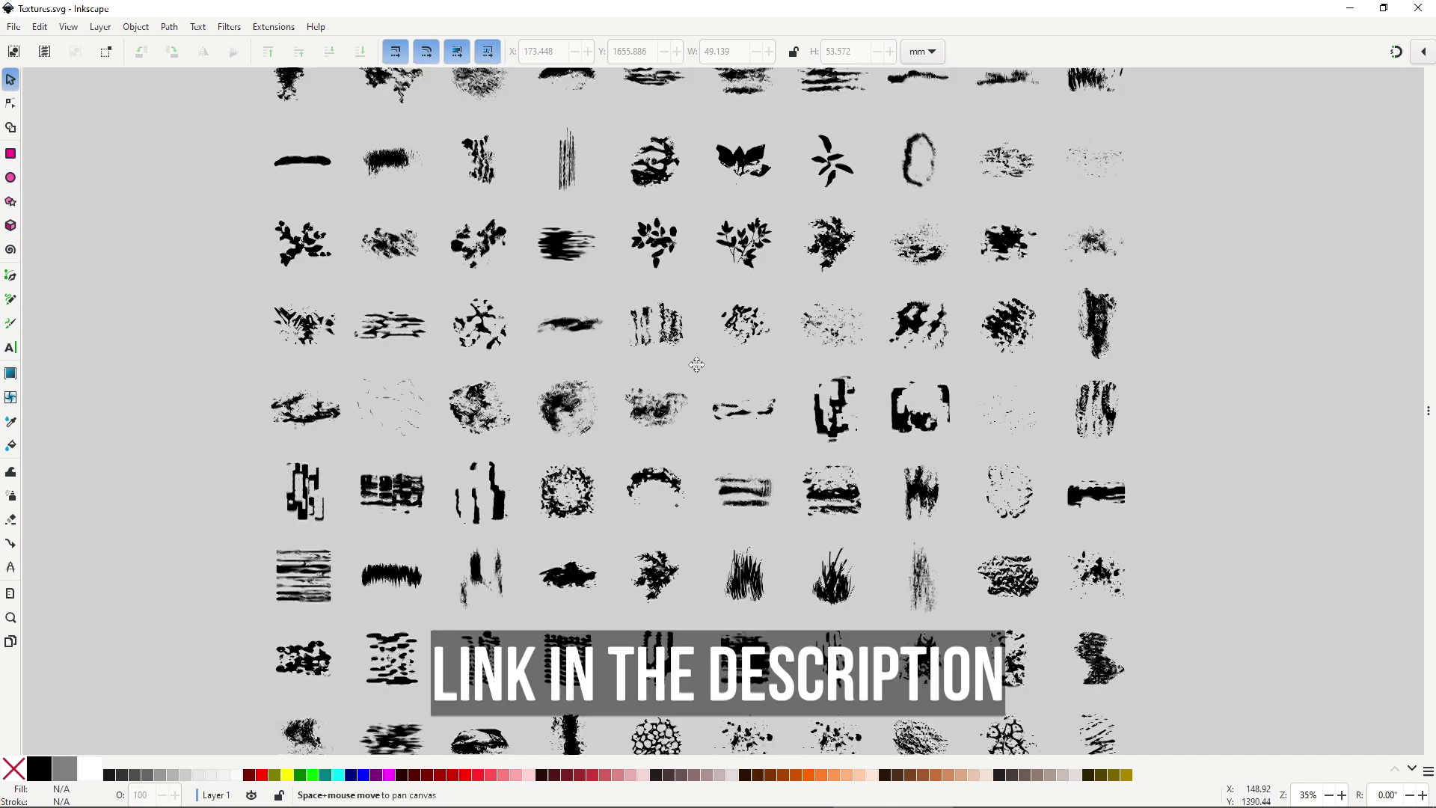
{"action": "scroll", "coordinate": [707, 633], "scroll_direction": "down", "scroll_amount": 10}
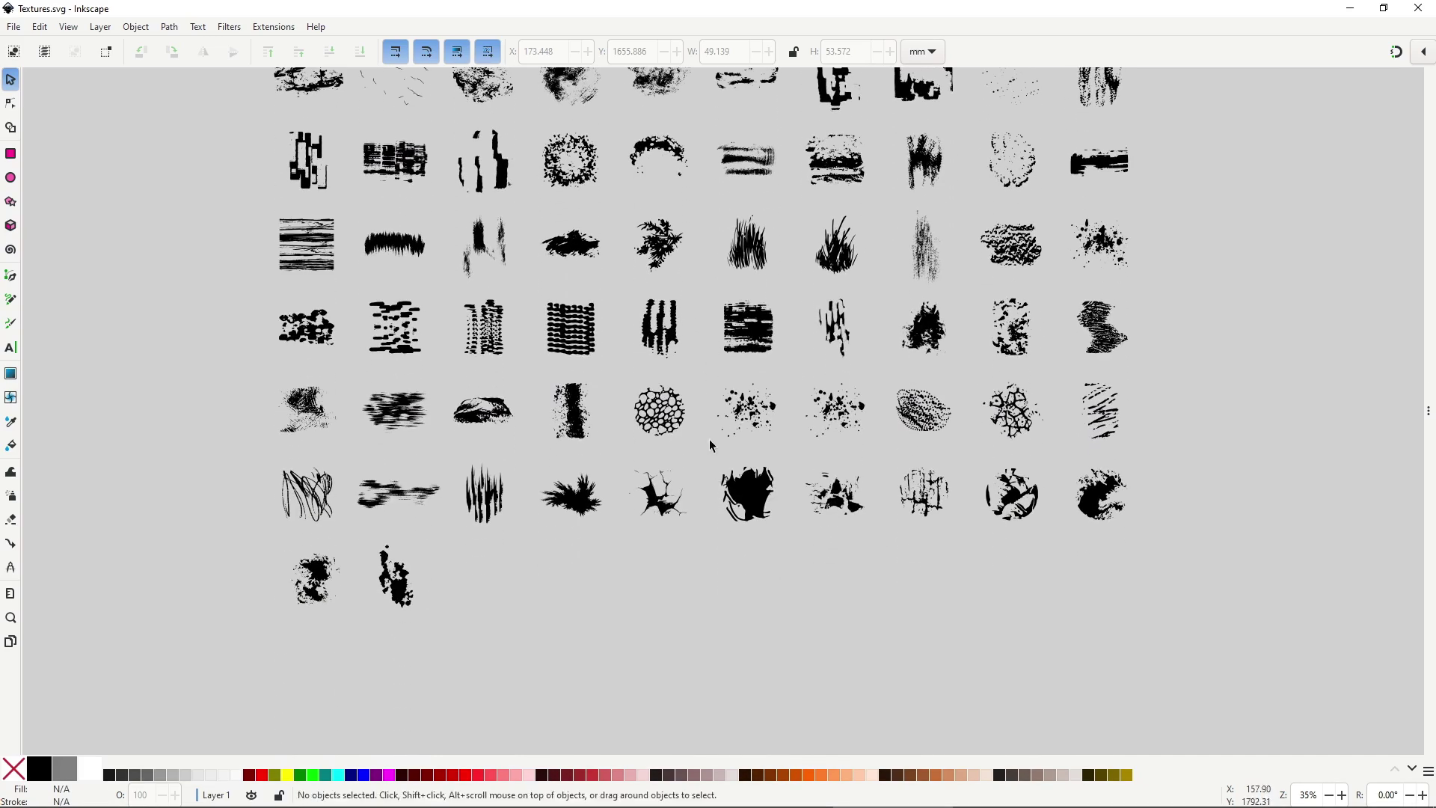
Inspect the path nodes of several textures in the lowest rows of the sheet.
{"action": "key", "text": "n"}
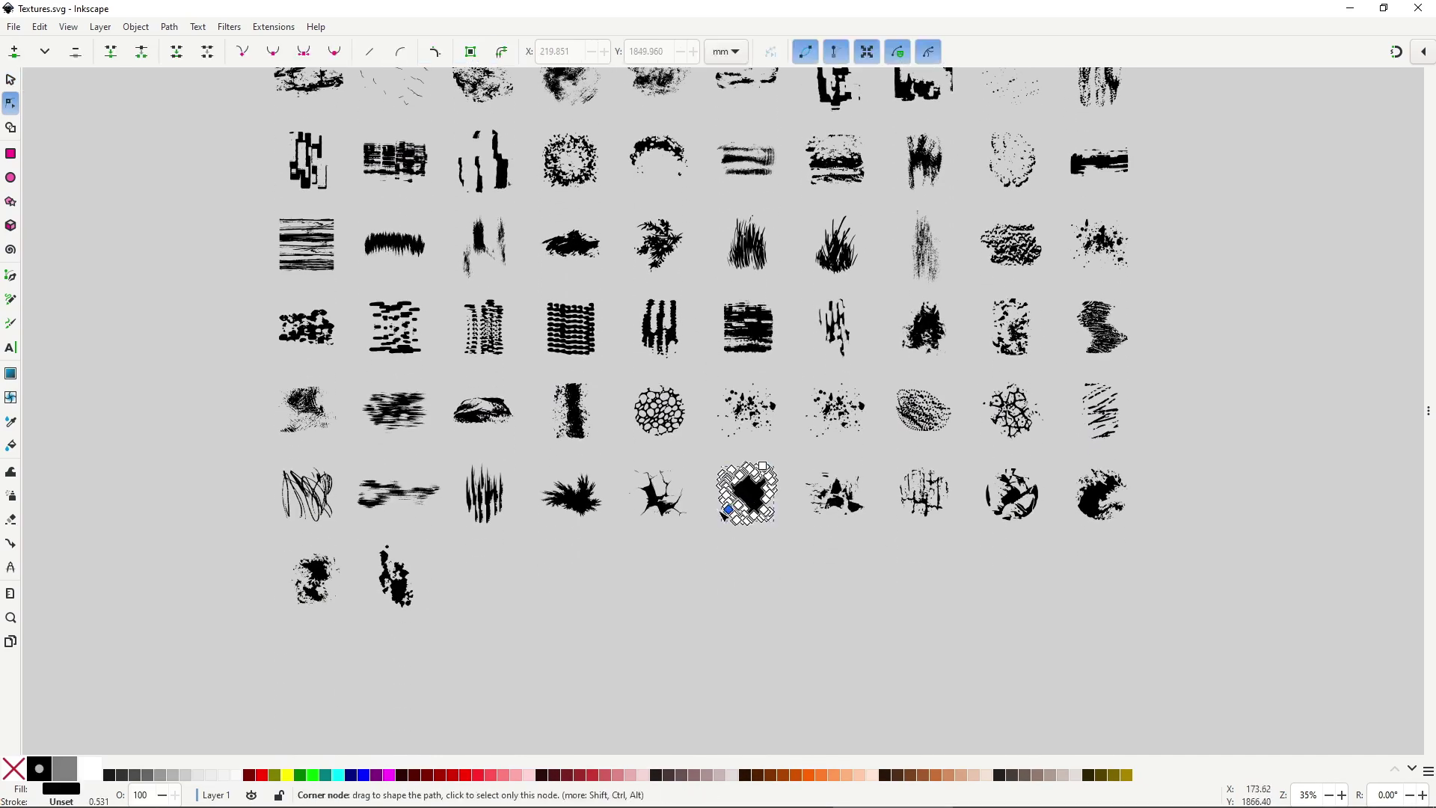
{"action": "left_click", "coordinate": [657, 493]}
{"action": "left_click", "coordinate": [574, 494]}
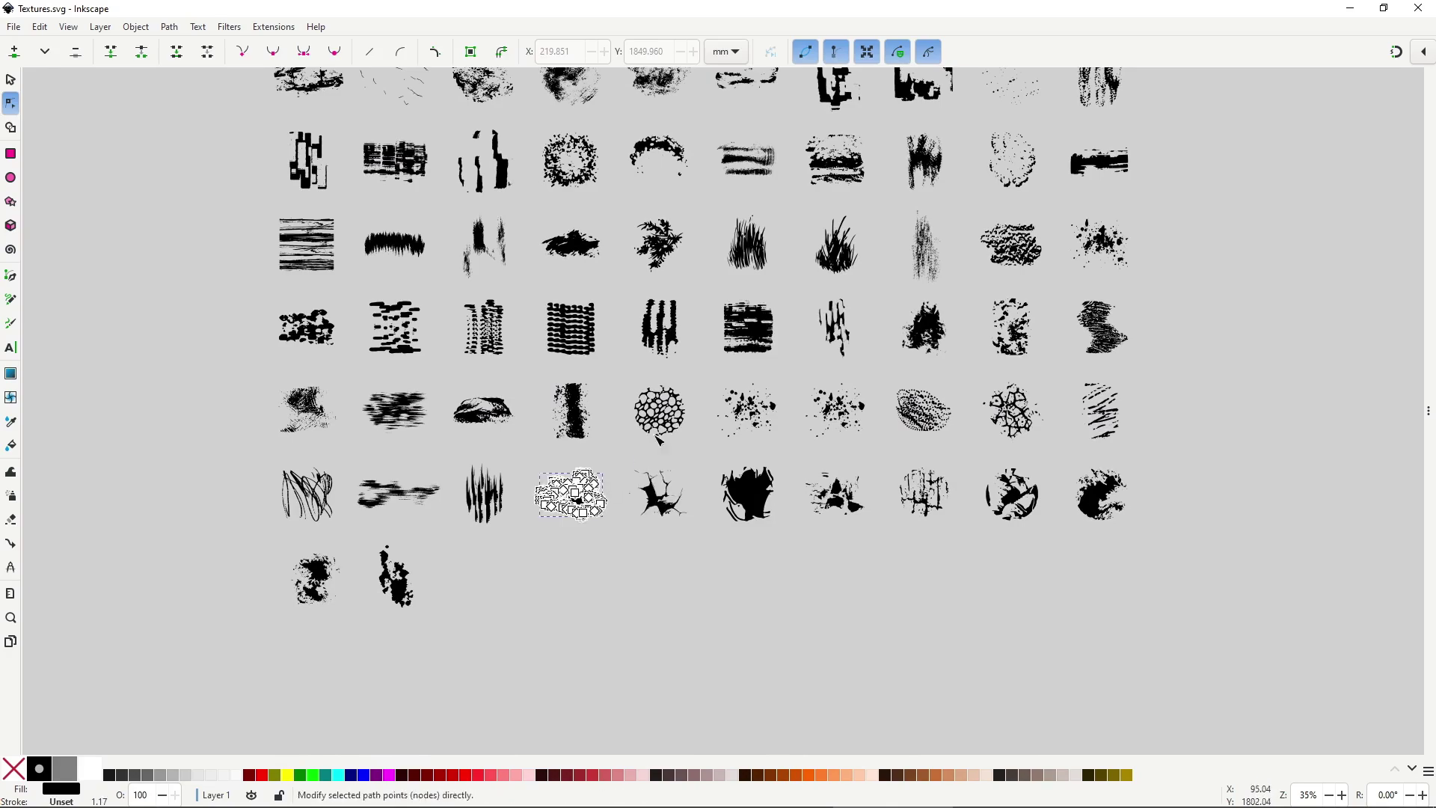
{"action": "left_click", "coordinate": [745, 330]}
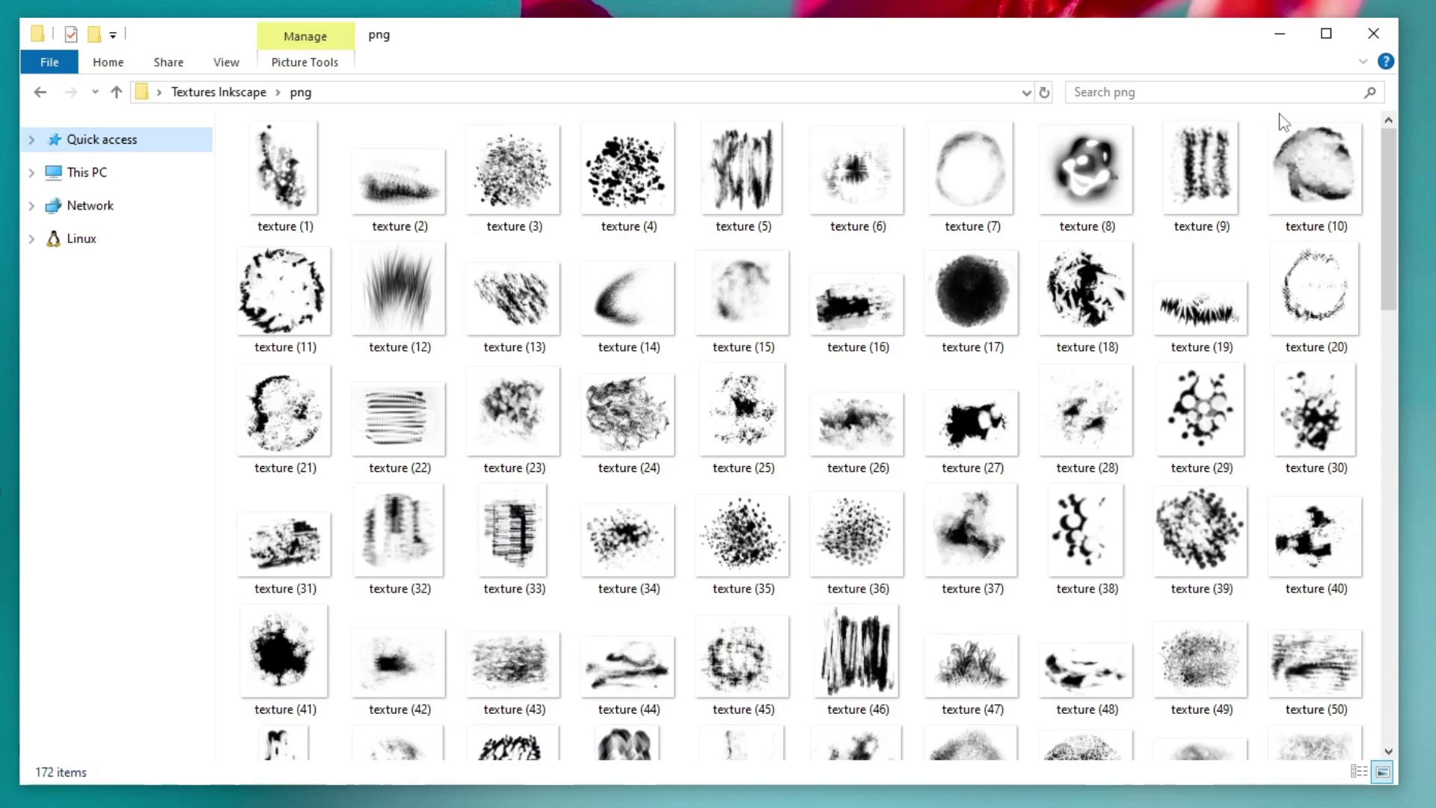
Switch to File Explorer and browse the PNG versions of the textures in the Textures Inkscape png folder.
{"action": "scroll", "coordinate": [1390, 224], "scroll_direction": "down", "scroll_amount": 1}
{"action": "left_click_drag", "start_coordinate": [1390, 225], "coordinate": [1429, 191]}
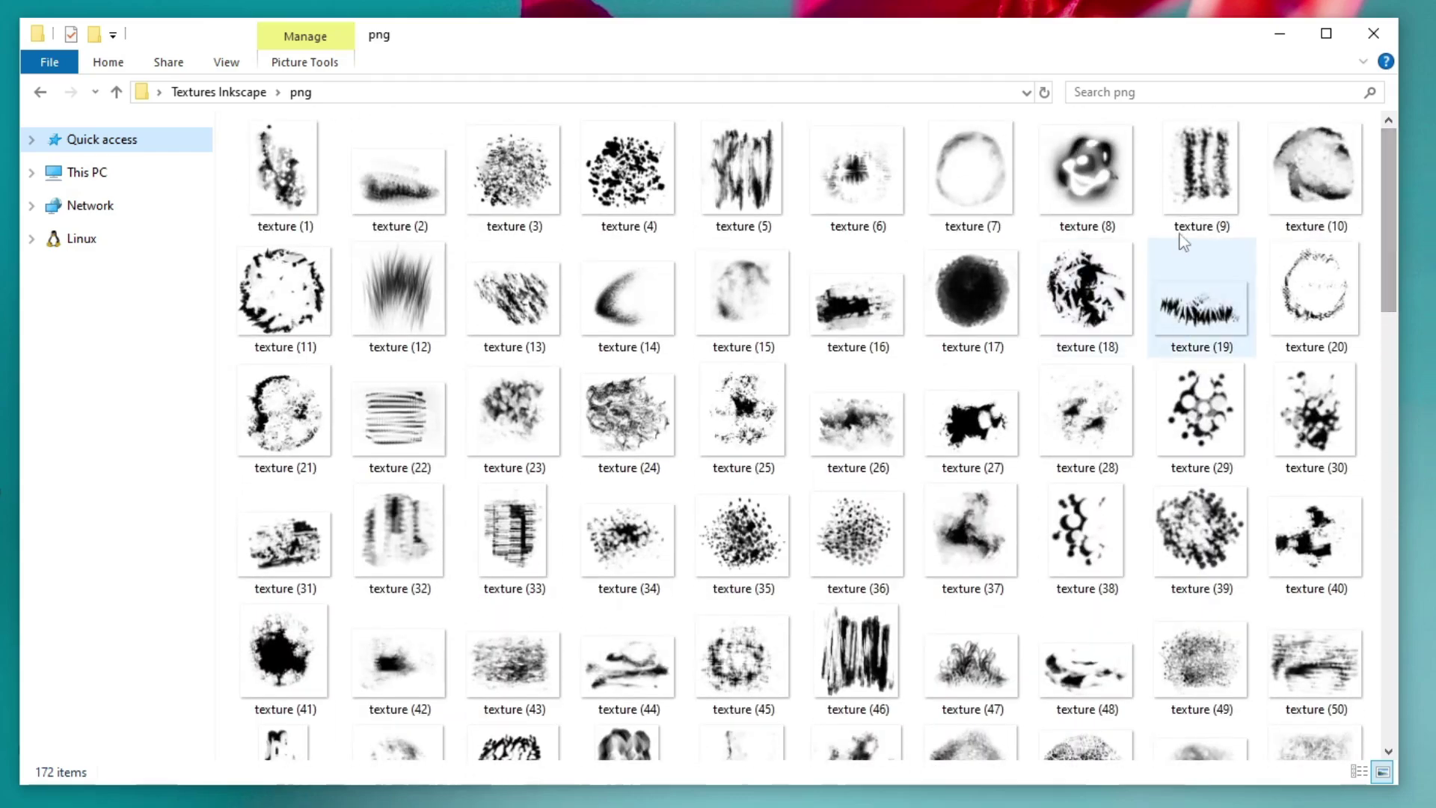
{"action": "left_click", "coordinate": [1285, 183]}
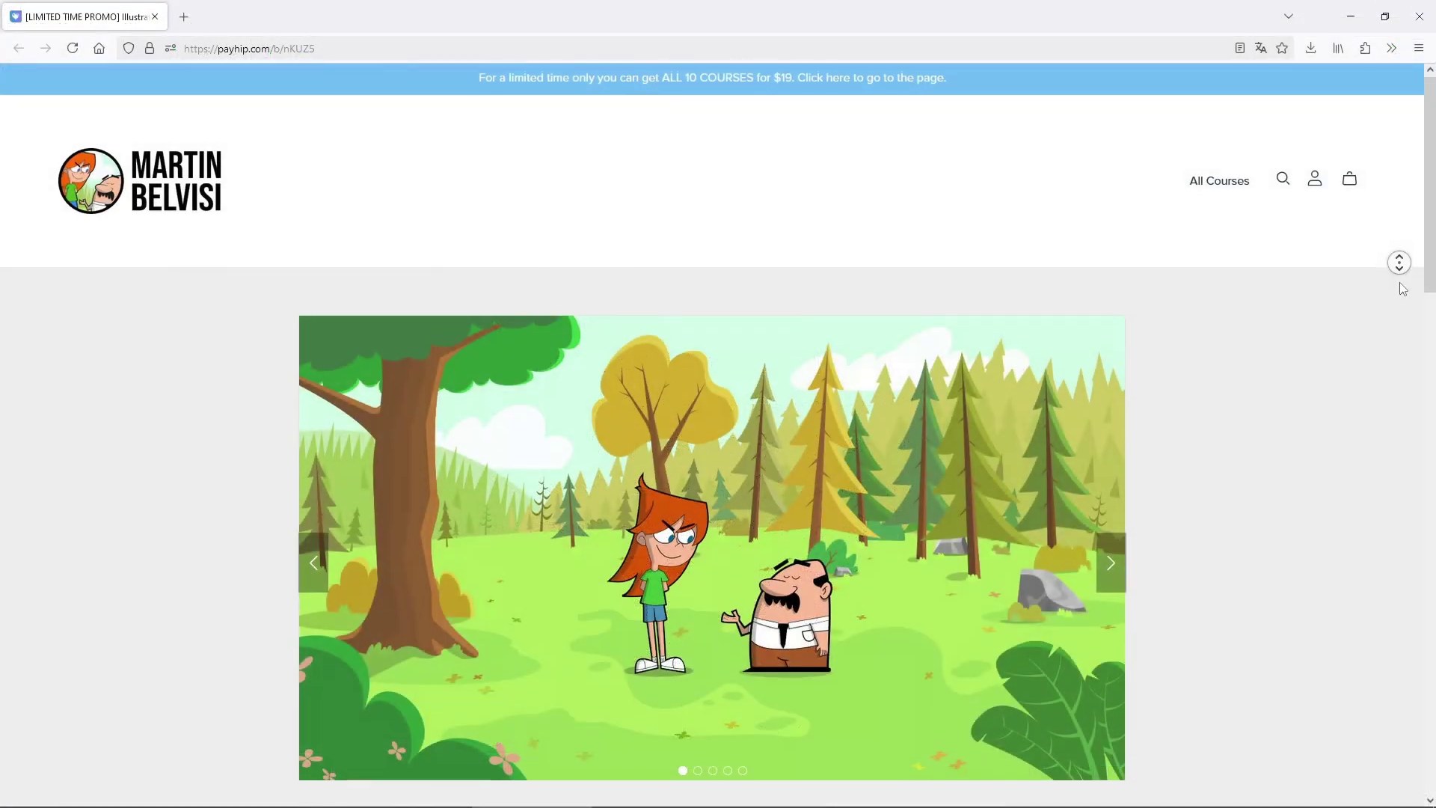
Switch to the browser and read through the Illustration Bundle course page on Payhip, returning to its preview image.
{"action": "scroll", "coordinate": [1403, 290], "scroll_direction": "down", "scroll_amount": 3}
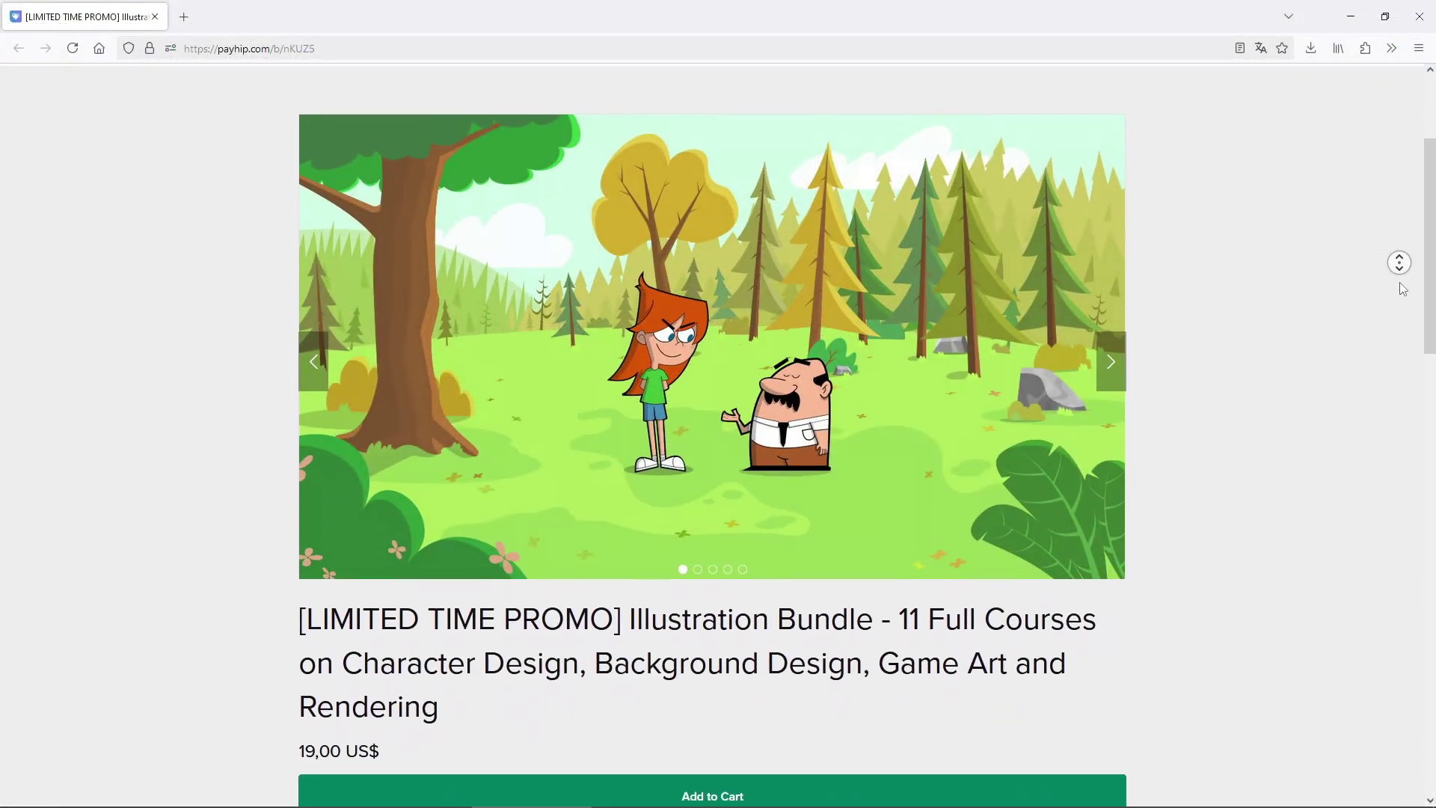
{"action": "scroll", "coordinate": [1402, 290], "scroll_direction": "down", "scroll_amount": 5}
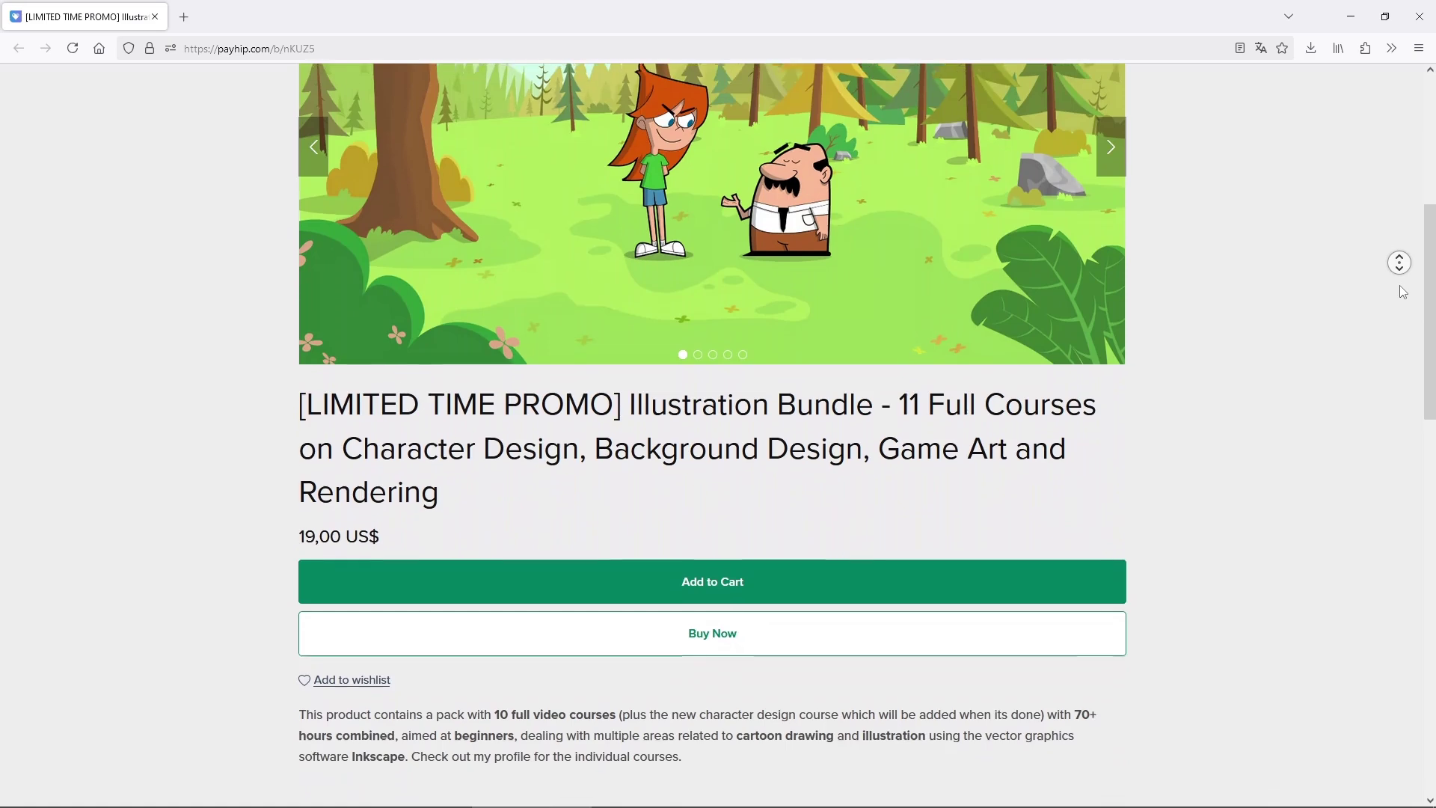
{"action": "scroll", "coordinate": [1402, 294], "scroll_direction": "down", "scroll_amount": 6}
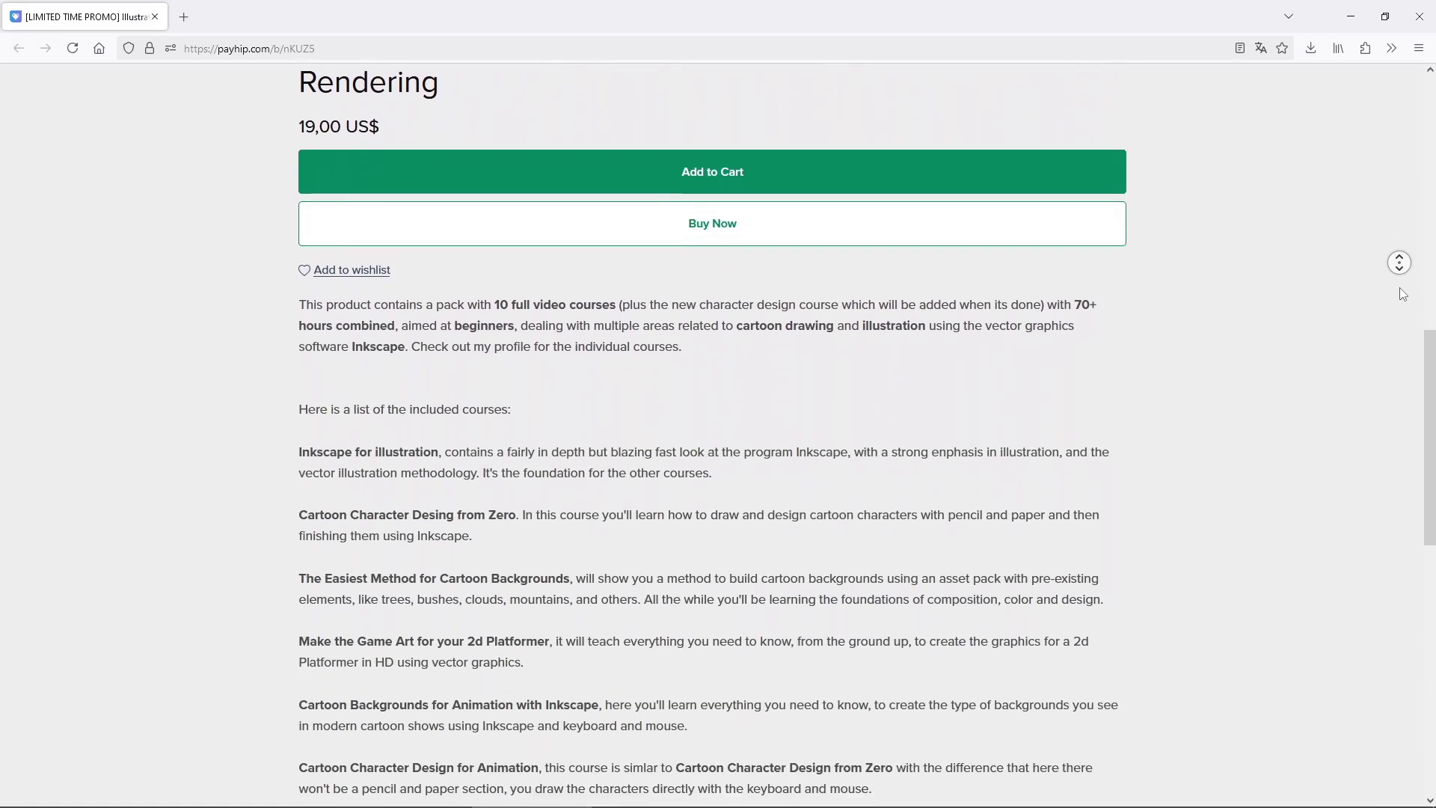
{"action": "scroll", "coordinate": [1400, 290], "scroll_direction": "down", "scroll_amount": 6}
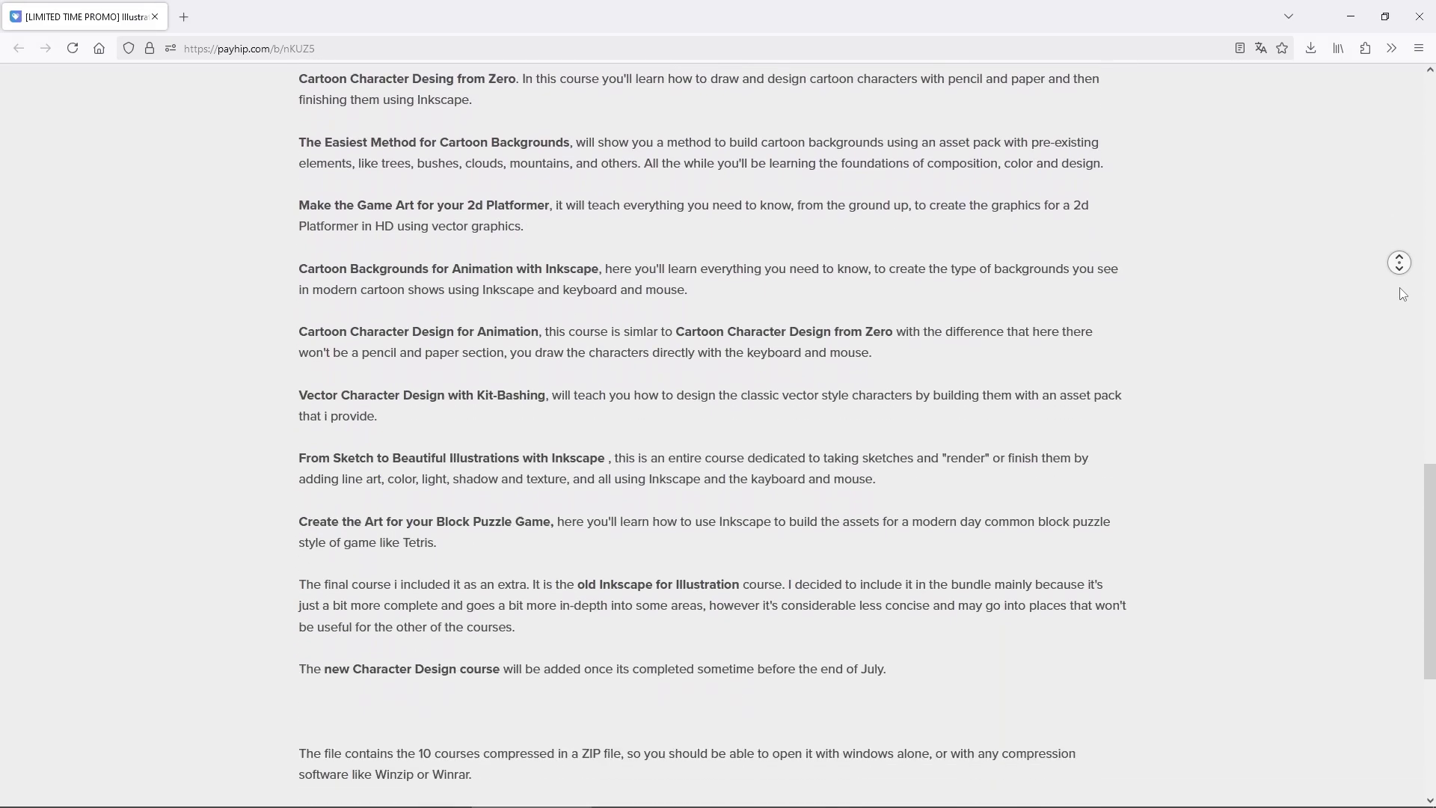
{"action": "scroll", "coordinate": [1399, 288], "scroll_direction": "down", "scroll_amount": 3}
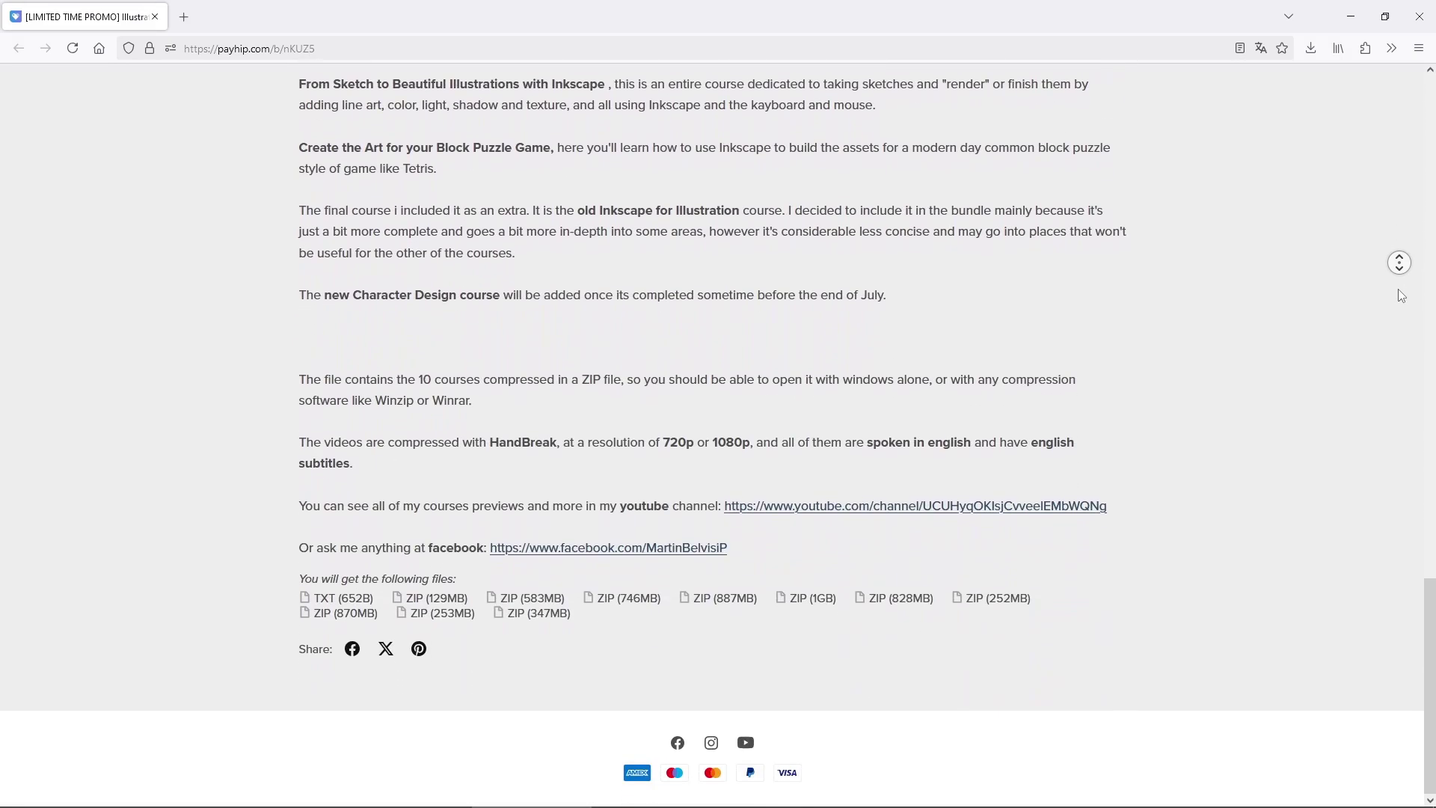
{"action": "scroll", "coordinate": [1392, 229], "scroll_direction": "up", "scroll_amount": 20}
{"action": "middle_click", "coordinate": [1391, 197]}
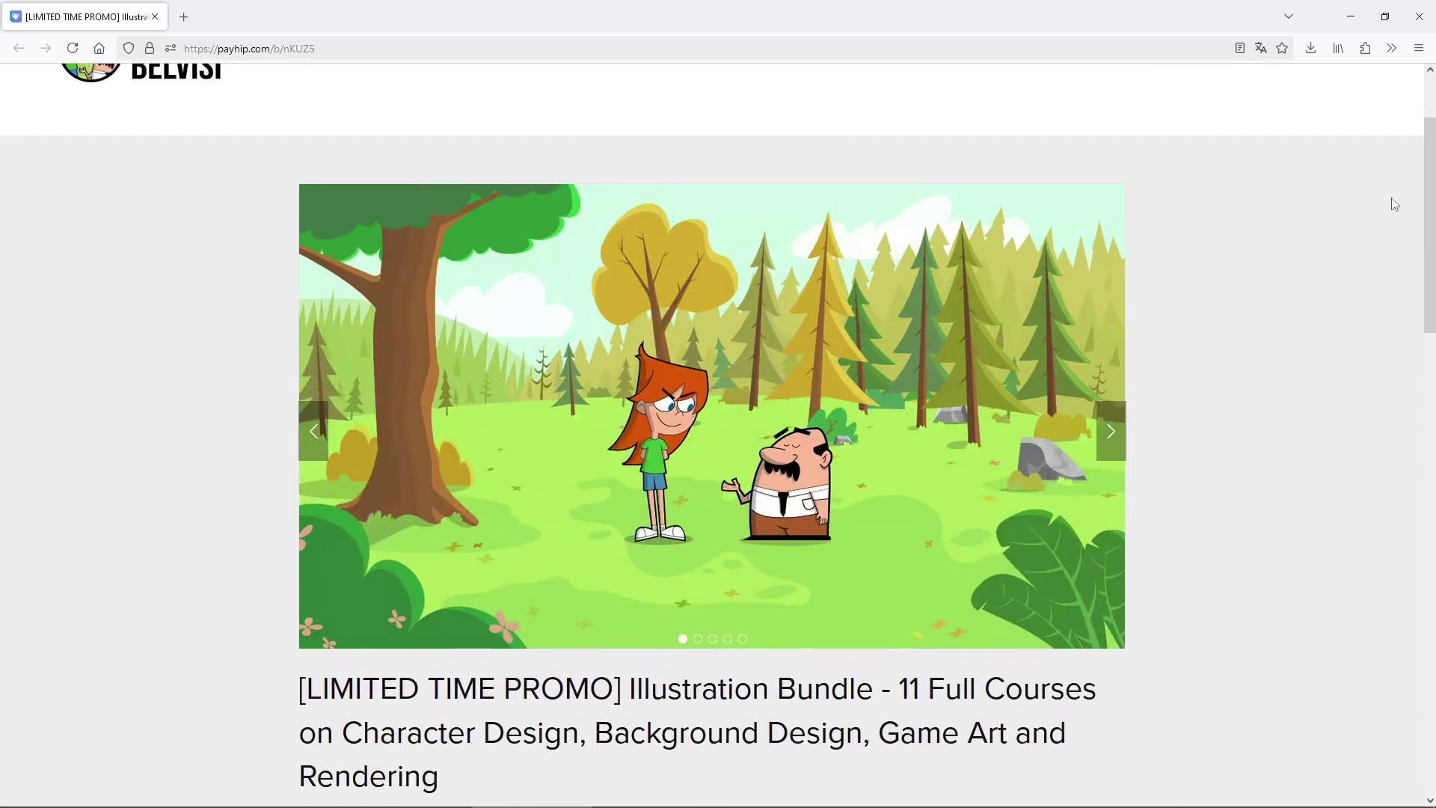
View the further preview images of the Illustration Bundle one after another.
{"action": "left_click", "coordinate": [1112, 448]}
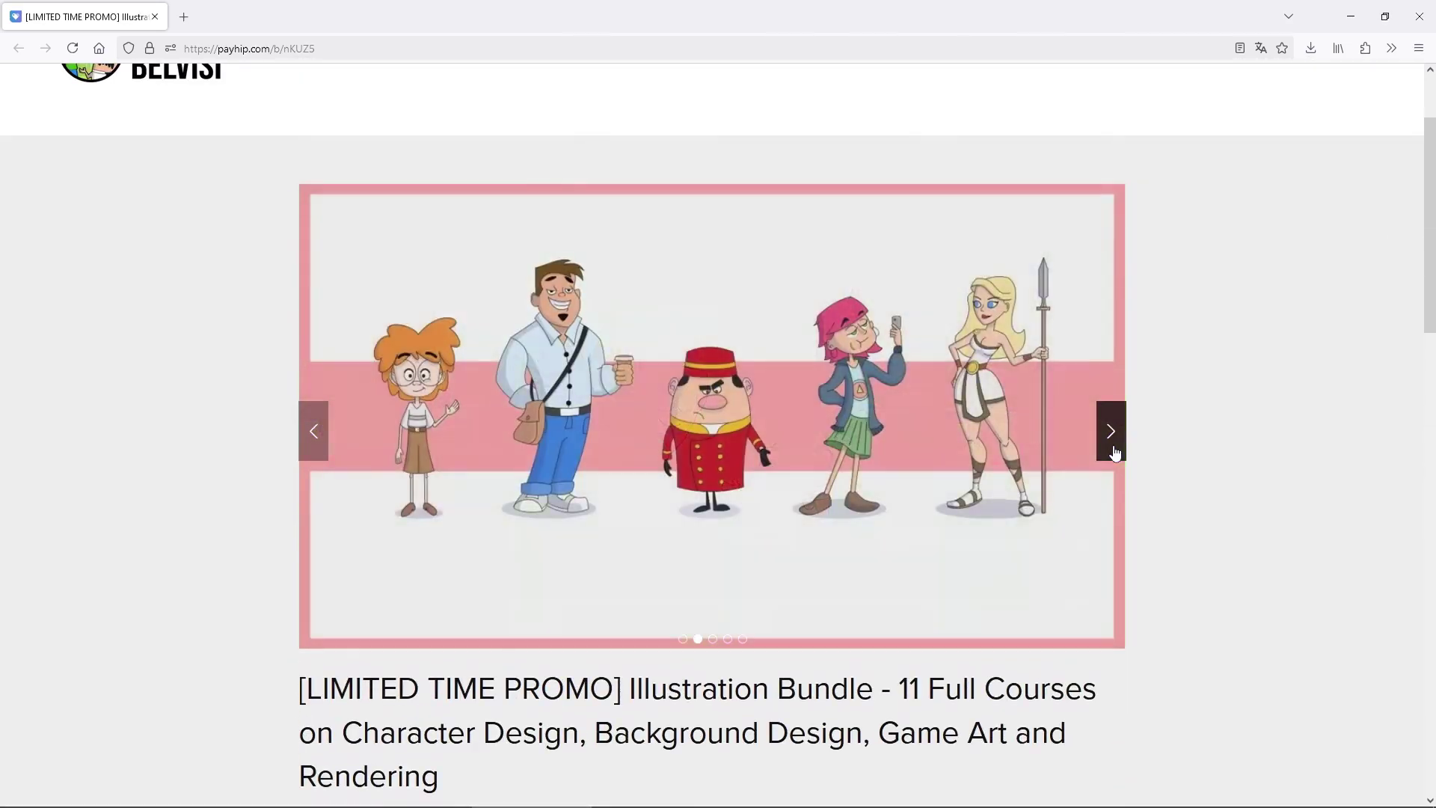
{"action": "left_click", "coordinate": [1113, 451]}
{"action": "left_click", "coordinate": [1113, 452]}
{"action": "left_click", "coordinate": [1113, 452]}
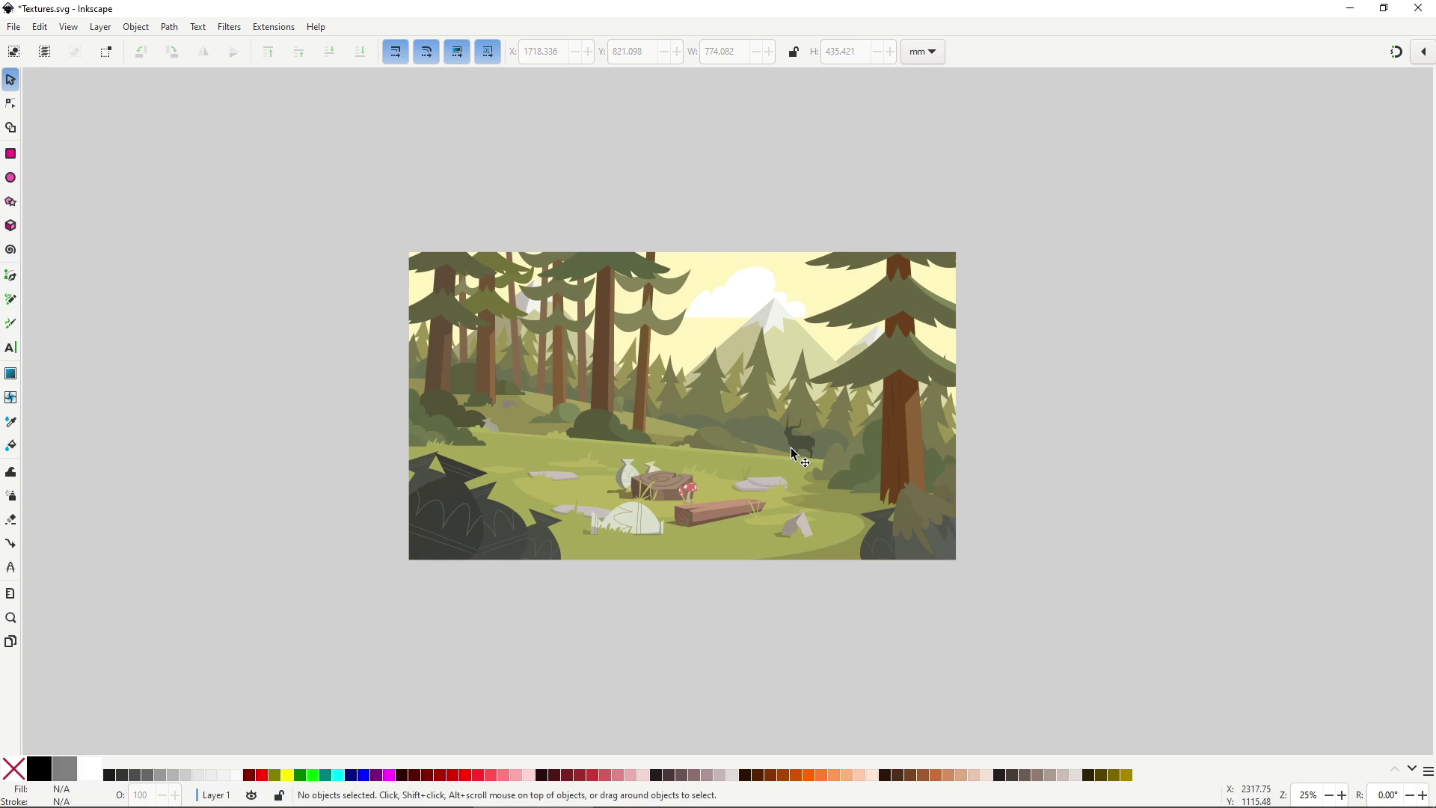
In Inkscape, try the Film Grain image effect and the Ripple distortion from the Filter Gallery on the forest illustration.
{"action": "left_click", "coordinate": [703, 420]}
{"action": "left_click", "coordinate": [230, 27]}
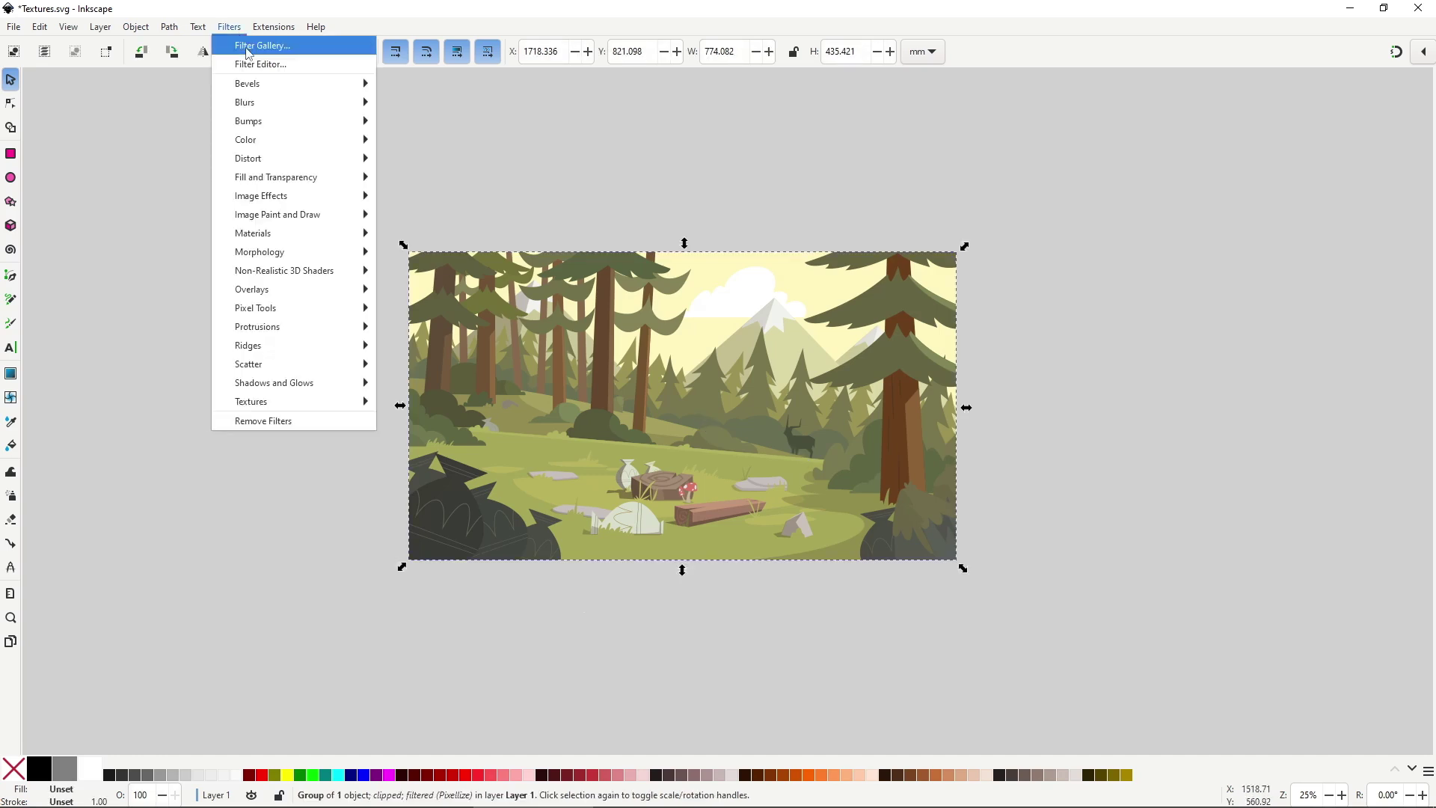
{"action": "left_click", "coordinate": [241, 45]}
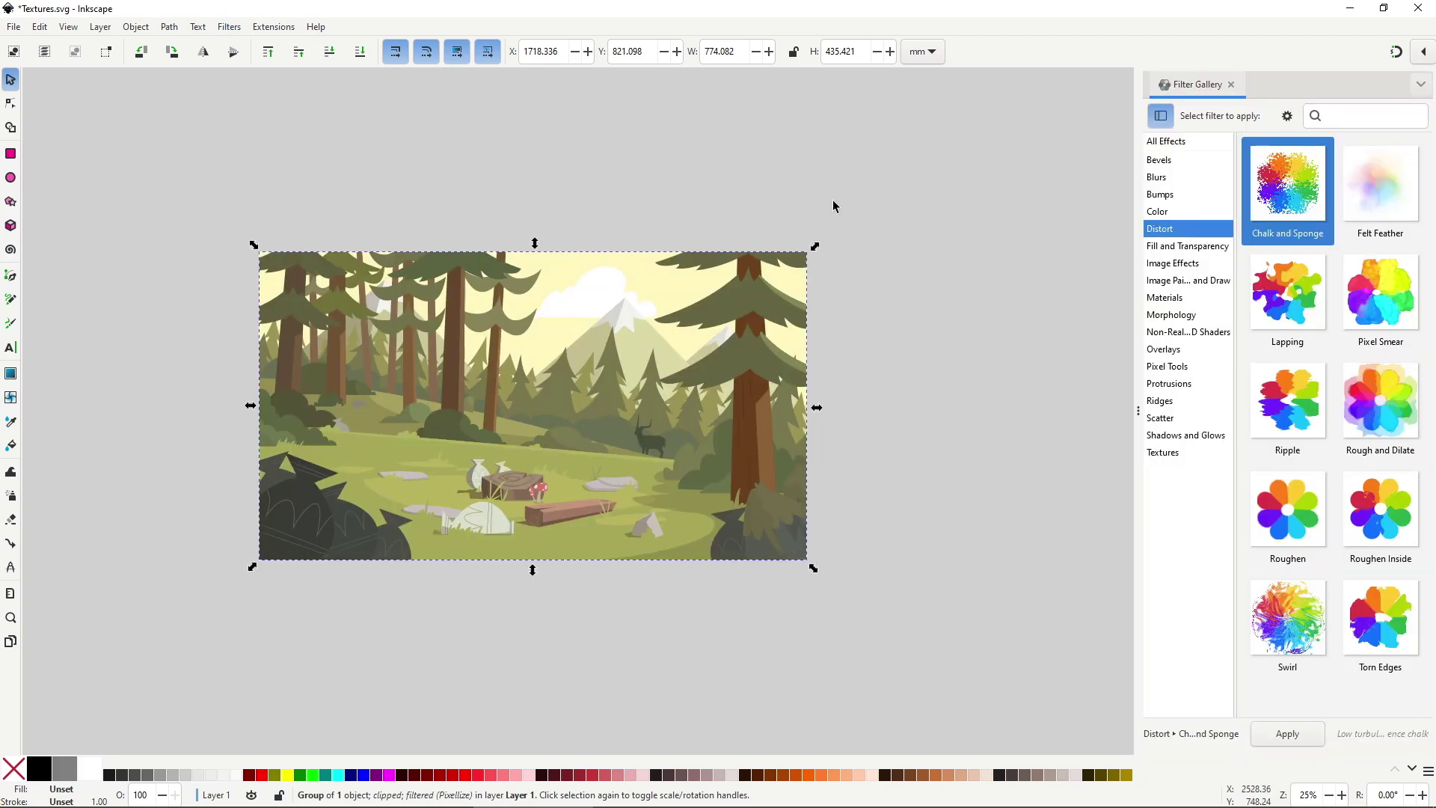
{"action": "left_click", "coordinate": [1184, 264]}
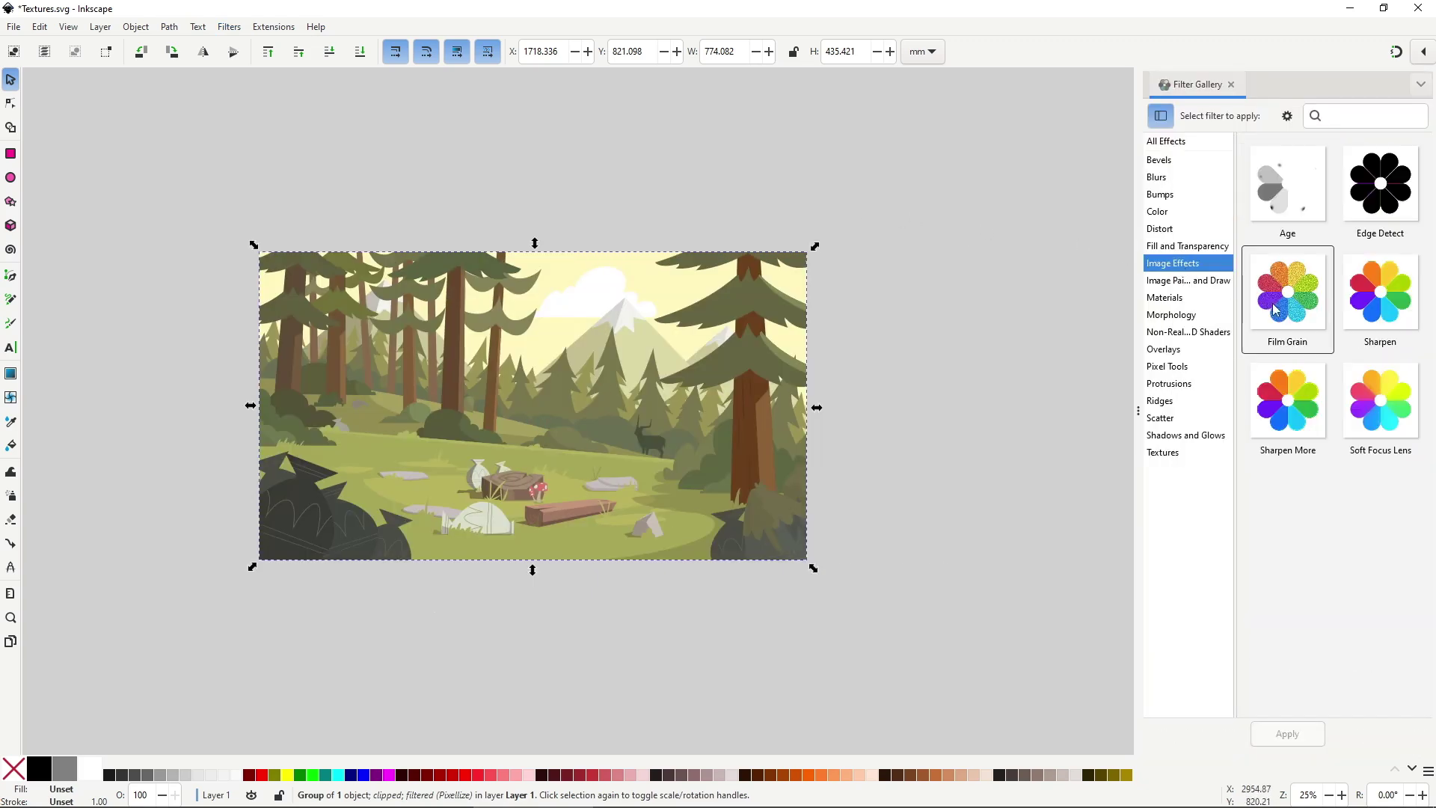
{"action": "double_click", "coordinate": [1275, 310]}
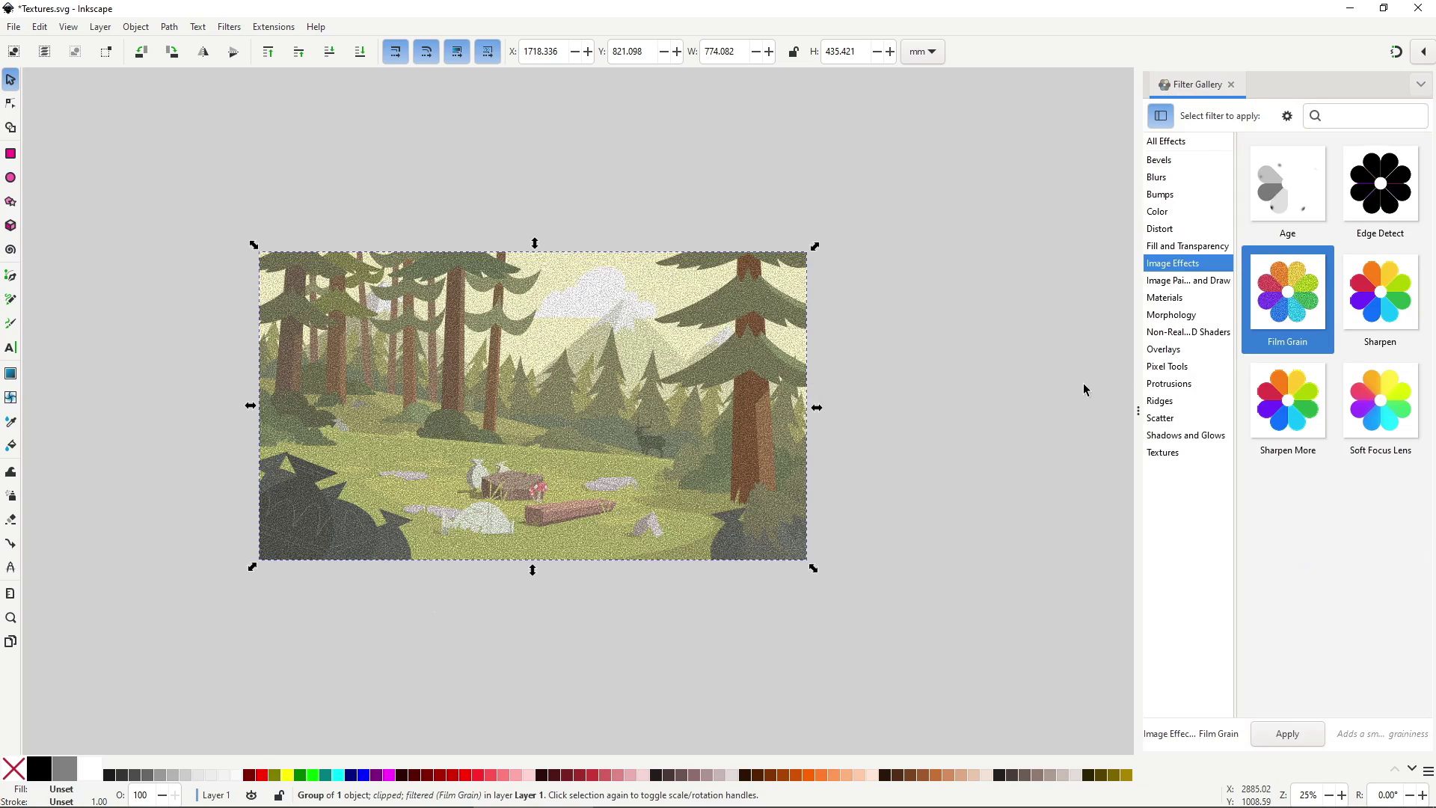
{"action": "left_click", "coordinate": [1186, 229]}
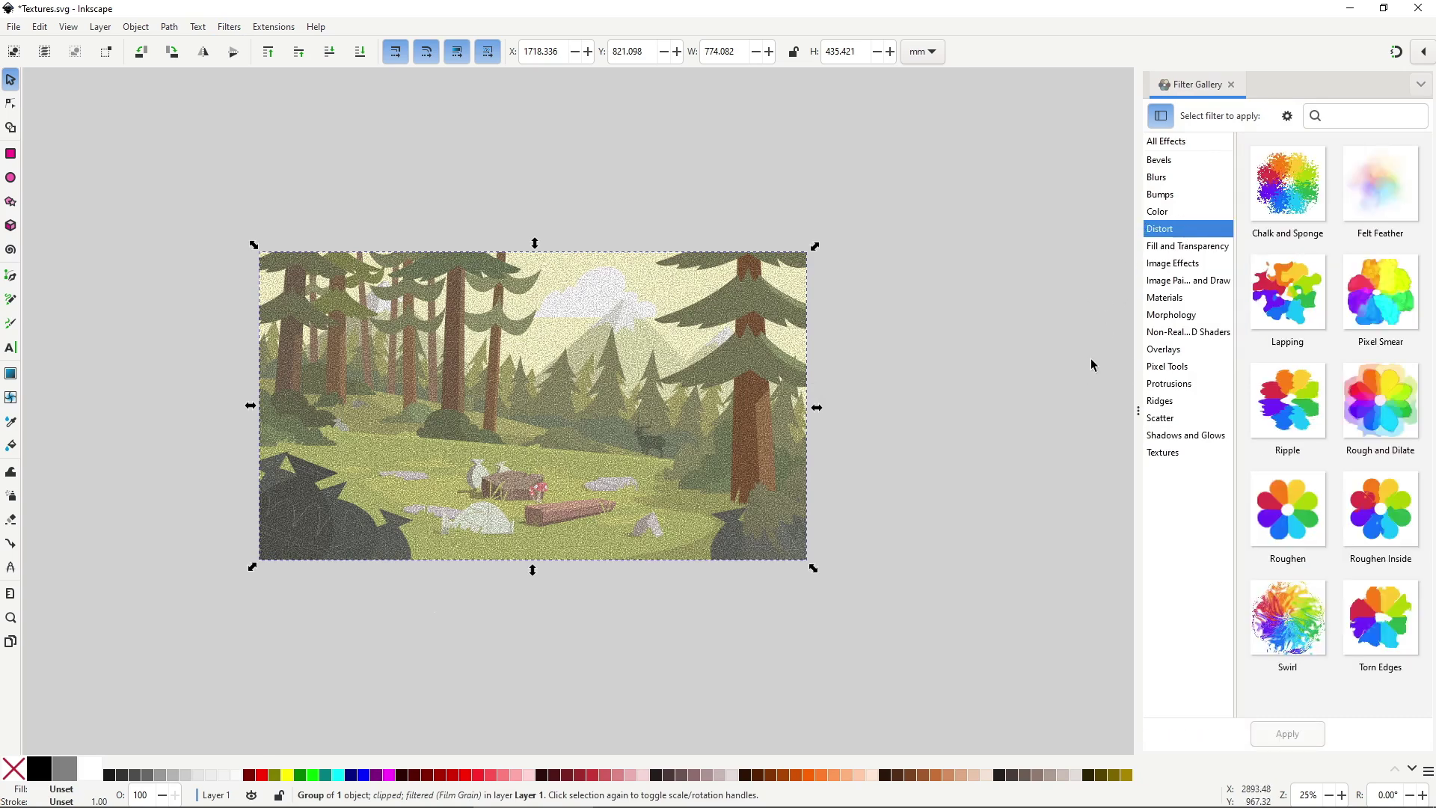
{"action": "double_click", "coordinate": [1280, 411]}
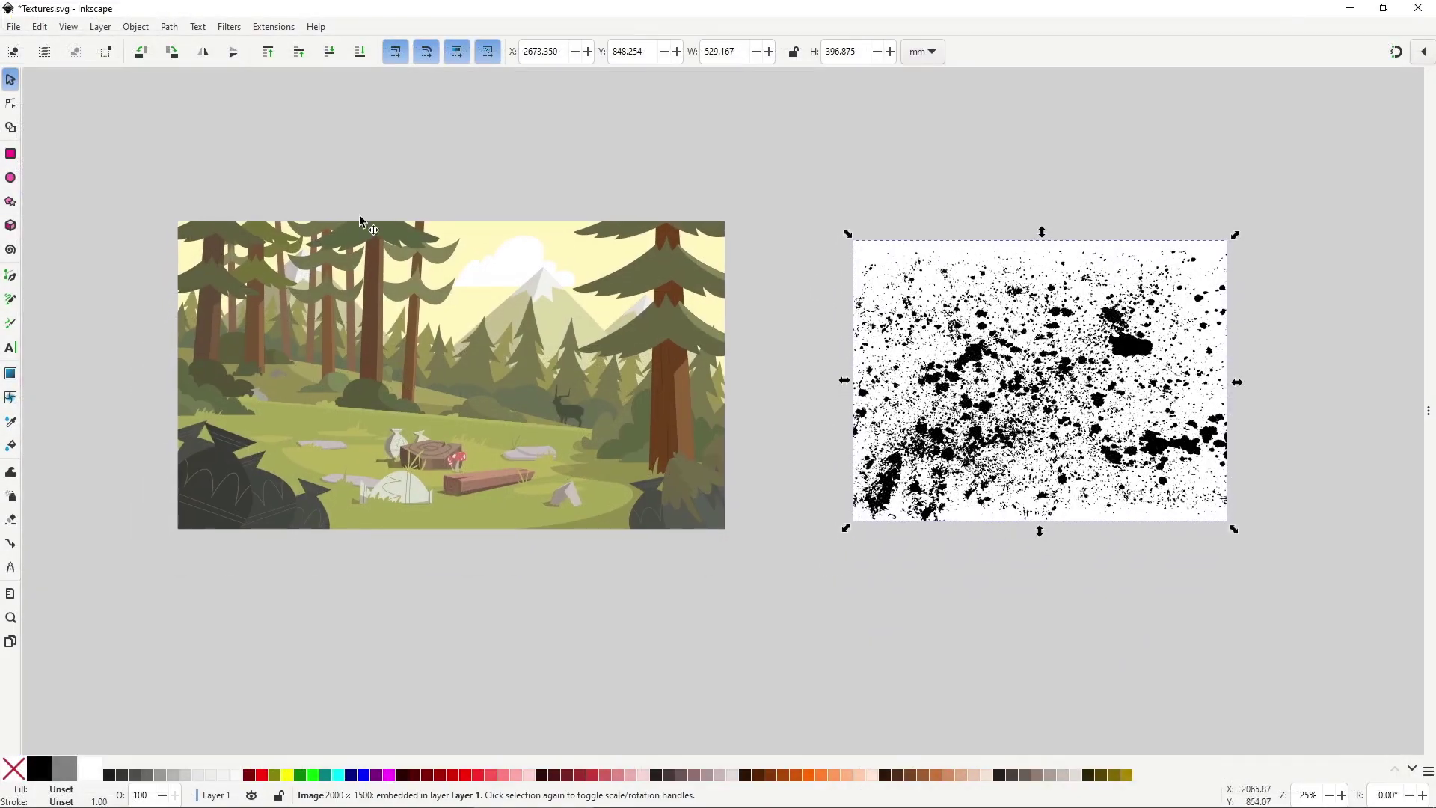
Show the Fill and Stroke settings, then place the splatter image over the illustration's sky at about 470 × 213 mm.
{"action": "left_click", "coordinate": [145, 28]}
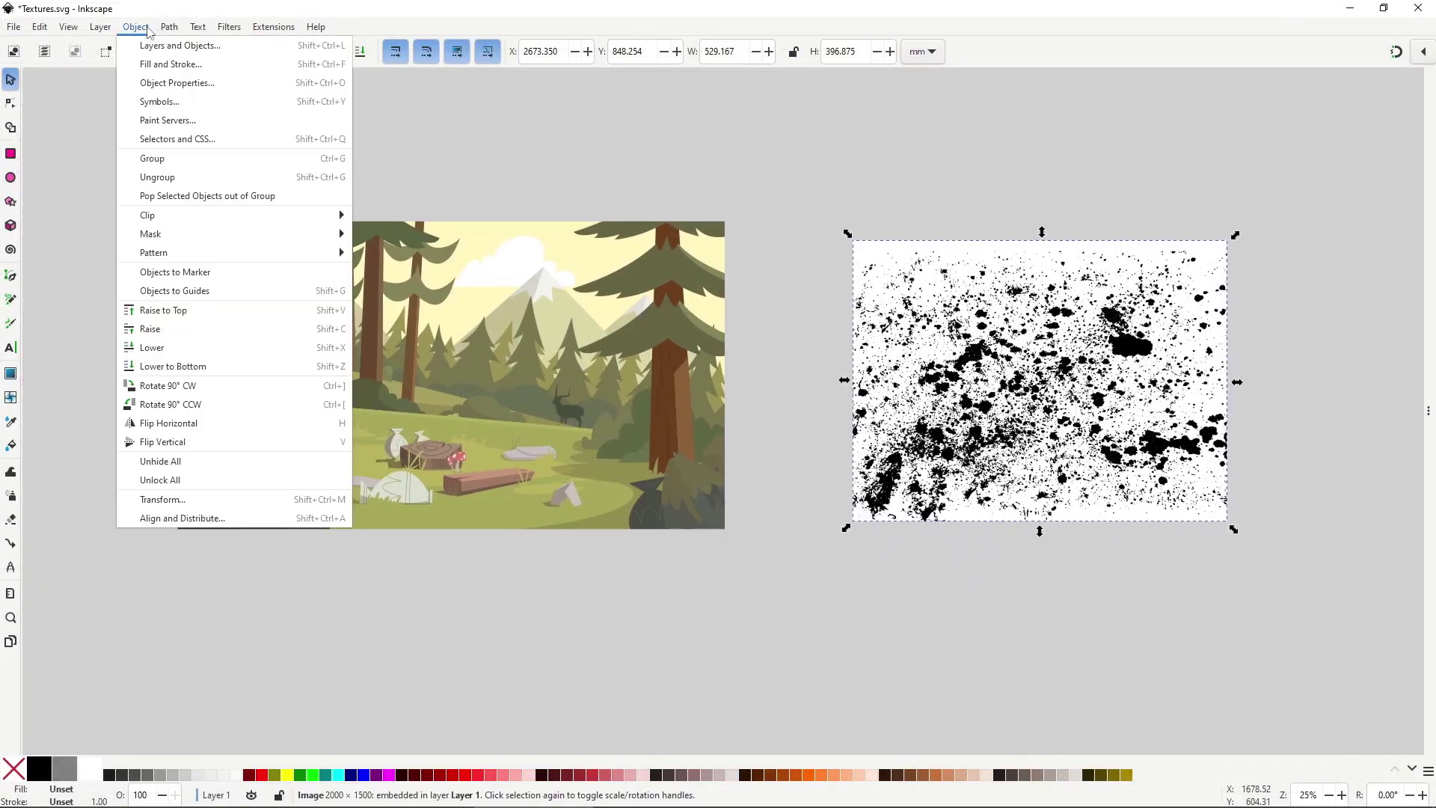
{"action": "left_click", "coordinate": [145, 64]}
{"action": "key", "text": "ctrl+shift+f"}
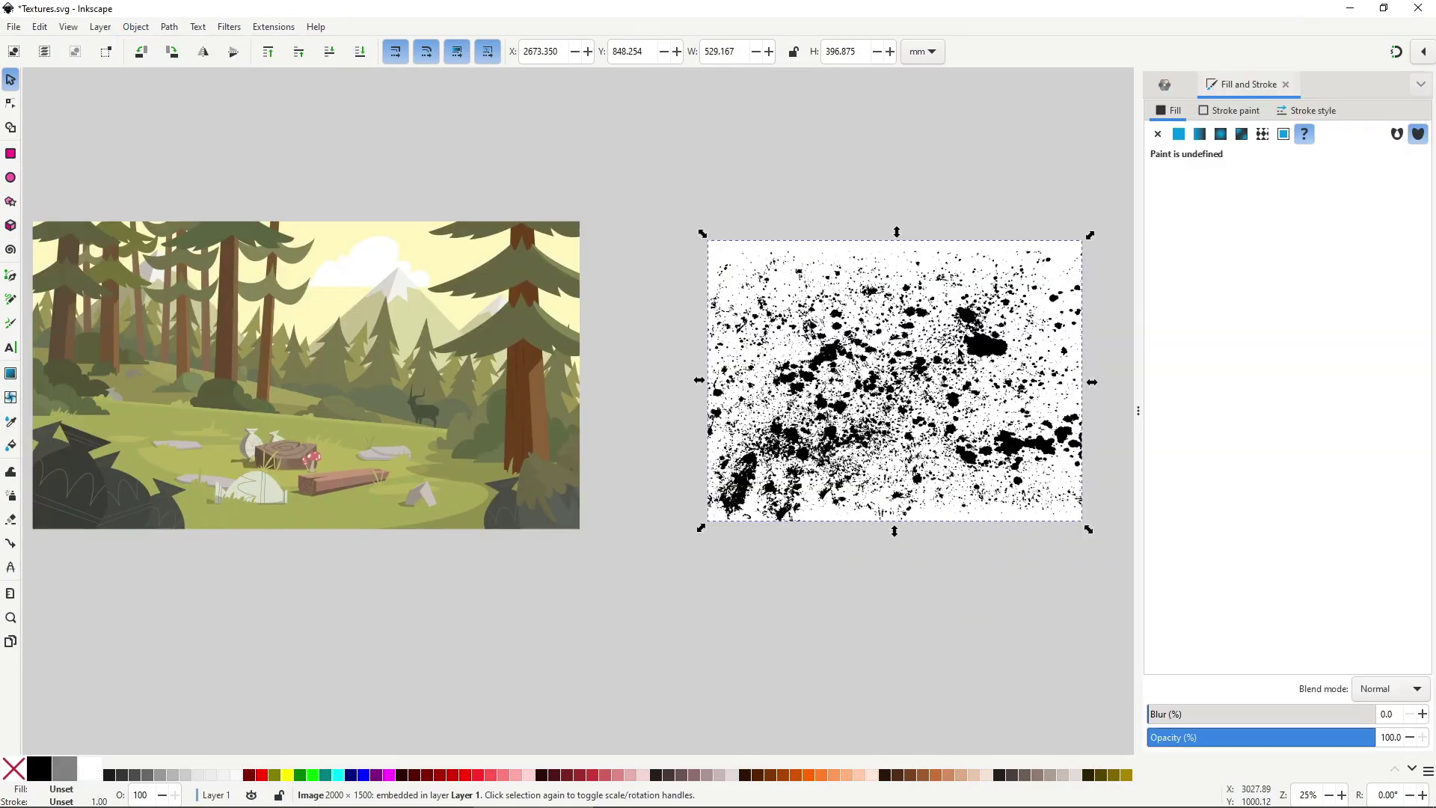
{"action": "left_click_drag", "start_coordinate": [769, 400], "coordinate": [292, 427]}
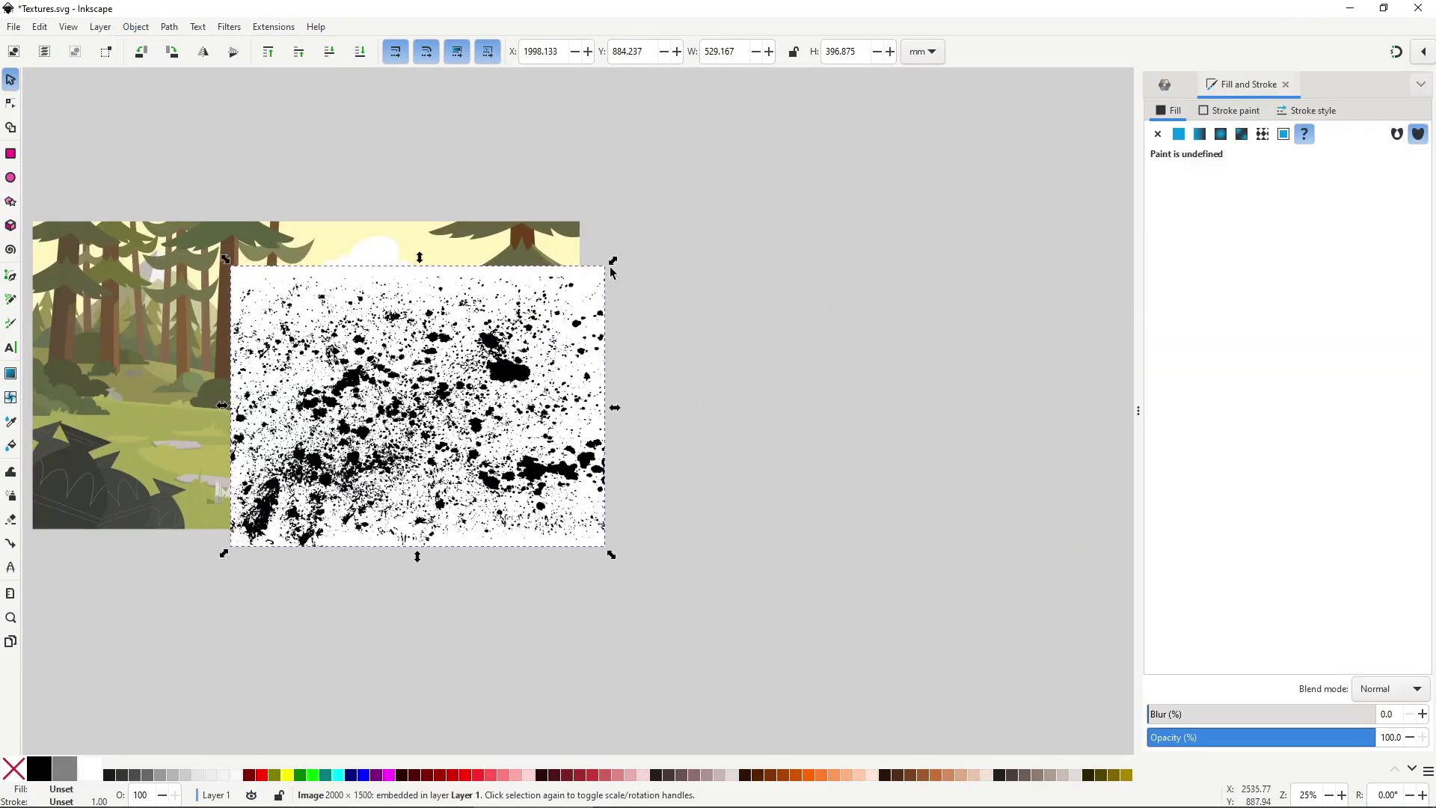
{"action": "left_click_drag", "start_coordinate": [612, 273], "coordinate": [446, 401]}
{"action": "left_click_drag", "start_coordinate": [389, 463], "coordinate": [595, 284]}
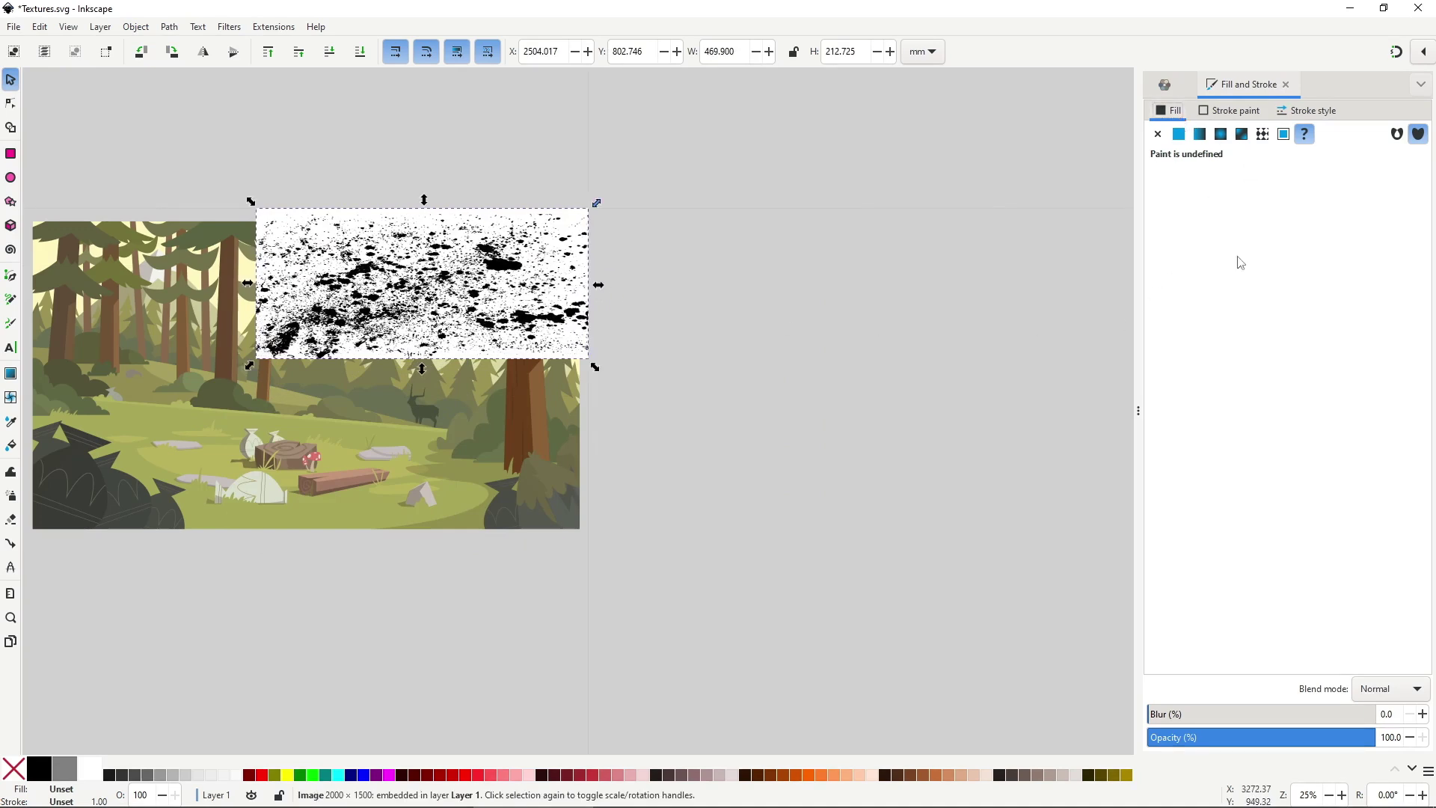
Set the splatter image's blend mode to Multiply.
{"action": "left_click", "coordinate": [1393, 699]}
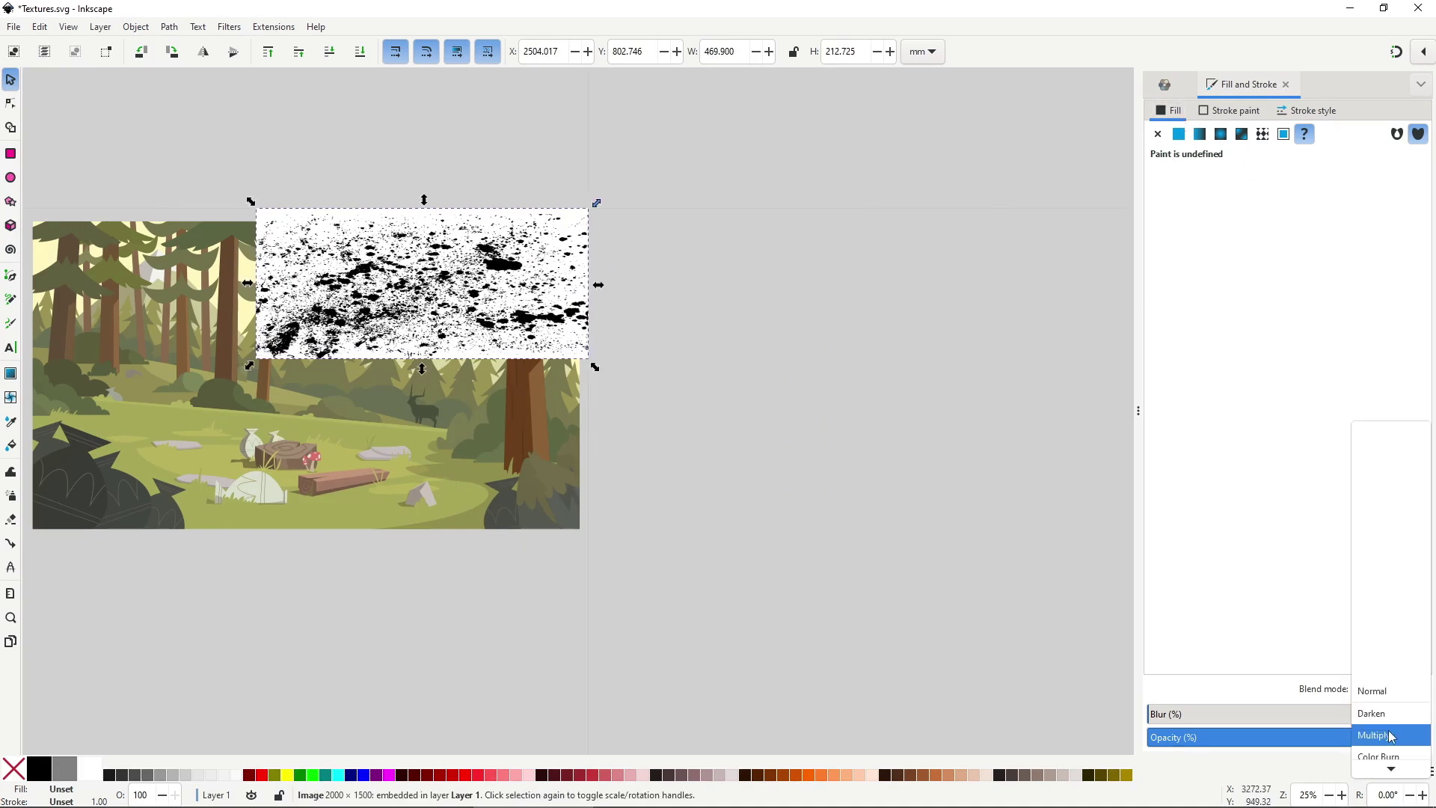
{"action": "left_click", "coordinate": [1391, 737]}
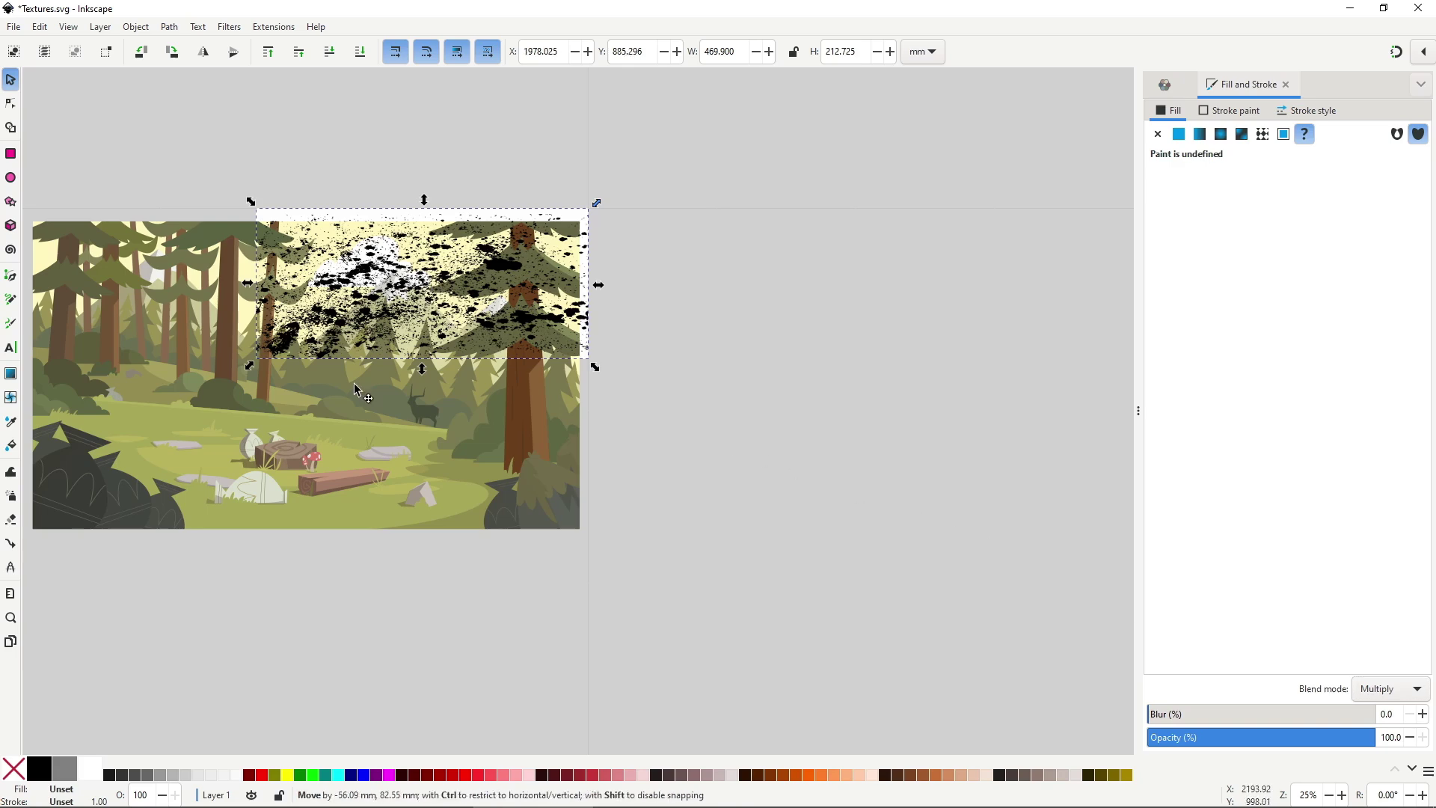
Fit the splatter texture over the grassy ground, squashed to about 120 mm high, and lower its opacity to about 15%.
{"action": "left_click_drag", "start_coordinate": [408, 285], "coordinate": [284, 453]}
{"action": "left_click_drag", "start_coordinate": [299, 367], "coordinate": [305, 428]}
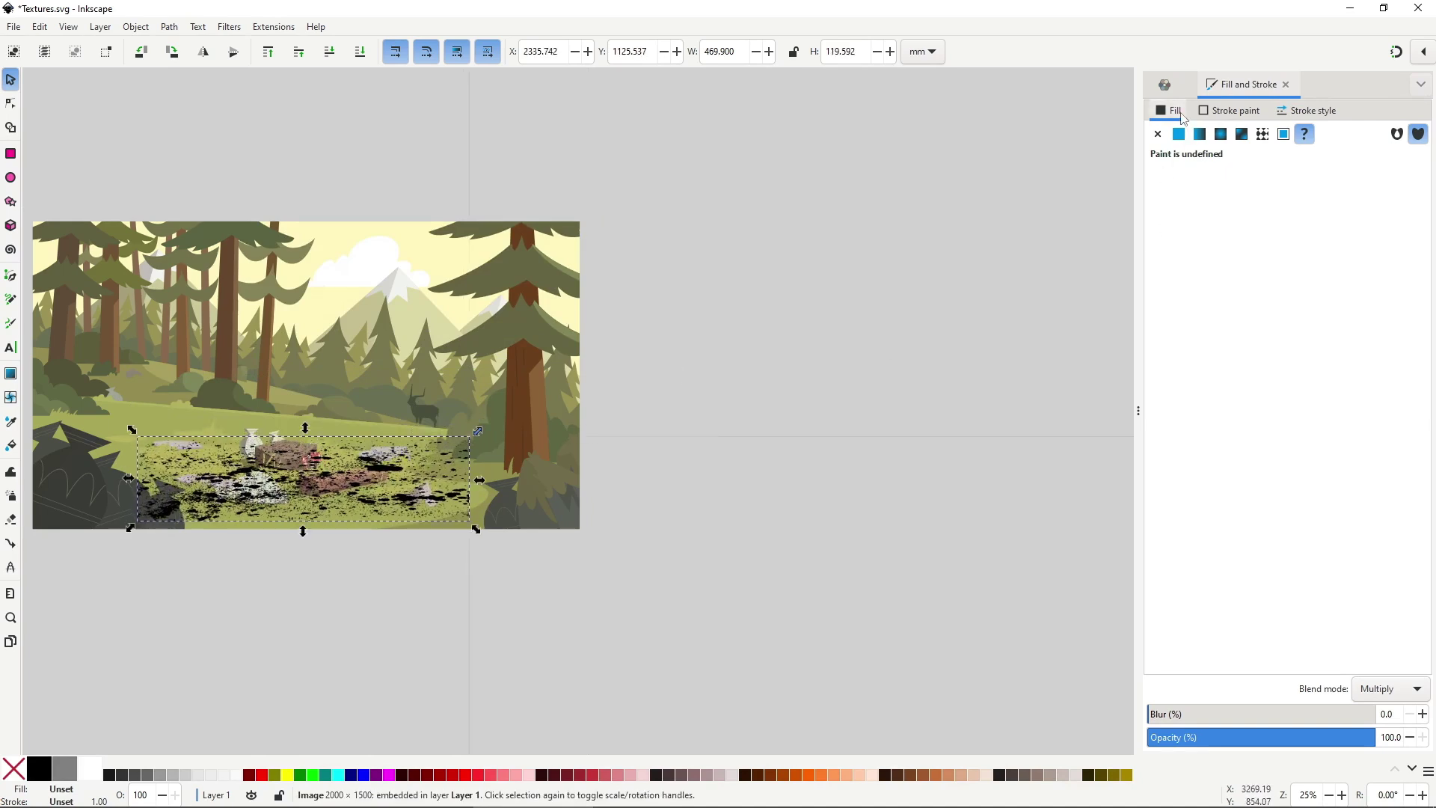
{"action": "left_click_drag", "start_coordinate": [1287, 736], "coordinate": [1227, 739]}
Examine the path nodes of the vertical-stroke texture and the speckled ring texture beside it in the third row.
{"action": "scroll", "coordinate": [295, 536], "scroll_direction": "left", "scroll_amount": 5}
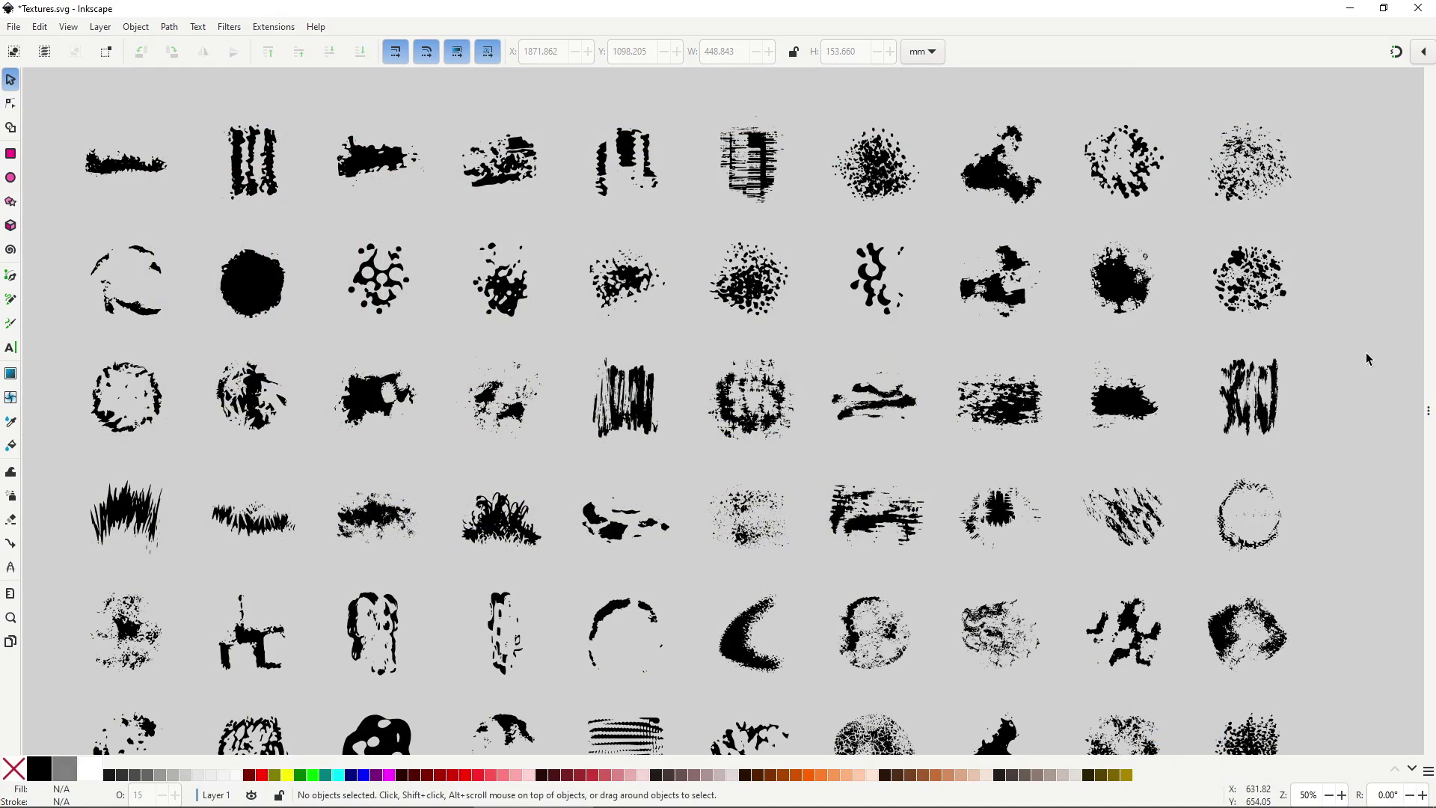
{"action": "scroll", "coordinate": [656, 397], "scroll_direction": "up", "scroll_amount": 4}
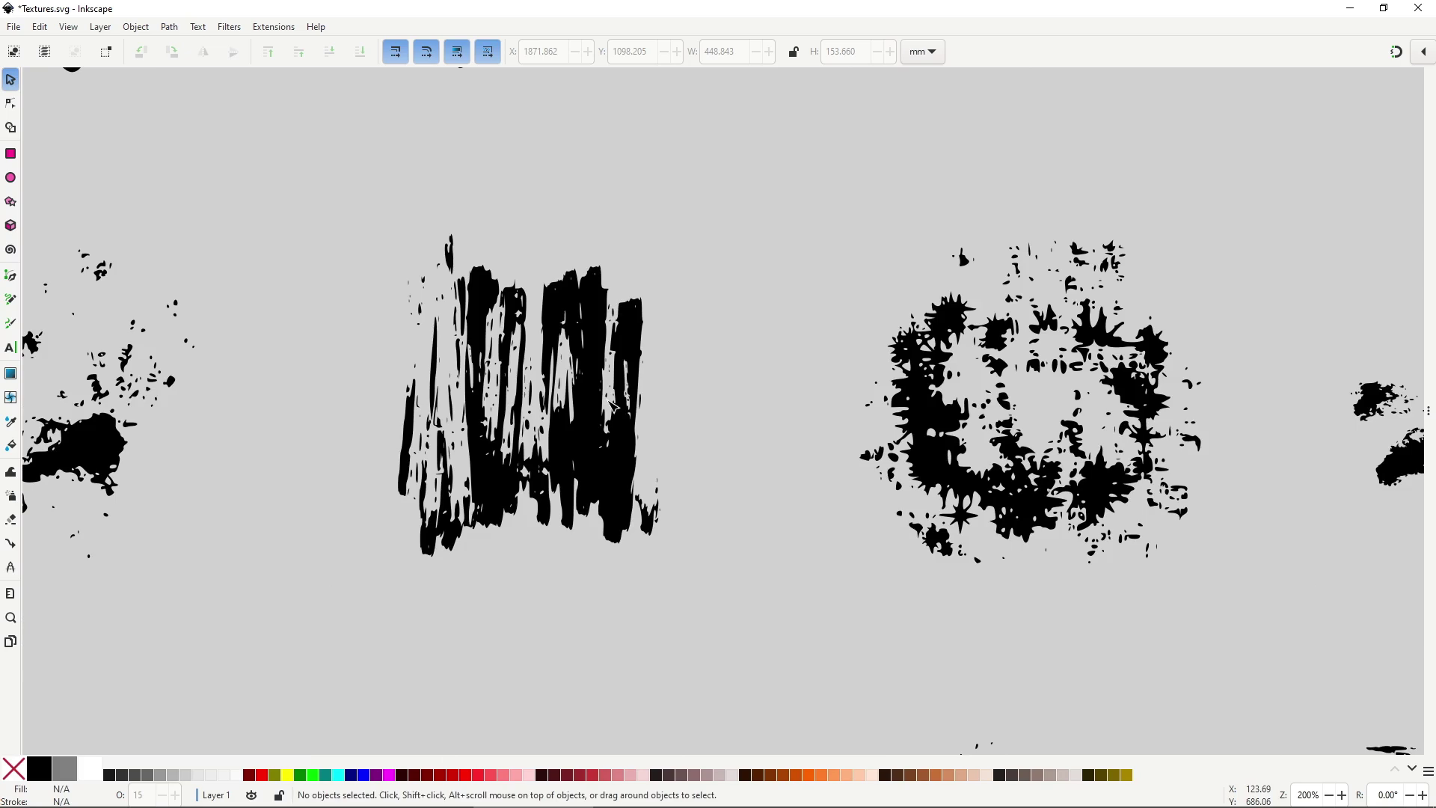
{"action": "key", "text": "n"}
{"action": "left_click", "coordinate": [581, 433]}
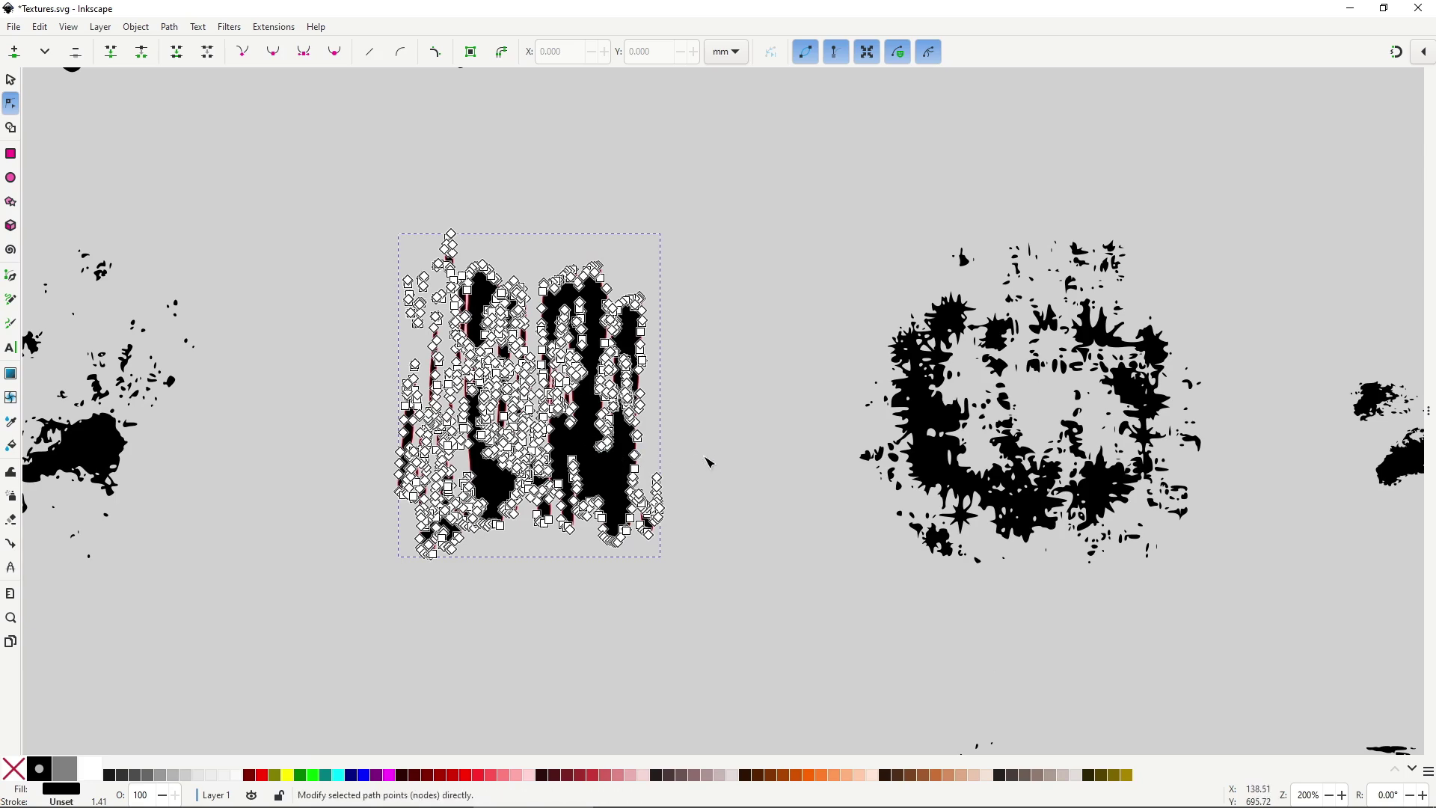
{"action": "left_click", "coordinate": [937, 423]}
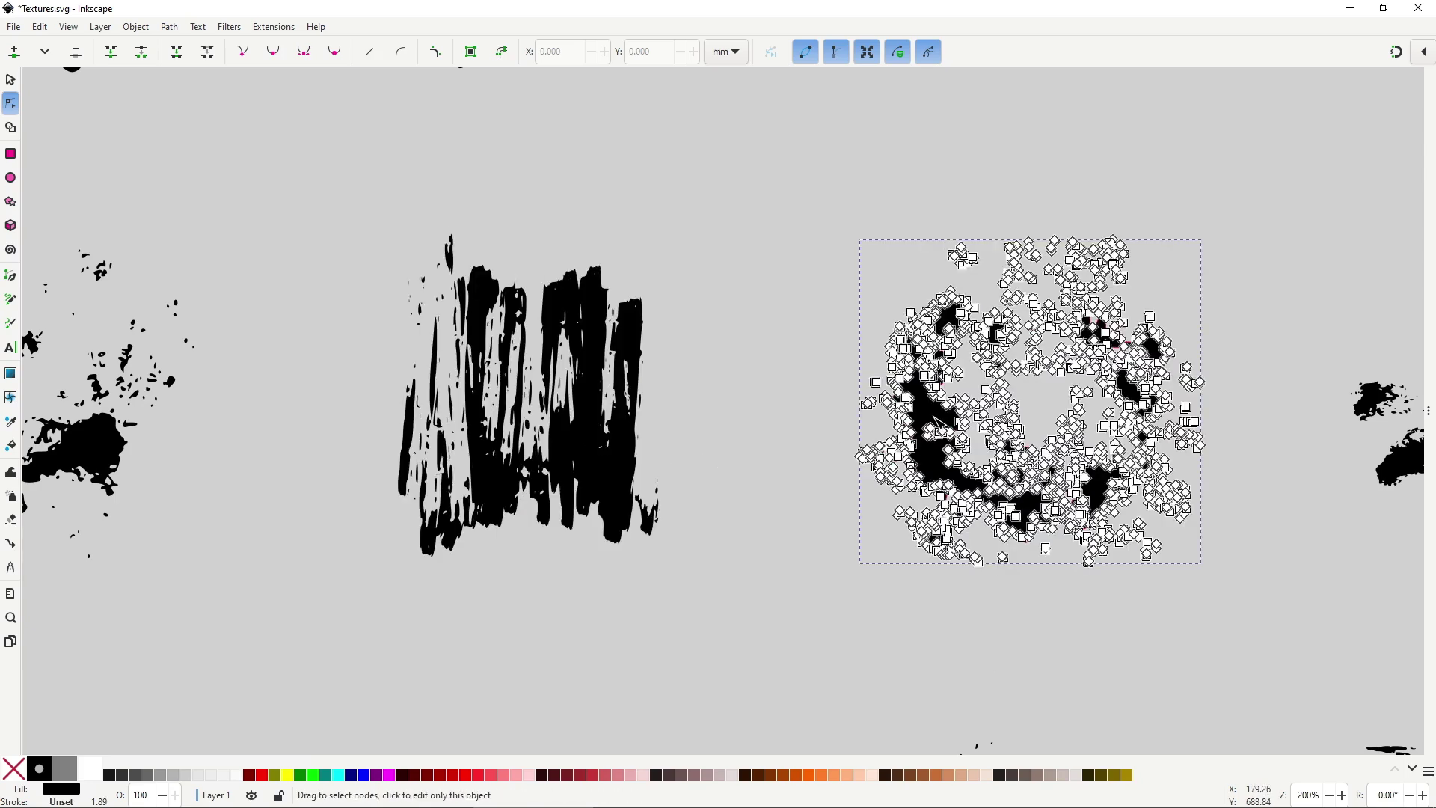
{"action": "left_click_drag", "start_coordinate": [1173, 576], "coordinate": [949, 571]}
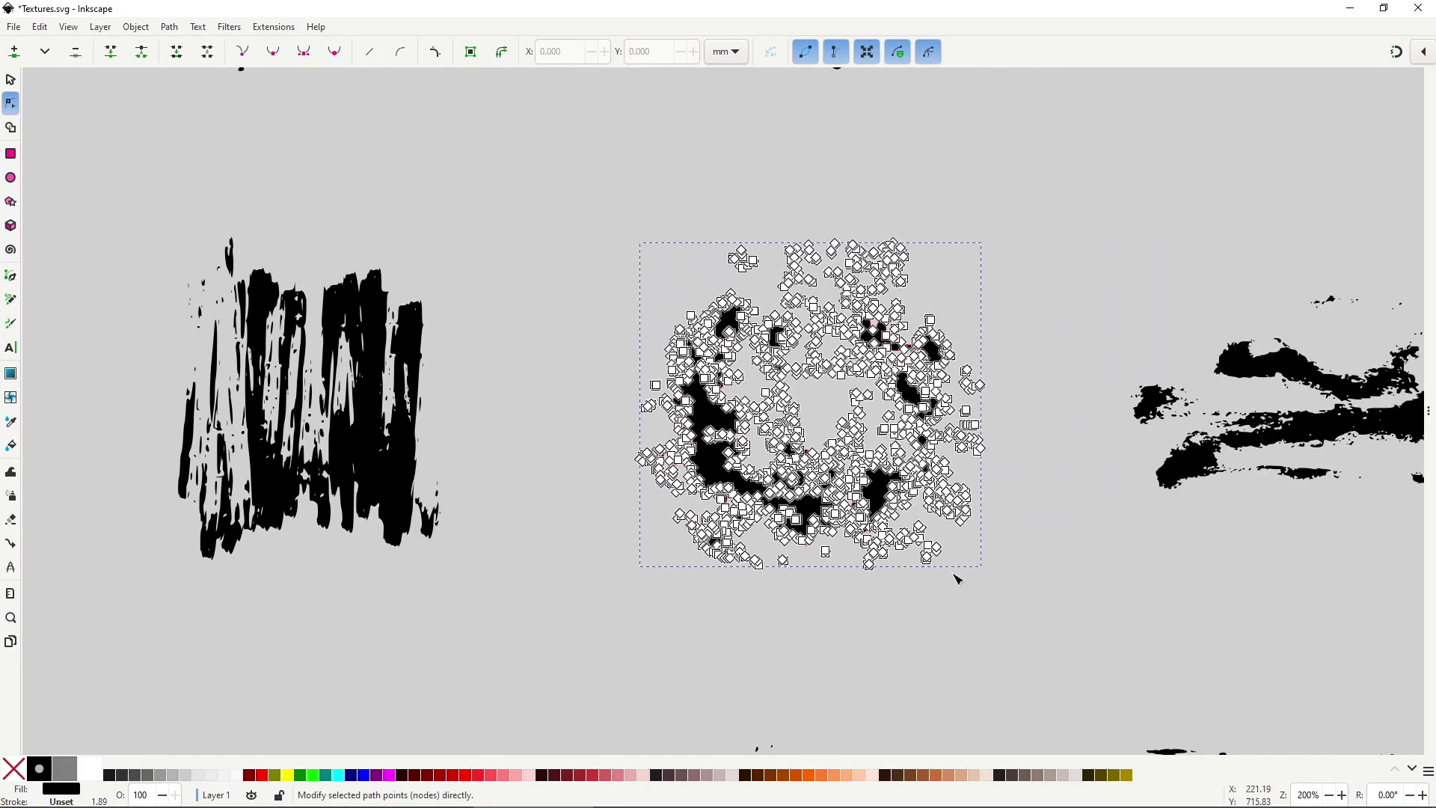
Examine the nodes of the horizontal brush-stroke texture and browse the bitmap versions in the png folder of Textures Inkscape.
{"action": "left_click_drag", "start_coordinate": [1246, 561], "coordinate": [773, 552]}
{"action": "left_click", "coordinate": [944, 457]}
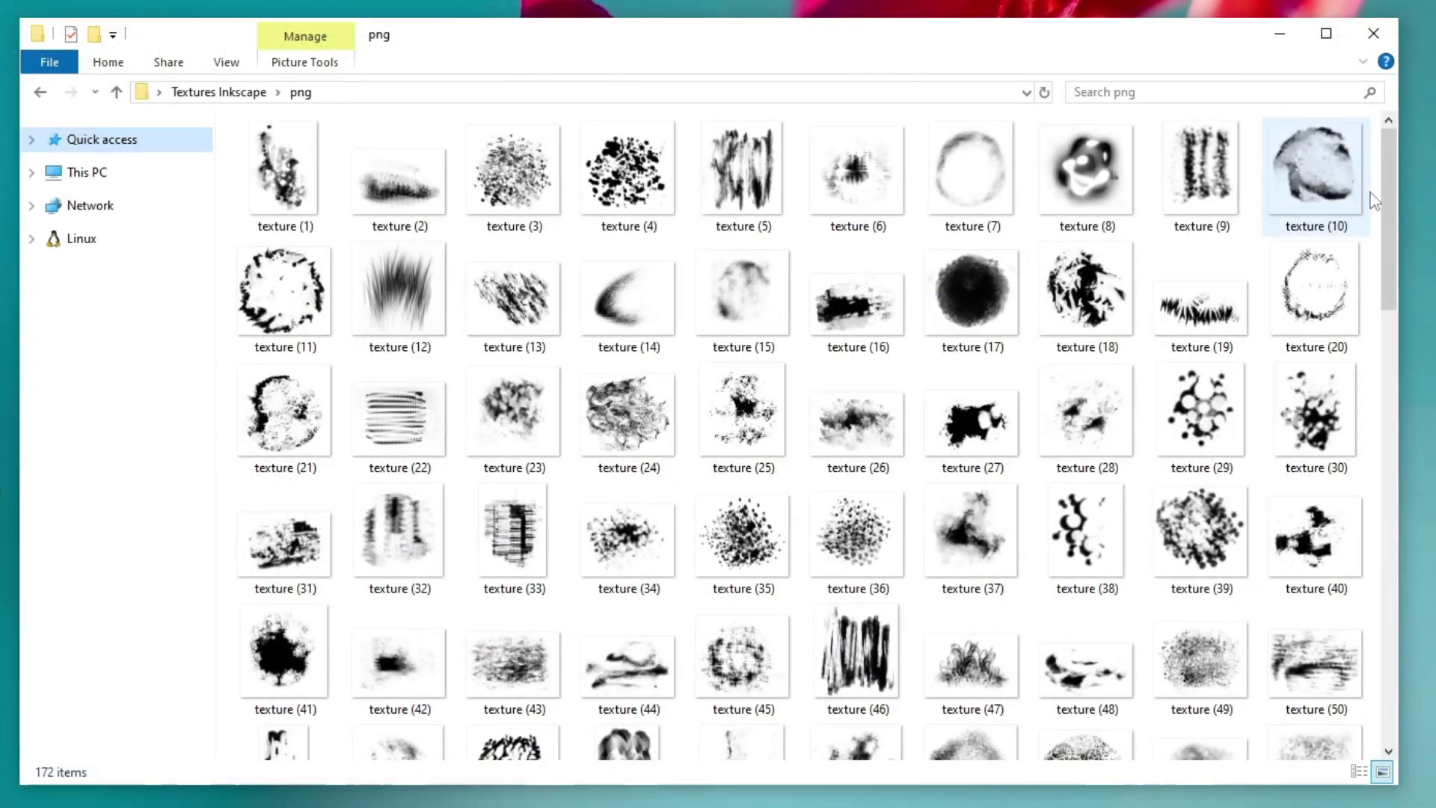
{"action": "left_click_drag", "start_coordinate": [1379, 203], "coordinate": [1429, 178]}
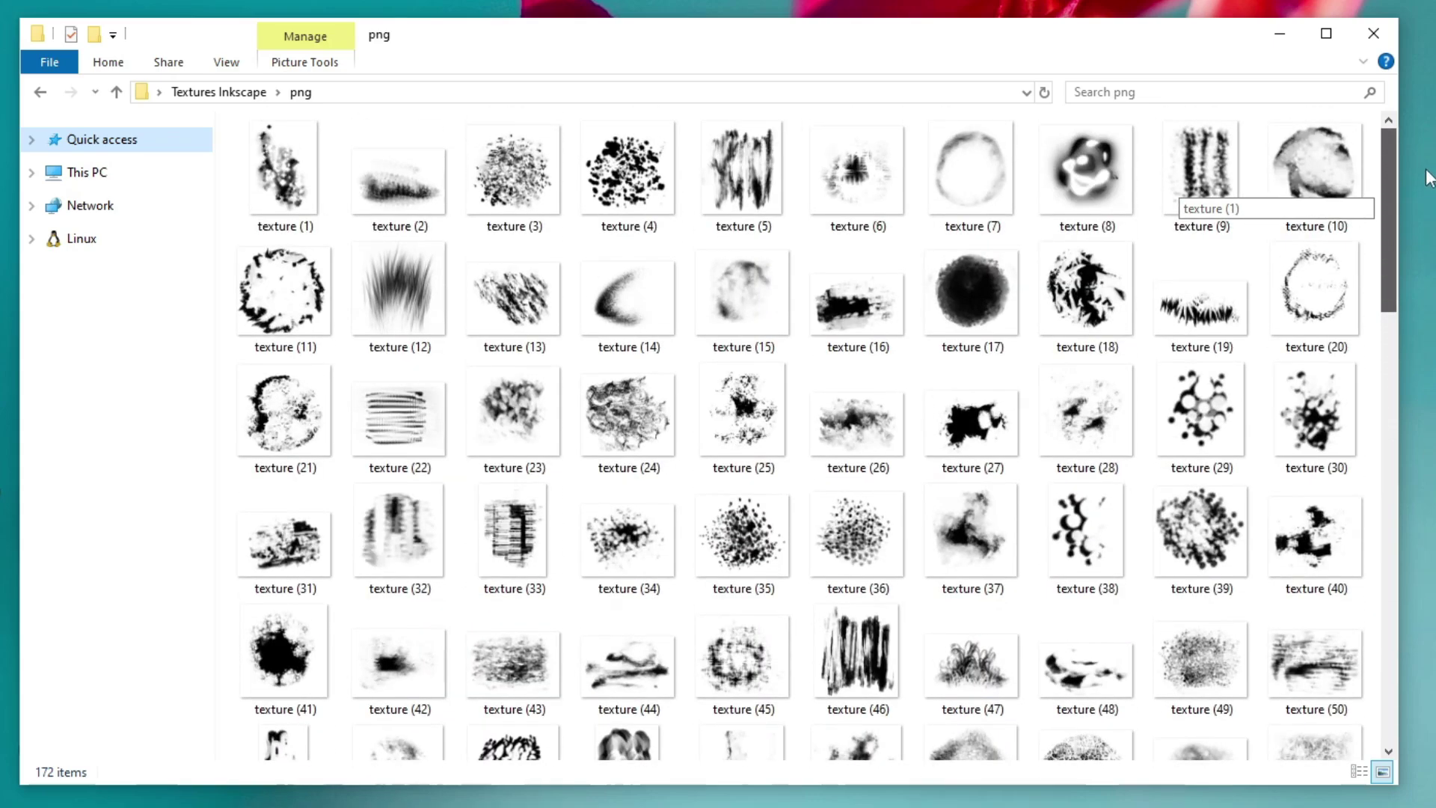
{"action": "left_click", "coordinate": [1285, 186]}
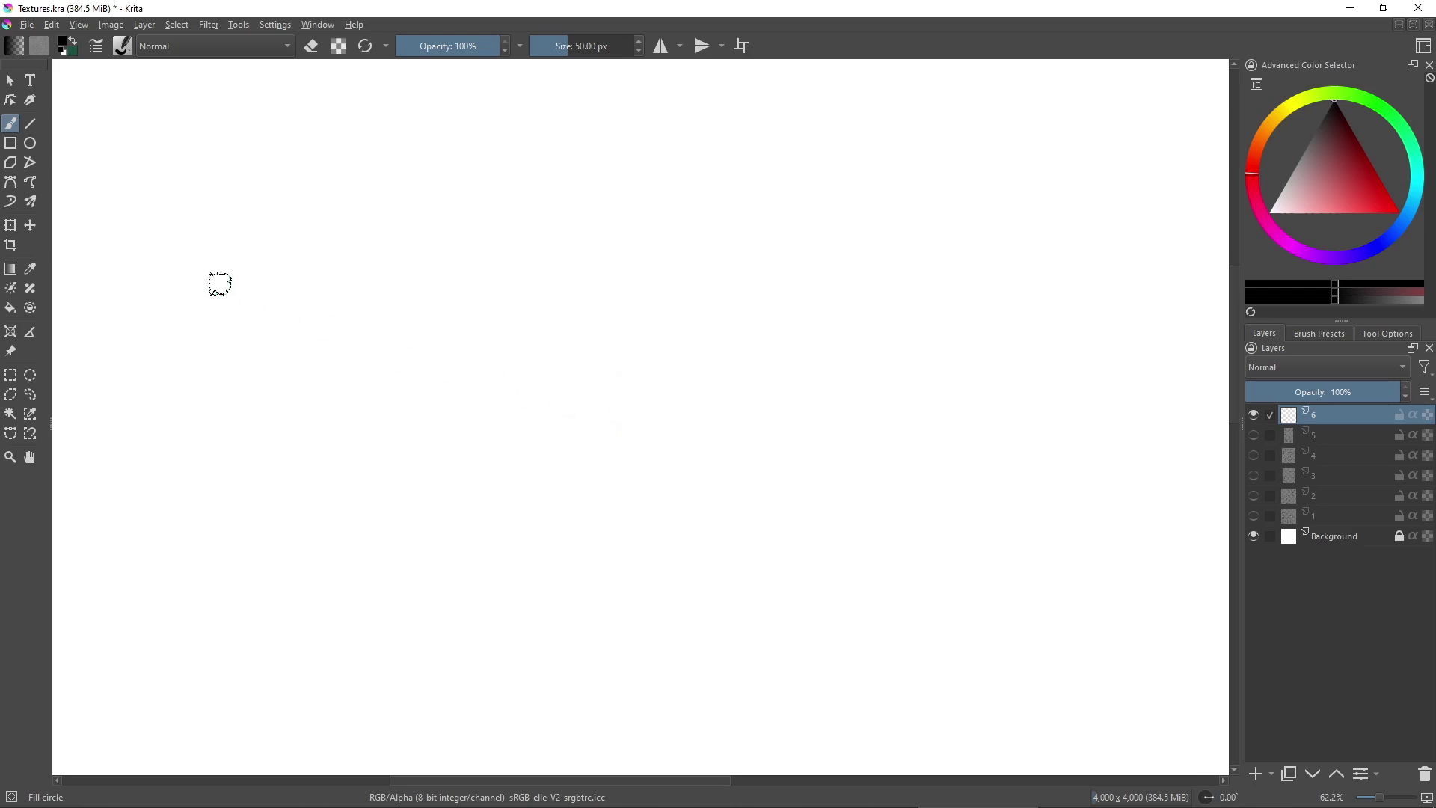
In Krita's Brush Editor, test the 3_brush, 3_flat-brush and A -2 Sparkle 3 brush tips with strokes on the scratchpad.
{"action": "left_click", "coordinate": [95, 49]}
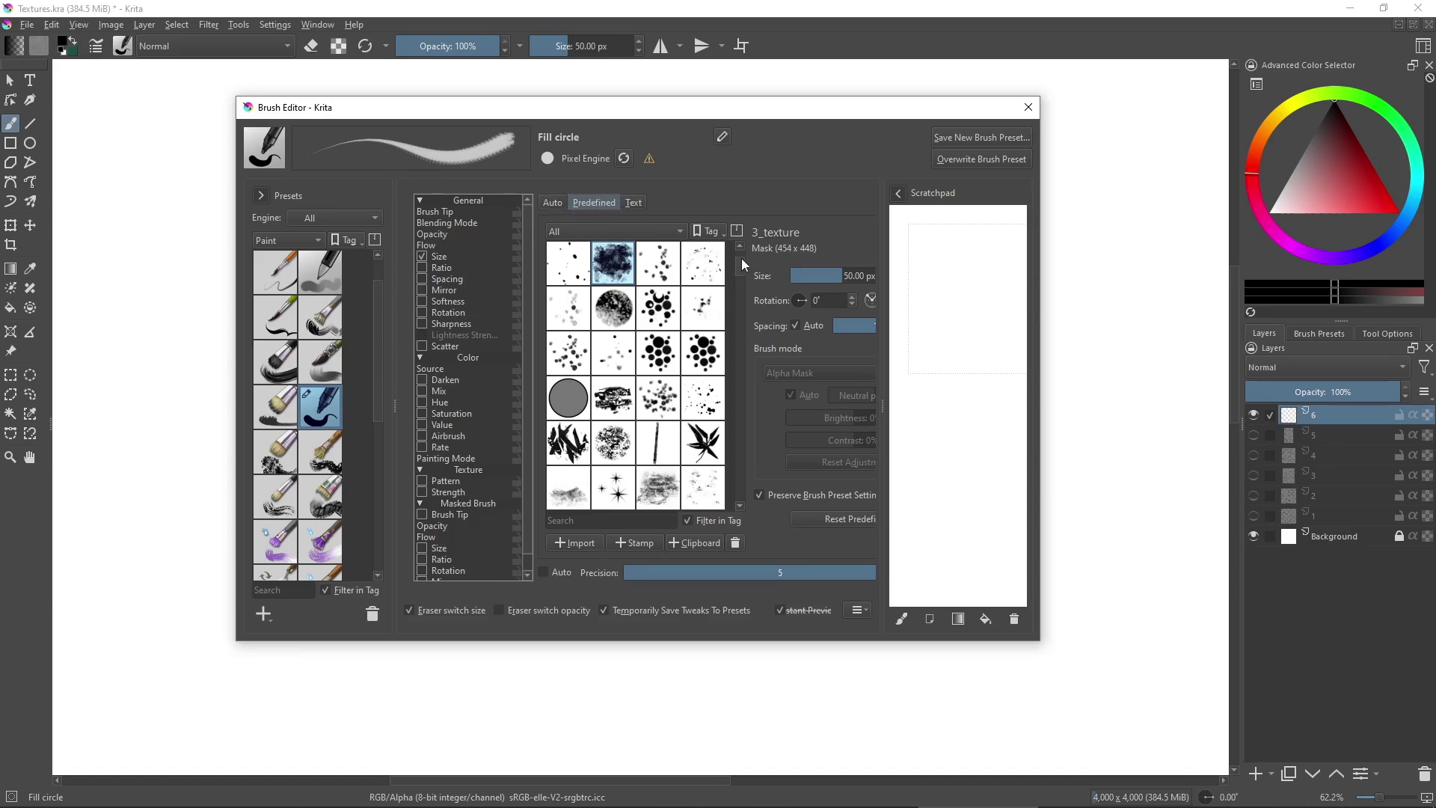
{"action": "scroll", "coordinate": [743, 258], "scroll_direction": "up", "scroll_amount": 2}
{"action": "left_click", "coordinate": [660, 273]}
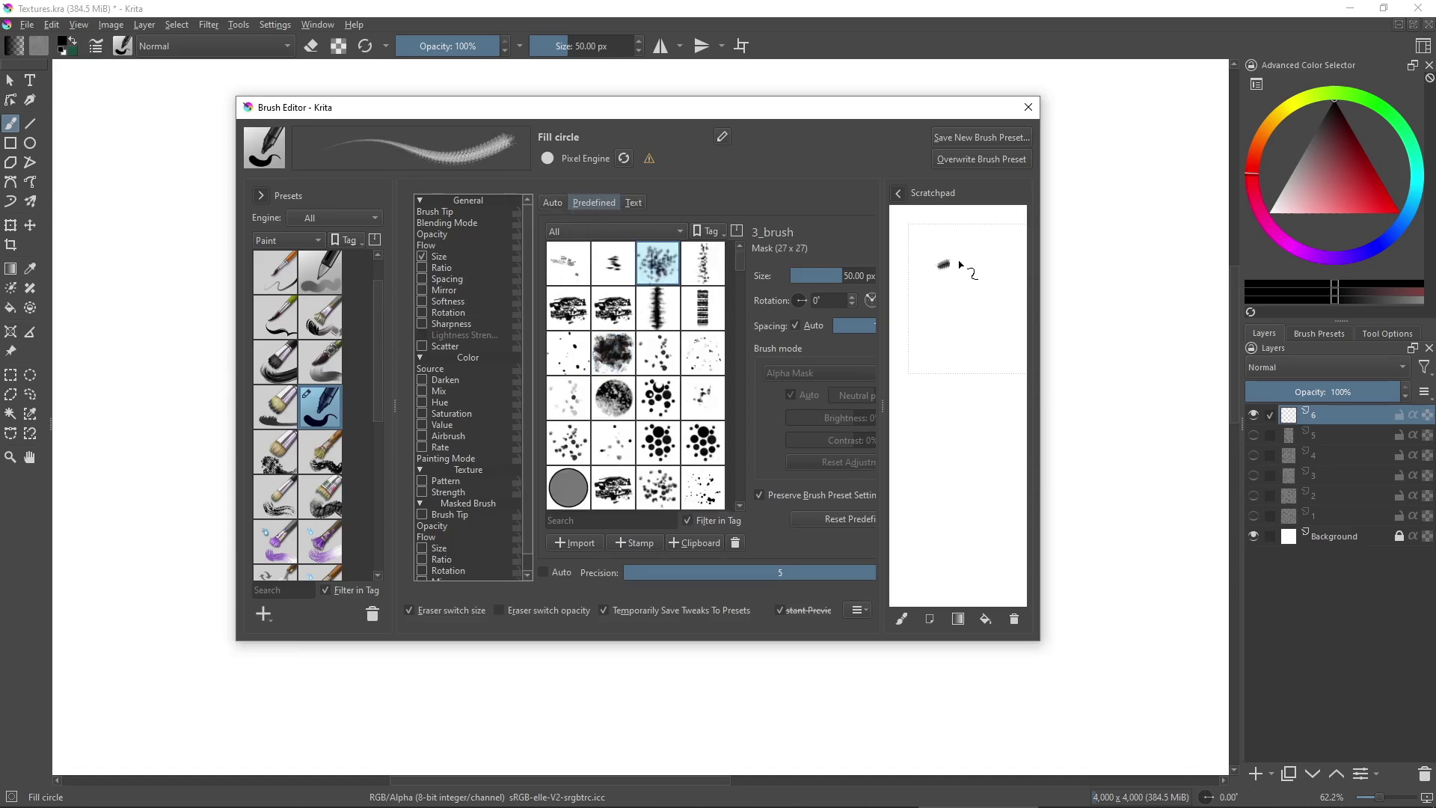
{"action": "left_click_drag", "start_coordinate": [959, 264], "coordinate": [970, 296]}
{"action": "left_click", "coordinate": [658, 308]}
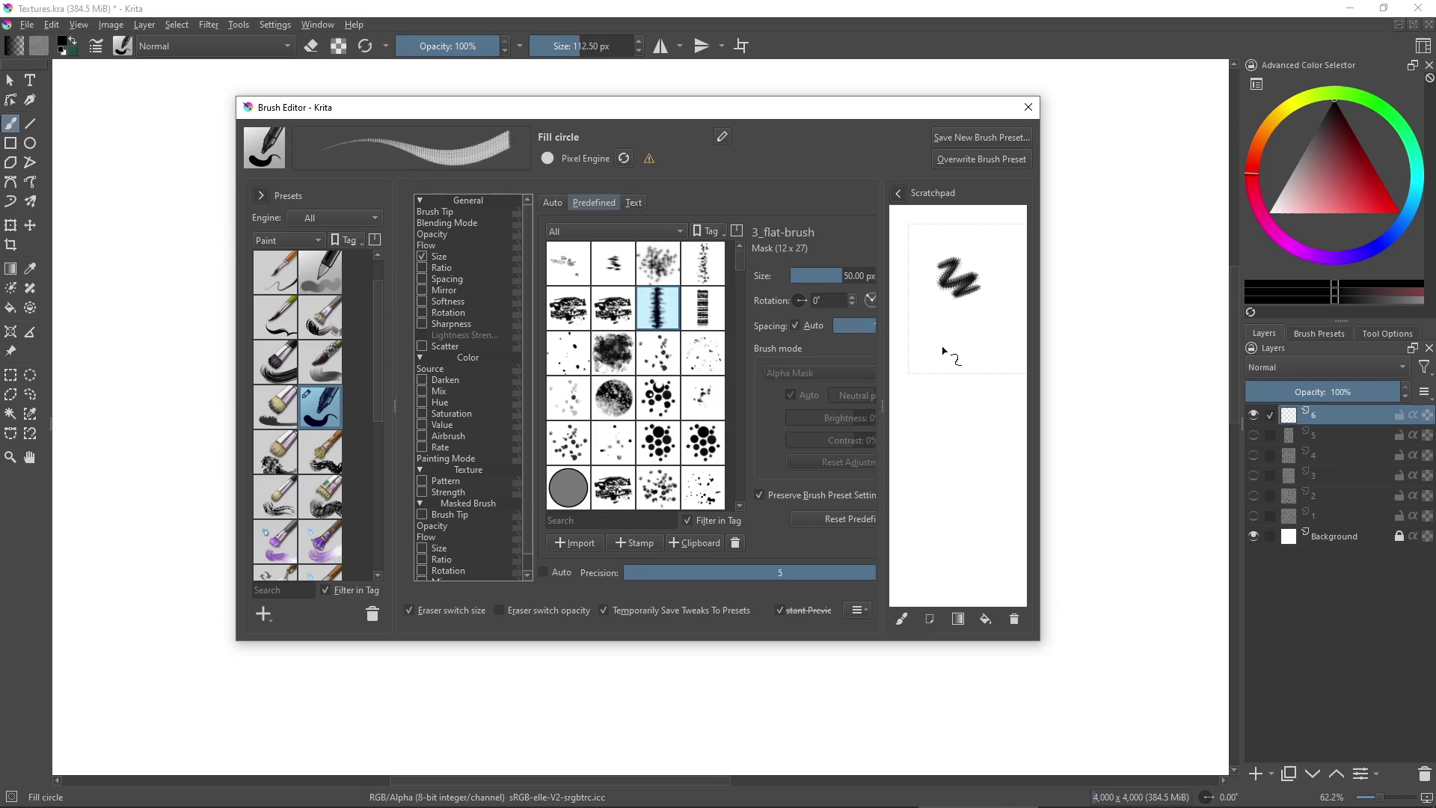
{"action": "left_click_drag", "start_coordinate": [945, 351], "coordinate": [985, 359]}
{"action": "left_click", "coordinate": [668, 451]}
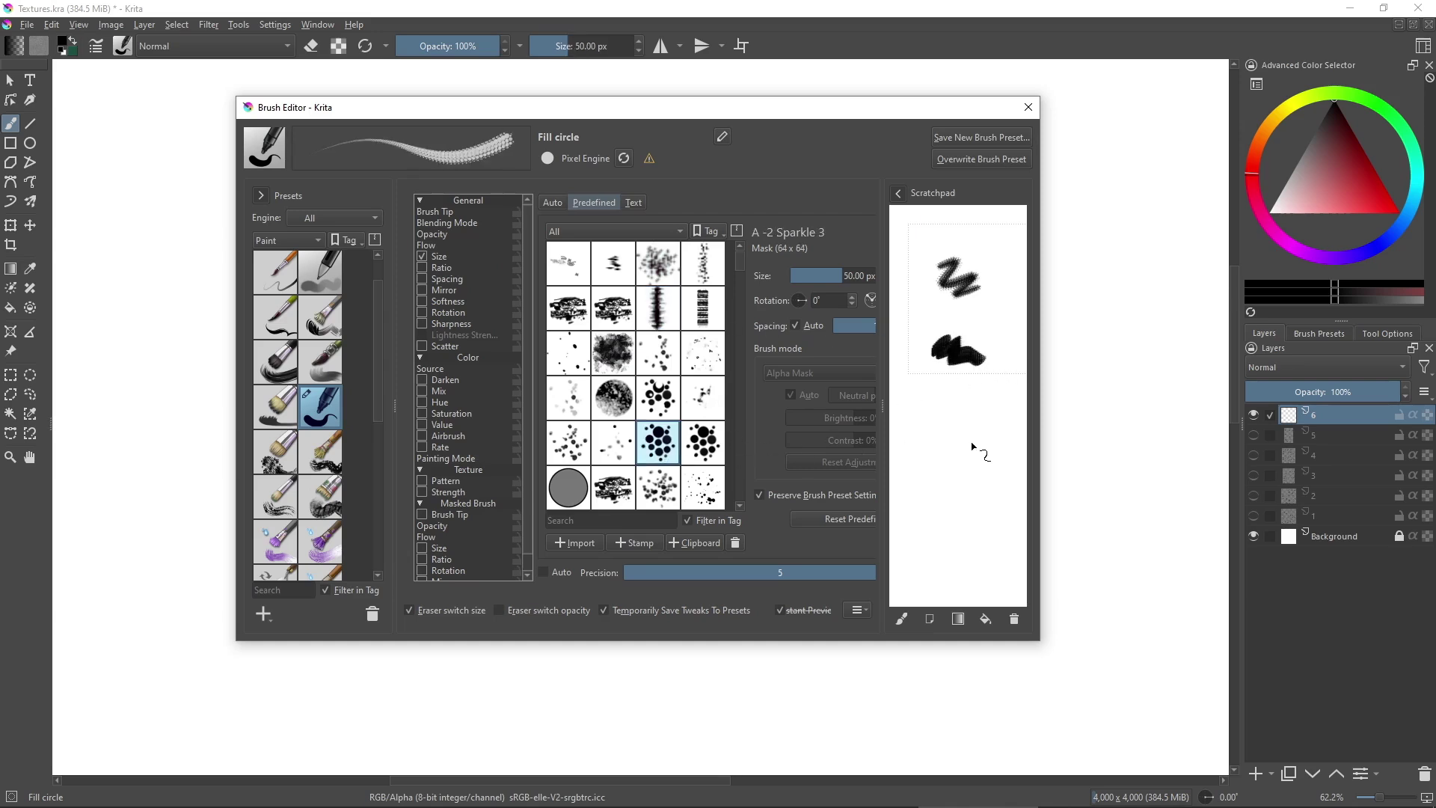
{"action": "mouse_move", "coordinate": [975, 435]}
{"action": "left_mouse_down"}
{"action": "mouse_move", "coordinate": [971, 487]}
{"action": "mouse_move", "coordinate": [938, 456]}
{"action": "left_mouse_up"}
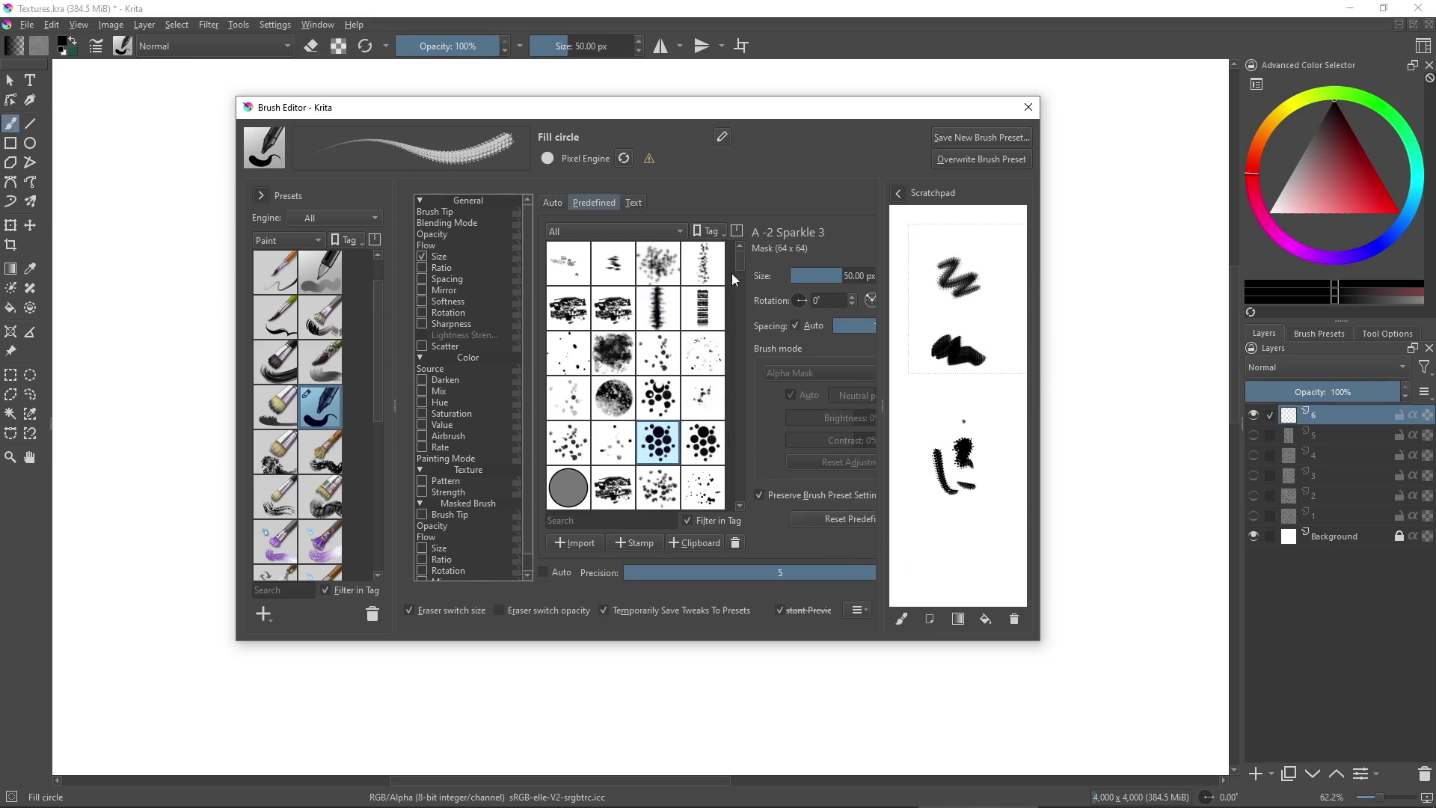
Paint a black patch on the canvas with the 3_texture brush tip and erase parts of it into a ragged cloud.
{"action": "left_click_drag", "start_coordinate": [738, 255], "coordinate": [745, 379]}
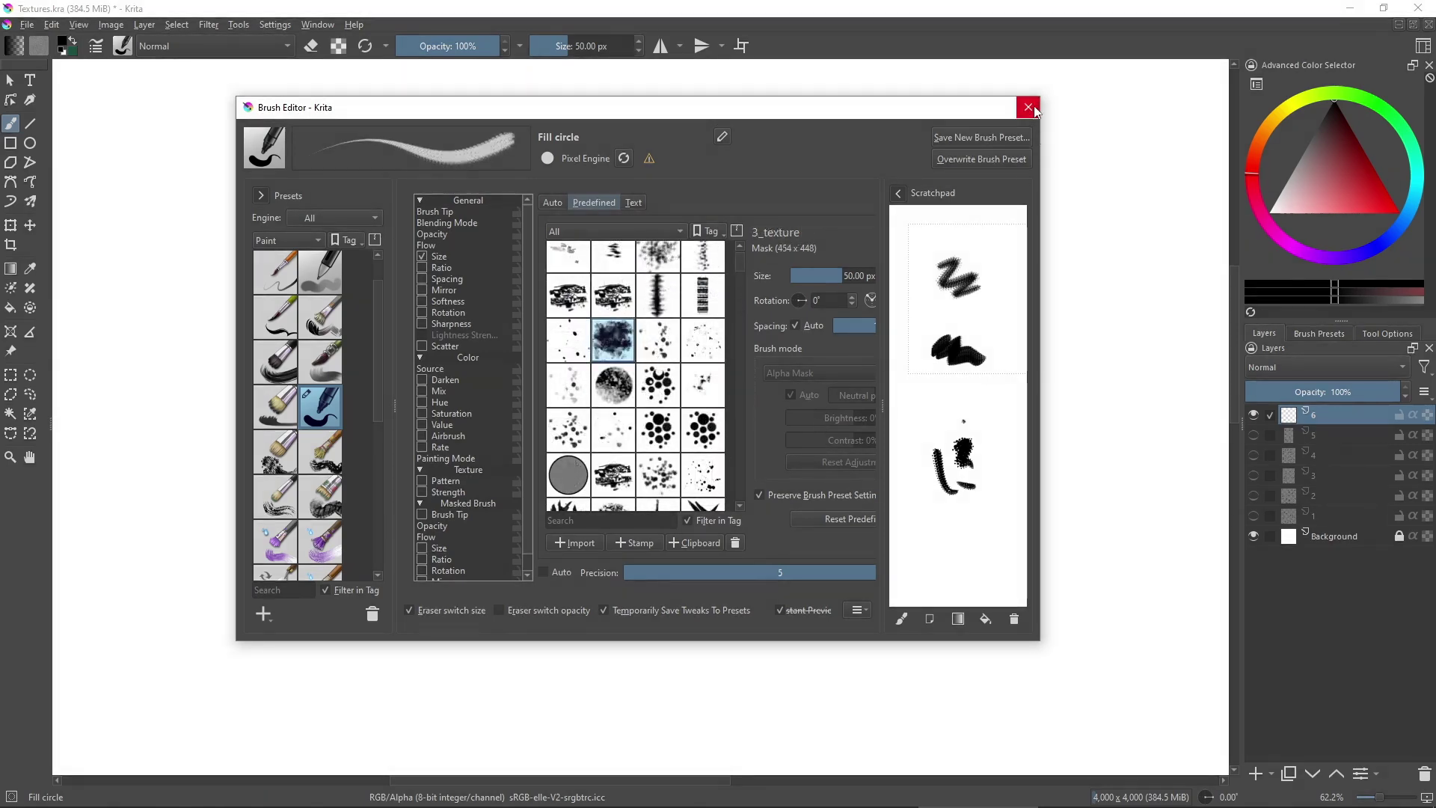
{"action": "left_click", "coordinate": [1027, 108]}
{"action": "left_click_drag", "start_coordinate": [318, 289], "coordinate": [372, 281]}
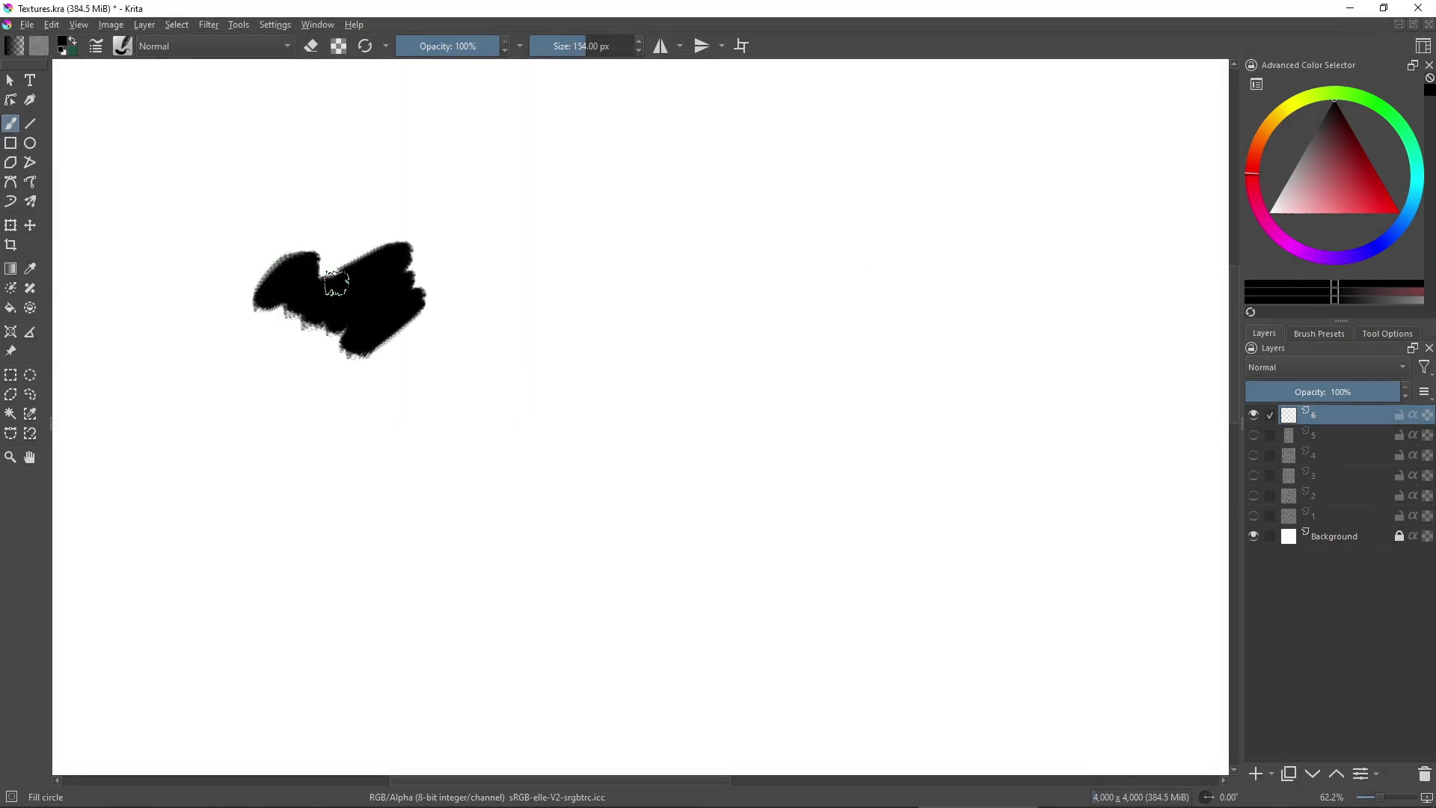
{"action": "key", "text": "e"}
{"action": "mouse_move", "coordinate": [337, 283]}
{"action": "left_mouse_down"}
{"action": "mouse_move", "coordinate": [372, 338]}
{"action": "mouse_move", "coordinate": [362, 357]}
{"action": "mouse_move", "coordinate": [425, 306]}
{"action": "mouse_move", "coordinate": [380, 243]}
{"action": "mouse_move", "coordinate": [244, 282]}
{"action": "mouse_move", "coordinate": [297, 303]}
{"action": "mouse_move", "coordinate": [340, 376]}
{"action": "mouse_move", "coordinate": [353, 351]}
{"action": "mouse_move", "coordinate": [331, 365]}
{"action": "mouse_move", "coordinate": [235, 324]}
{"action": "mouse_move", "coordinate": [271, 231]}
{"action": "mouse_move", "coordinate": [321, 228]}
{"action": "left_mouse_up"}
{"action": "left_click", "coordinate": [372, 339]}
{"action": "key", "text": "bracketright"}
{"action": "key", "text": "bracketright"}
{"action": "key", "text": "bracketright"}
{"action": "key", "text": "bracketright"}
{"action": "key", "text": "bracketright"}
{"action": "key", "text": "bracketright"}
{"action": "key", "text": "bracketright"}
{"action": "key", "text": "bracketright"}
{"action": "key", "text": "bracketright"}
{"action": "key", "text": "ctrl+z"}
Choose the A-2 Dynamic brush 2 tip and paint a second texture at 281 px beside the first one.
{"action": "left_click", "coordinate": [122, 46]}
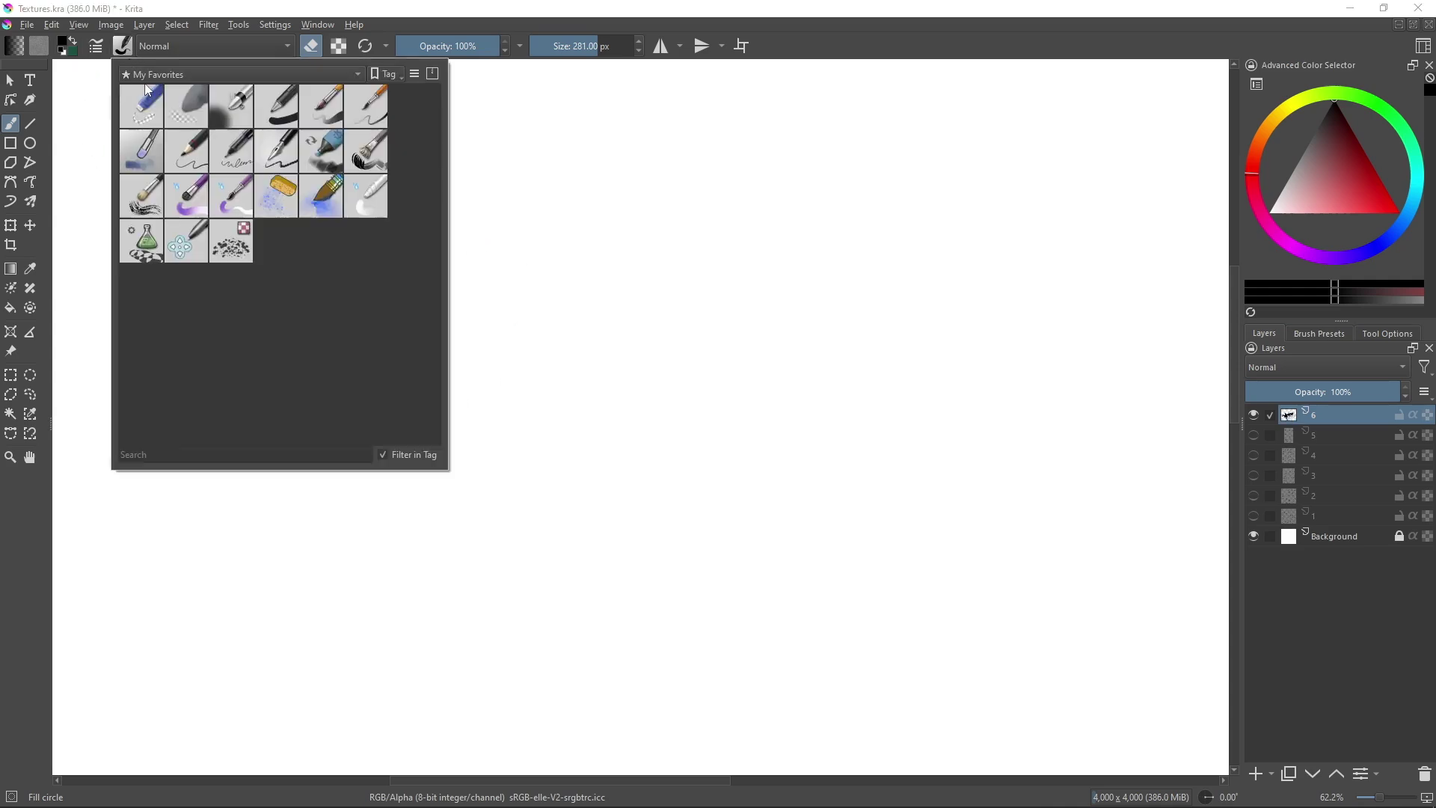
{"action": "key", "text": "F5"}
{"action": "left_click", "coordinate": [659, 475]}
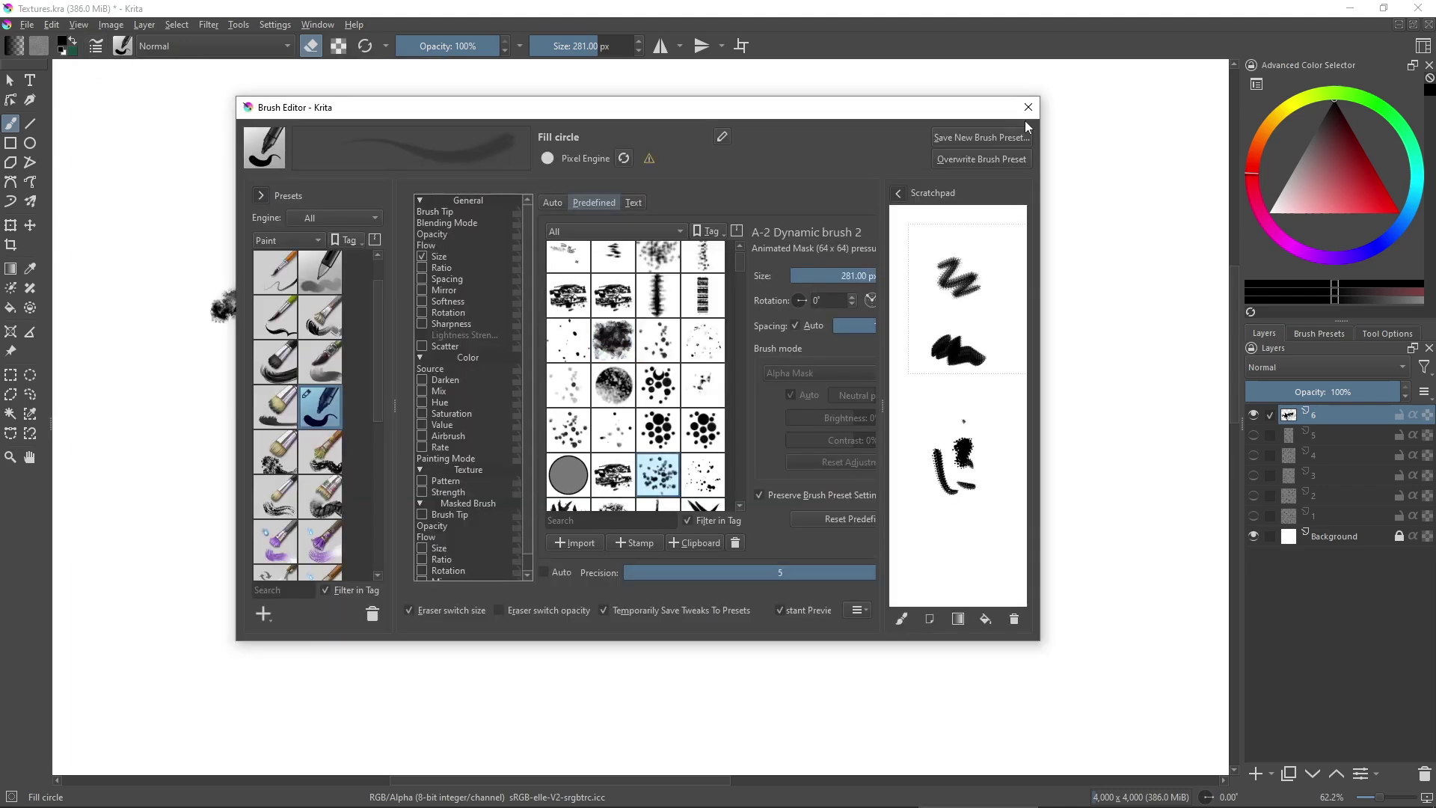
{"action": "key", "text": "F5"}
{"action": "mouse_move", "coordinate": [650, 289]}
{"action": "left_mouse_down"}
{"action": "mouse_move", "coordinate": [608, 309]}
{"action": "mouse_move", "coordinate": [597, 287]}
{"action": "mouse_move", "coordinate": [736, 301]}
{"action": "mouse_move", "coordinate": [683, 251]}
{"action": "mouse_move", "coordinate": [736, 329]}
{"action": "mouse_move", "coordinate": [691, 339]}
{"action": "mouse_move", "coordinate": [573, 287]}
{"action": "mouse_move", "coordinate": [652, 256]}
{"action": "mouse_move", "coordinate": [699, 225]}
{"action": "left_mouse_up"}
Erase and repaint parts of the second texture with the same brush tip to break it up.
{"action": "key", "text": "e"}
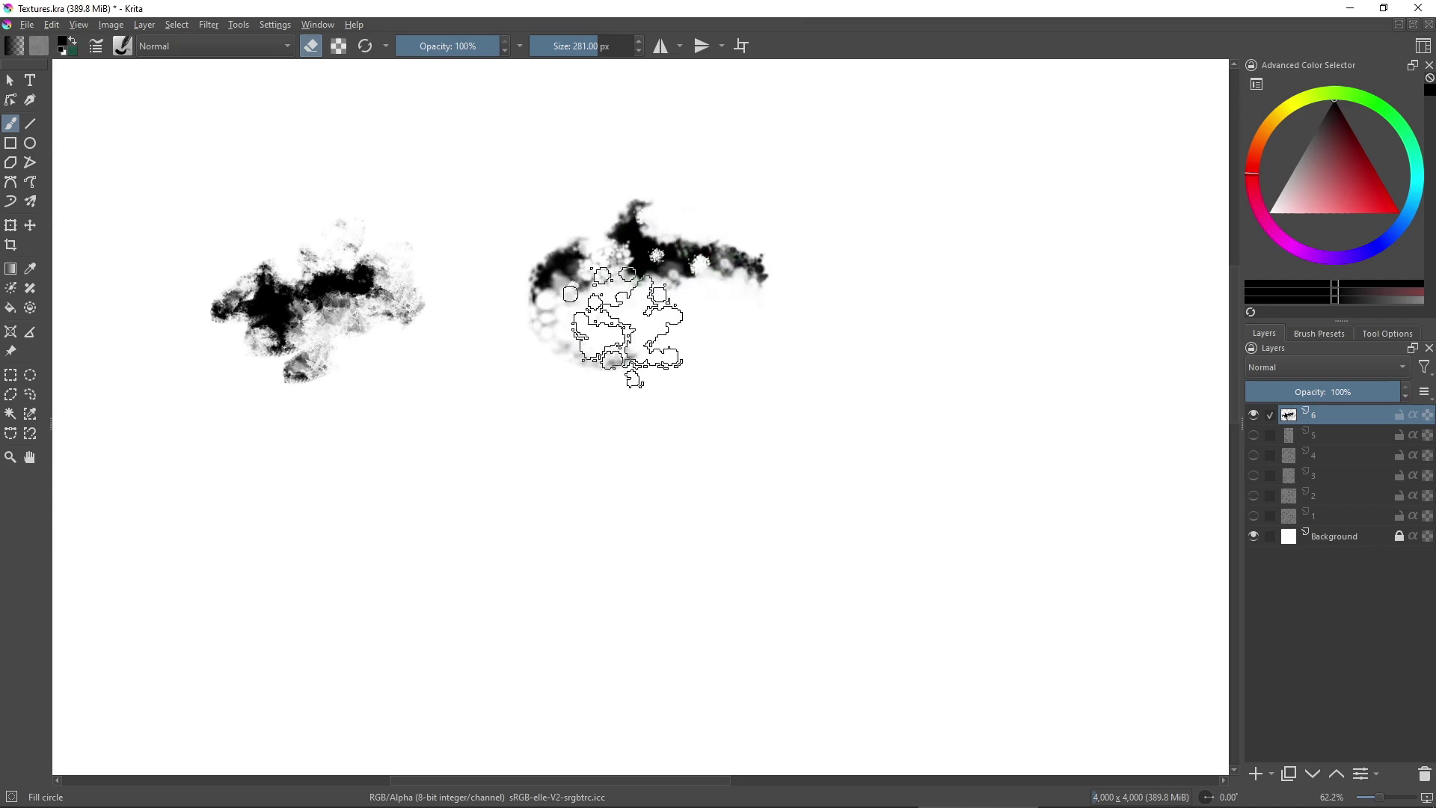
{"action": "key", "text": "e"}
{"action": "mouse_move", "coordinate": [599, 273]}
{"action": "left_mouse_down"}
{"action": "mouse_move", "coordinate": [584, 295]}
{"action": "mouse_move", "coordinate": [581, 259]}
{"action": "left_mouse_up"}
{"action": "key", "text": "e"}
{"action": "left_click_drag", "start_coordinate": [737, 262], "coordinate": [748, 271]}
{"action": "left_click", "coordinate": [585, 278]}
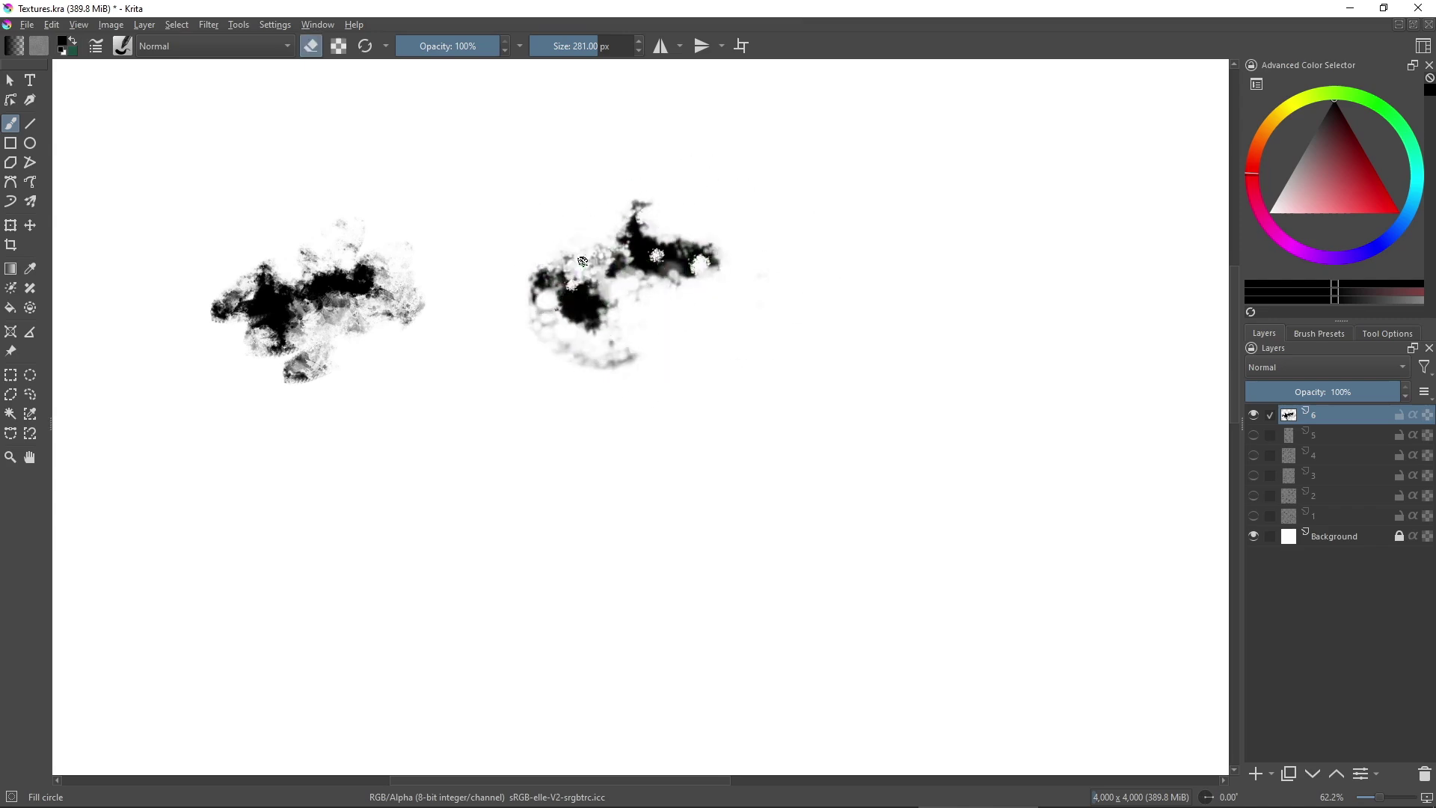
{"action": "left_click", "coordinate": [575, 249]}
{"action": "left_click", "coordinate": [554, 277]}
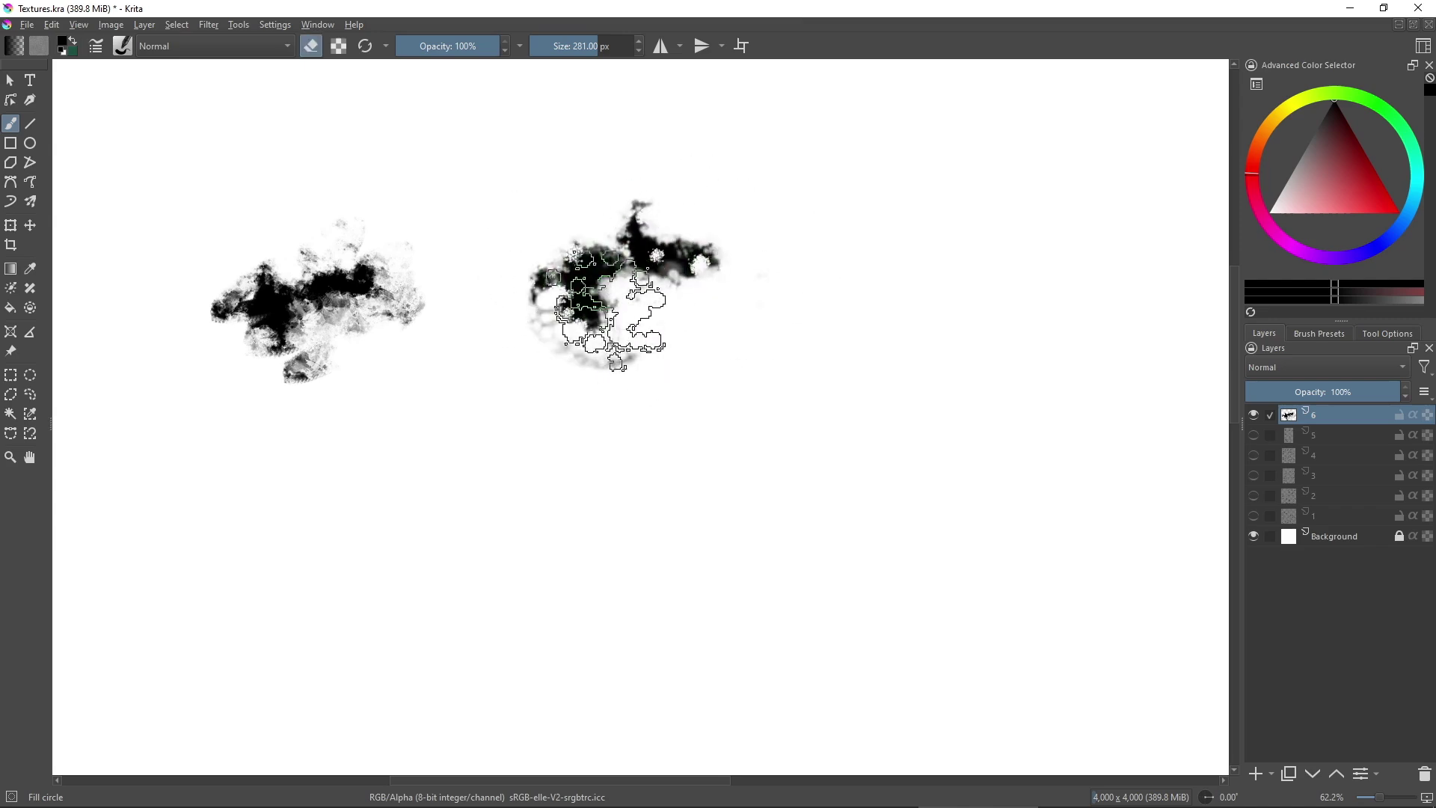
Paint a third texture of vertical strokes with the 3_flat-brush tip at 506 px, and erase parts of it.
{"action": "left_click", "coordinate": [96, 47]}
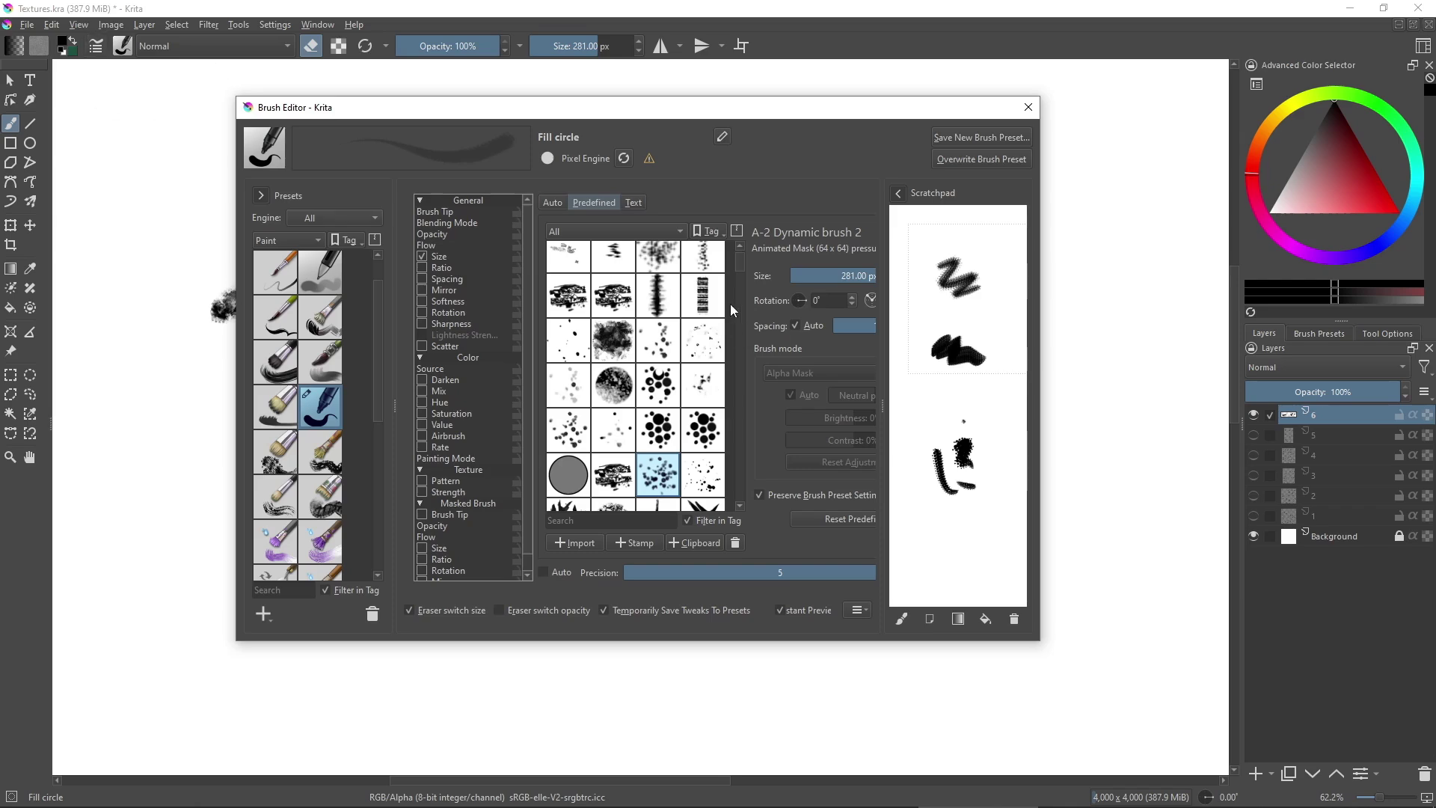
{"action": "left_click_drag", "start_coordinate": [738, 264], "coordinate": [737, 257]}
{"action": "left_click", "coordinate": [666, 307]}
{"action": "left_click", "coordinate": [1028, 107]}
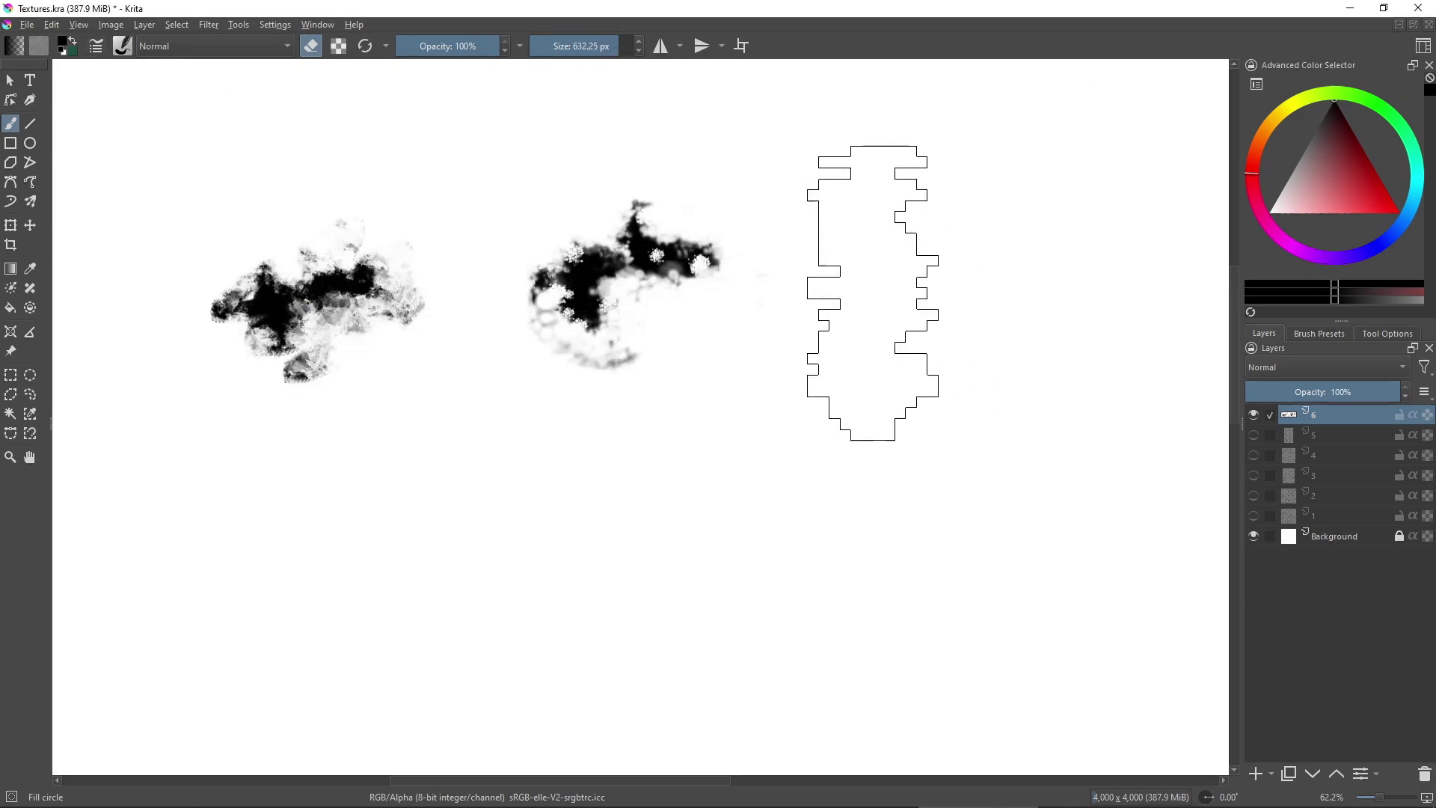
{"action": "key", "text": "["}
{"action": "key", "text": "e"}
{"action": "mouse_move", "coordinate": [896, 280]}
{"action": "left_mouse_down"}
{"action": "mouse_move", "coordinate": [936, 289]}
{"action": "mouse_move", "coordinate": [920, 268]}
{"action": "mouse_move", "coordinate": [966, 269]}
{"action": "left_mouse_up"}
{"action": "key", "text": "e"}
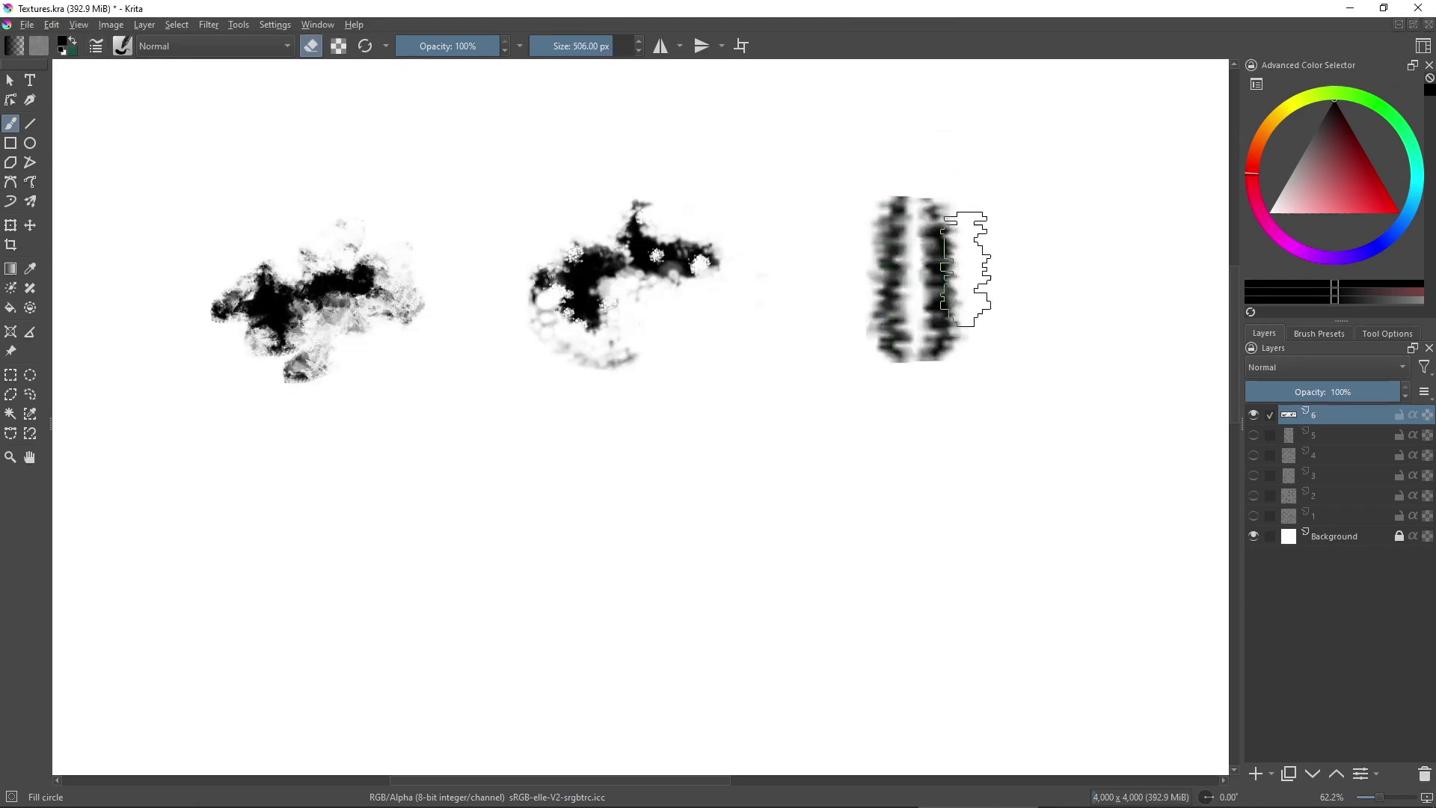
{"action": "mouse_move", "coordinate": [930, 337]}
{"action": "left_mouse_down"}
{"action": "mouse_move", "coordinate": [935, 195]}
{"action": "mouse_move", "coordinate": [827, 322]}
{"action": "left_mouse_up"}
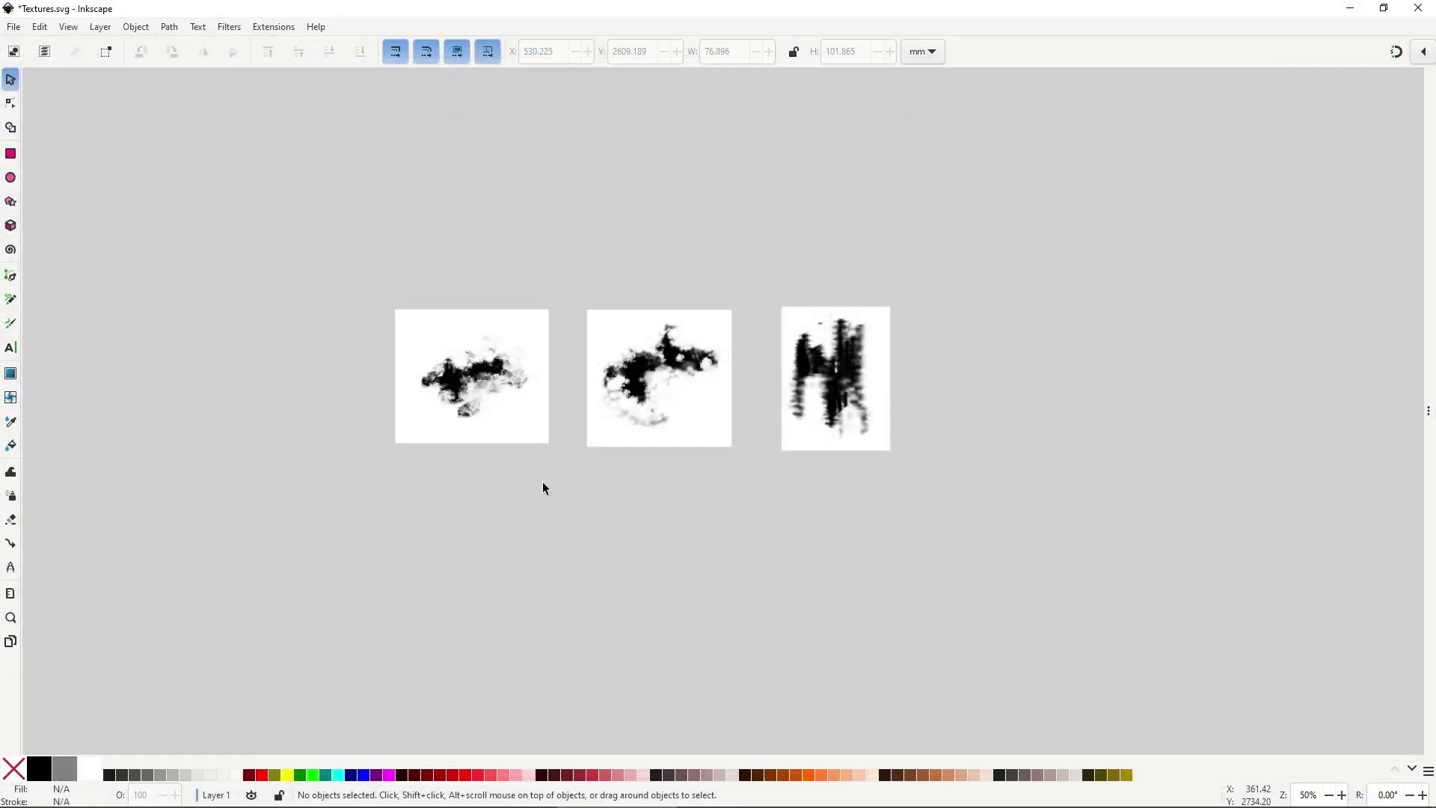
In Inkscape, open Trace Bitmap for the first painted texture image and set the Brightness cutoff threshold to 0.820.
{"action": "left_click", "coordinate": [474, 384]}
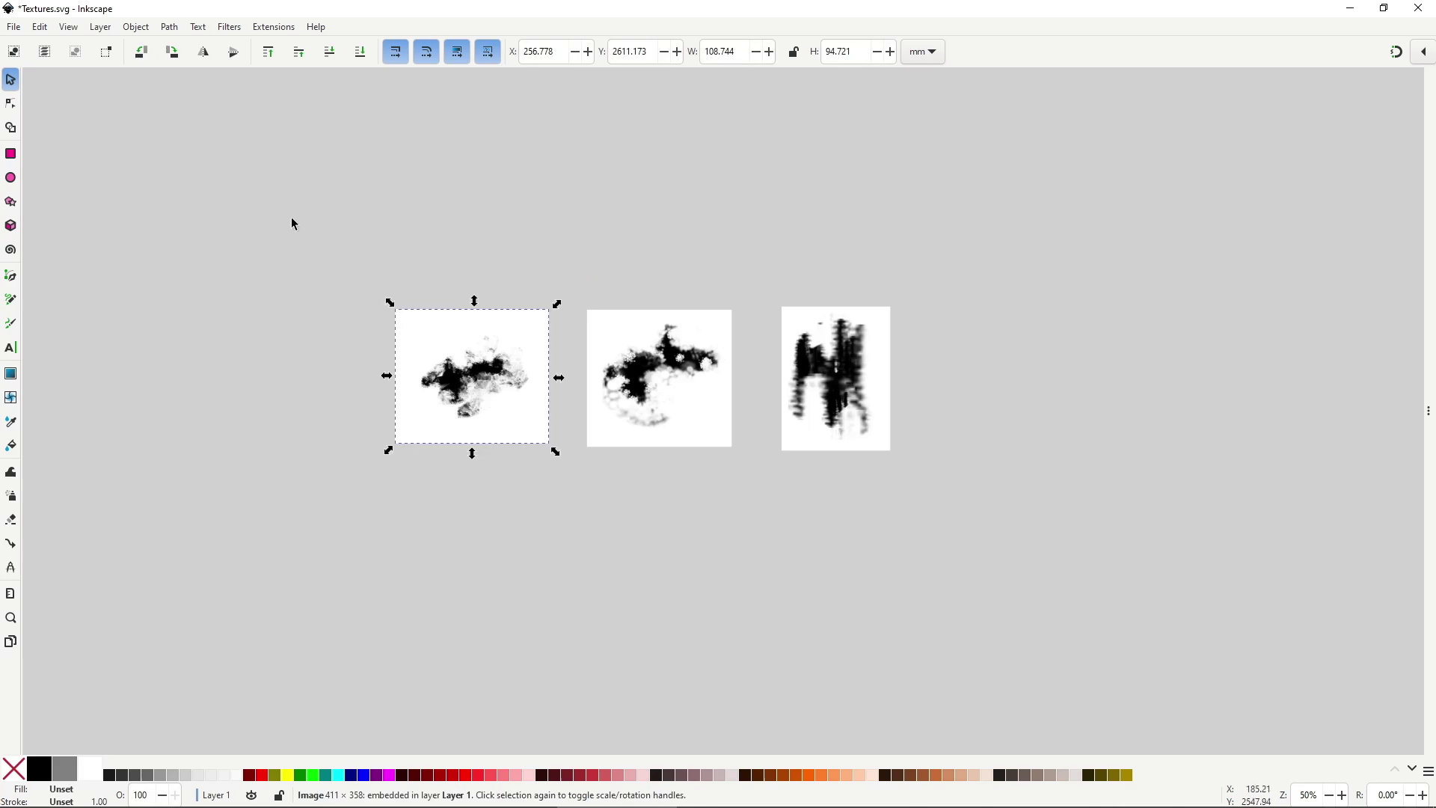
{"action": "left_click", "coordinate": [174, 28]}
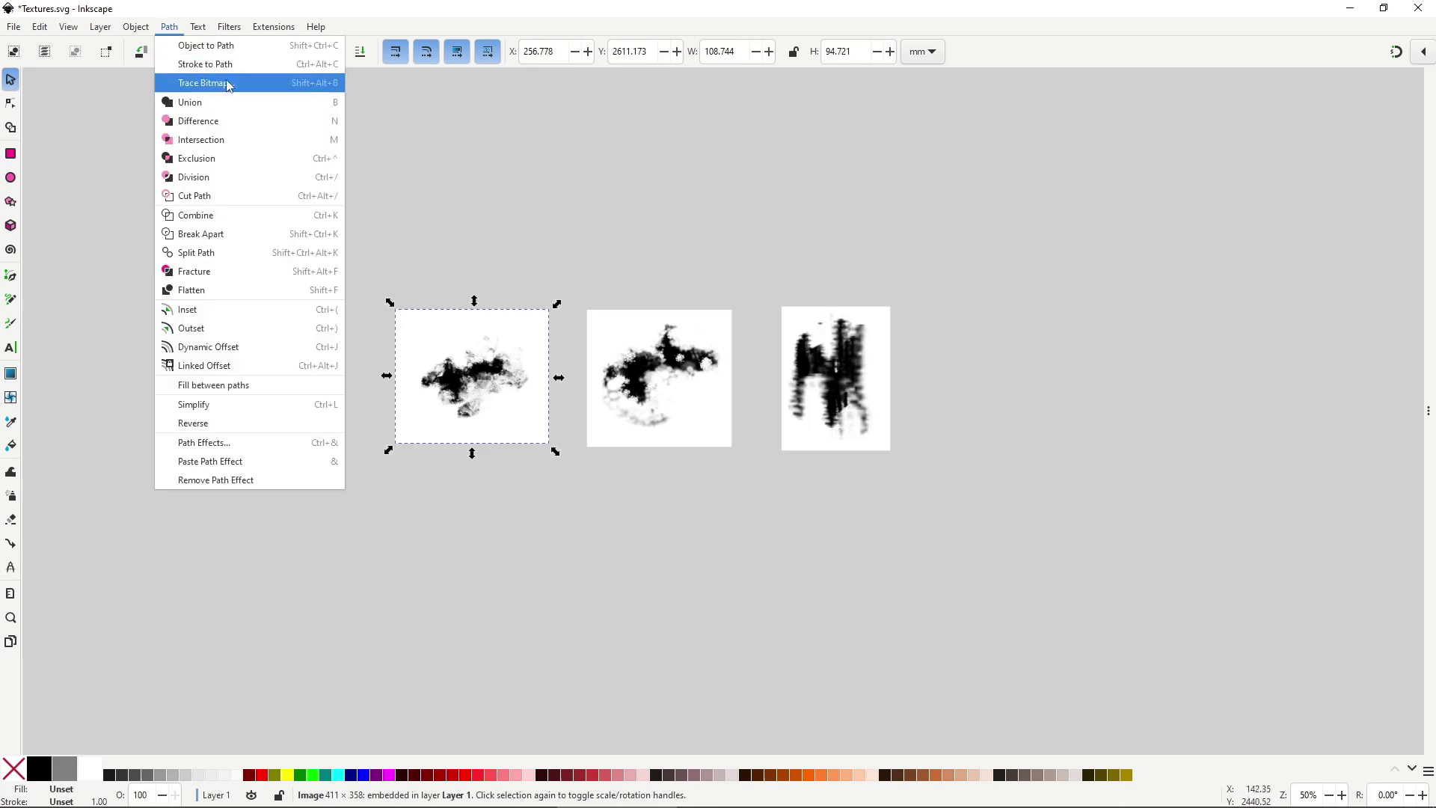
{"action": "left_click", "coordinate": [250, 83]}
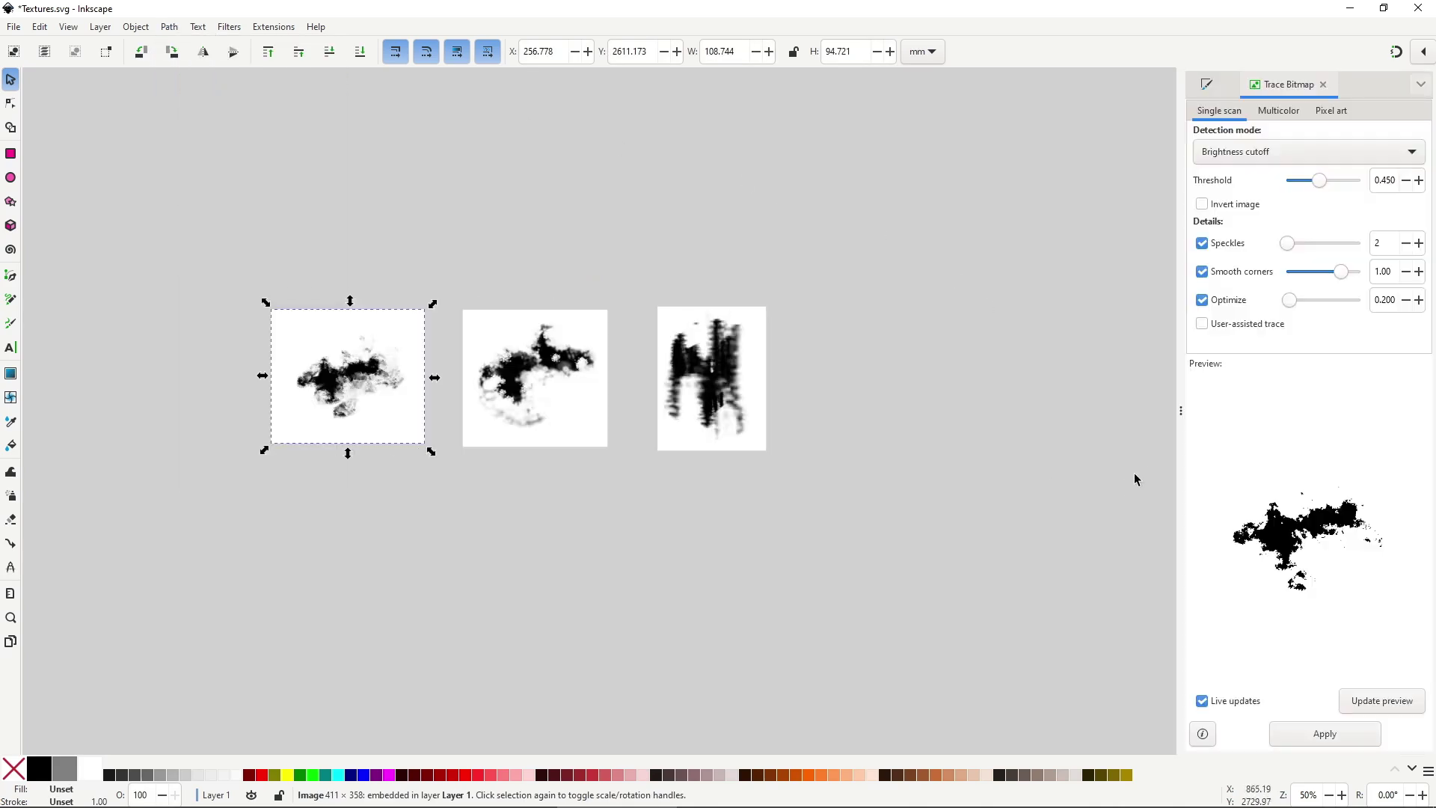
{"action": "mouse_move", "coordinate": [1322, 188]}
{"action": "left_mouse_down"}
{"action": "mouse_move", "coordinate": [1375, 203]}
{"action": "mouse_move", "coordinate": [1333, 201]}
{"action": "left_mouse_up"}
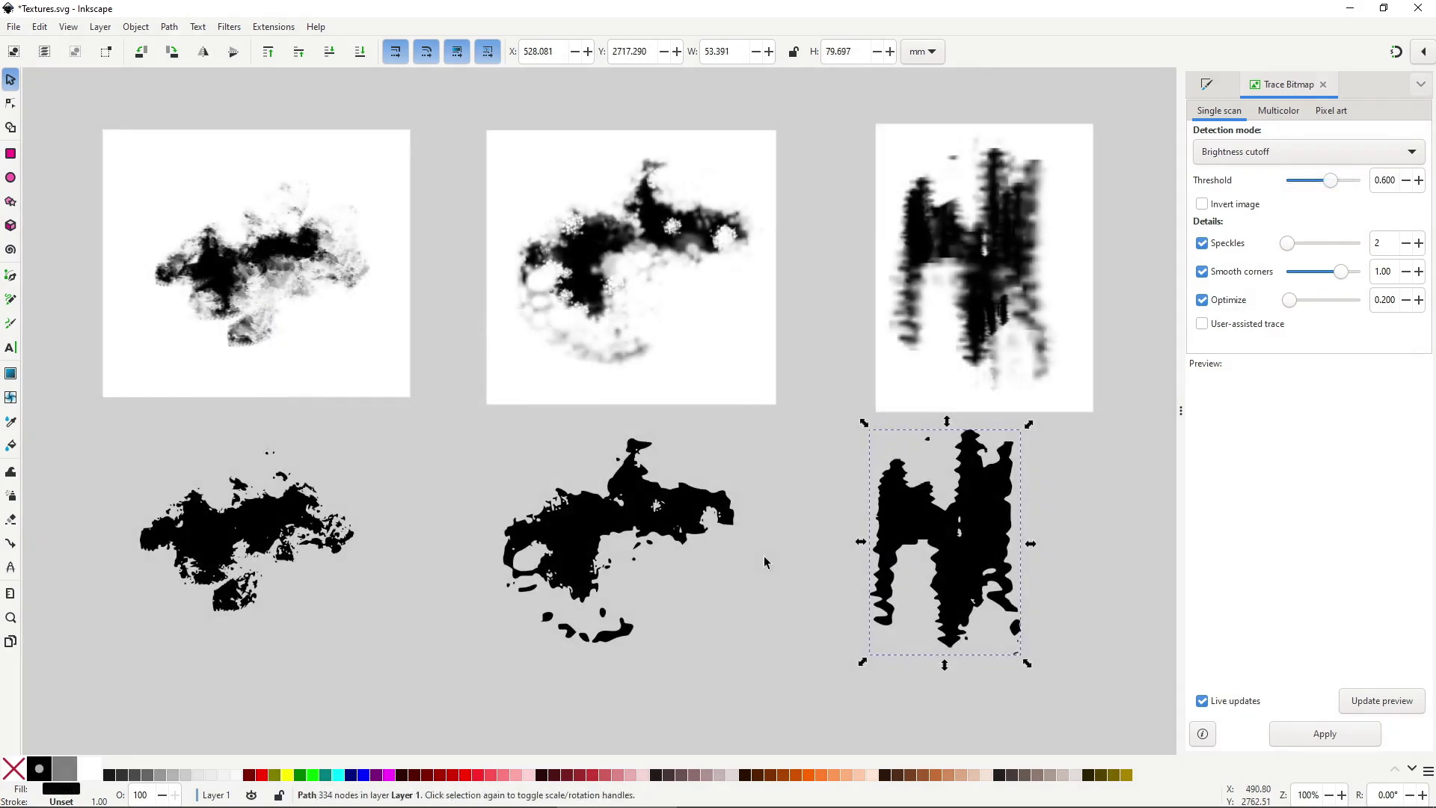
Examine the path nodes of the first traced texture up close.
{"action": "left_click", "coordinate": [241, 522]}
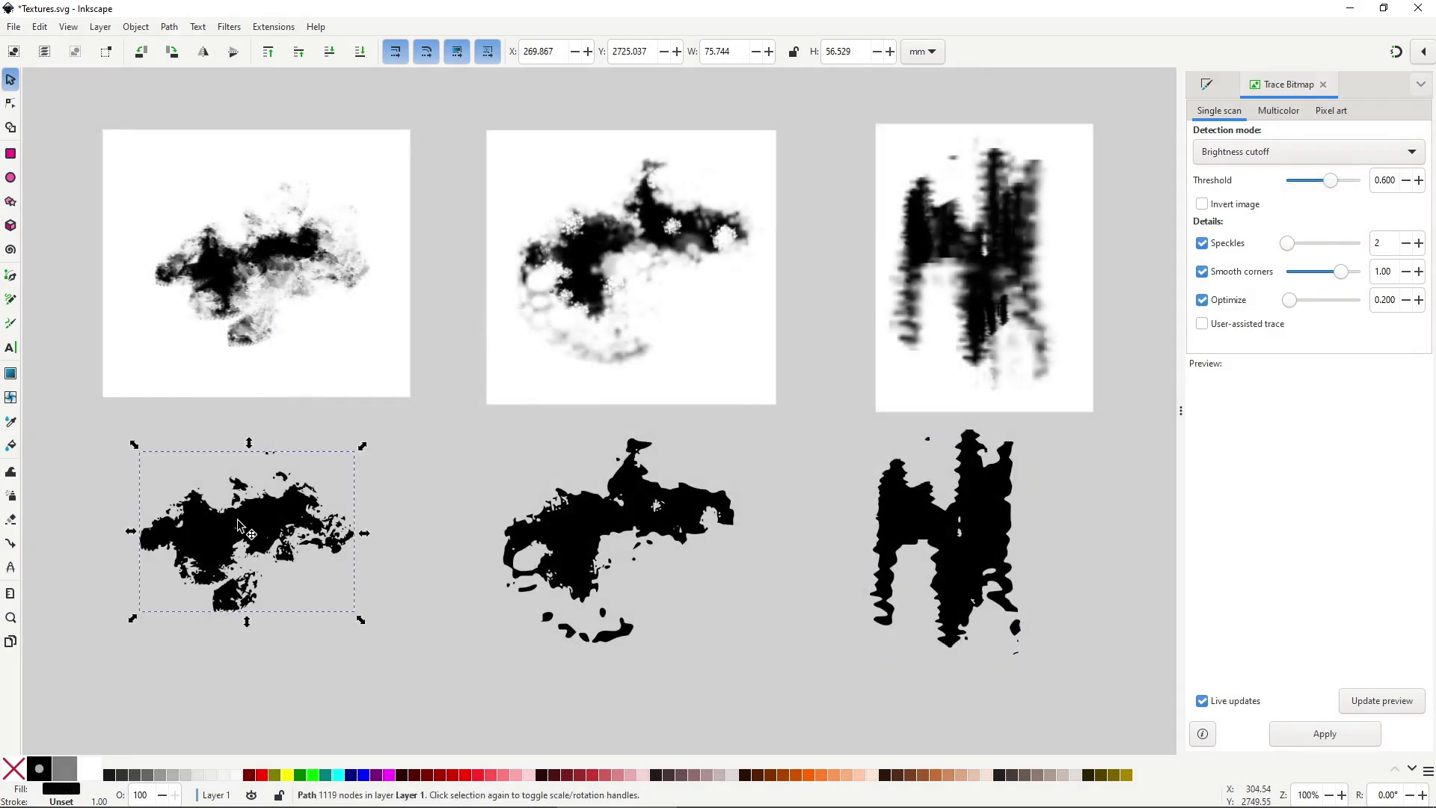
{"action": "left_click_drag", "start_coordinate": [241, 522], "coordinate": [388, 458]}
{"action": "double_click", "coordinate": [388, 459]}
{"action": "scroll", "coordinate": [389, 458], "scroll_direction": "up", "scroll_amount": 2}
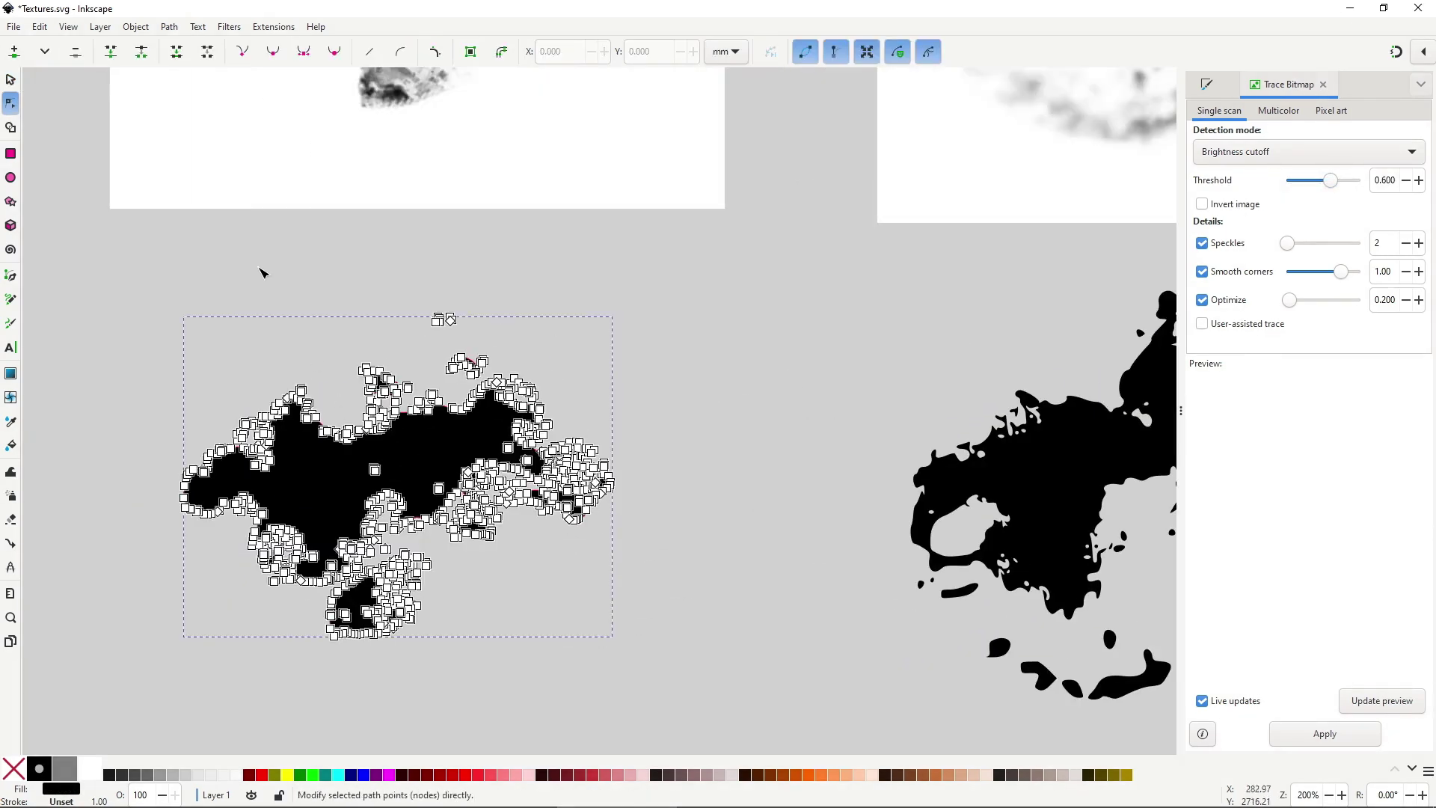
Try simplifying the first traced texture's path to reduce its nodes, and undo the simplification.
{"action": "left_click", "coordinate": [178, 32]}
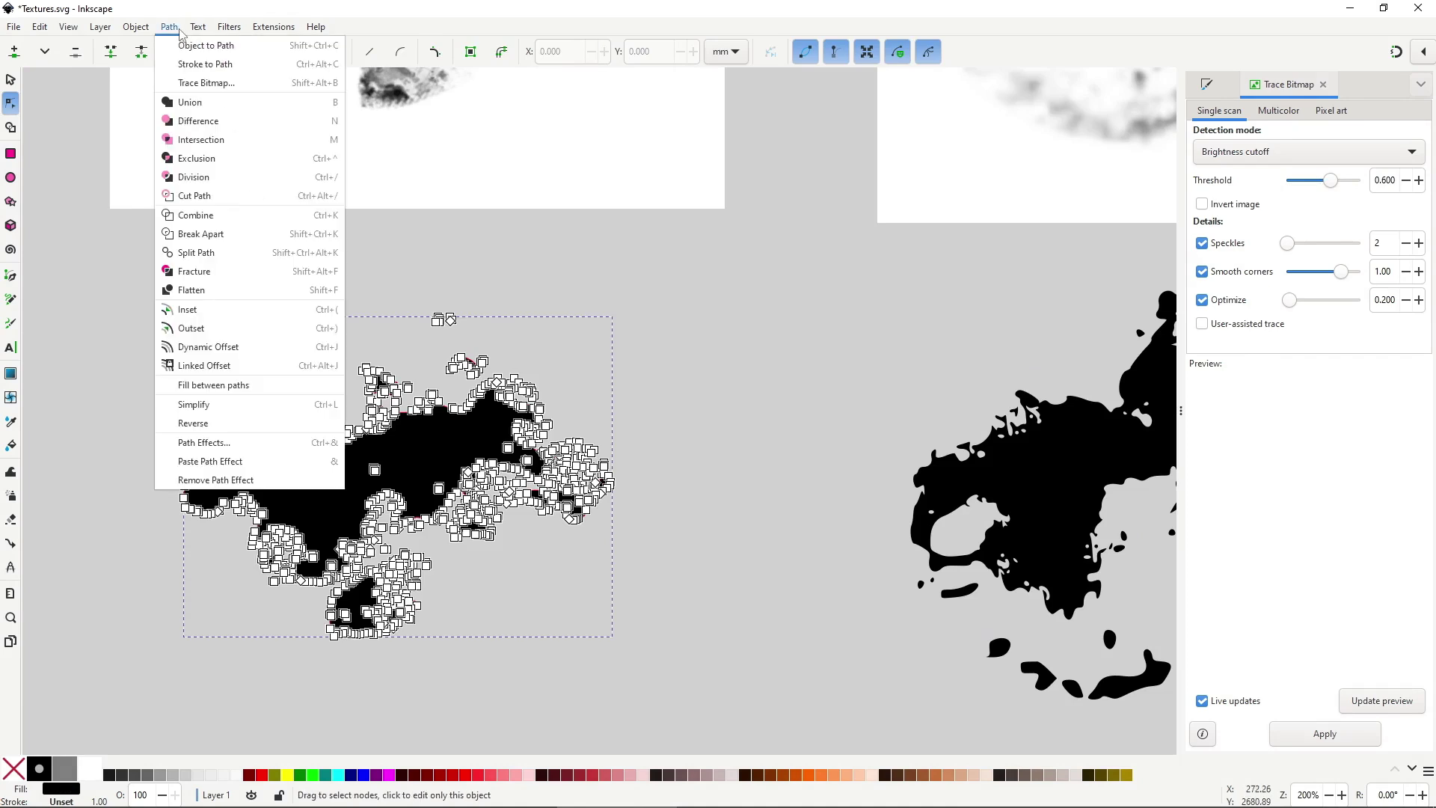
{"action": "left_click", "coordinate": [225, 404]}
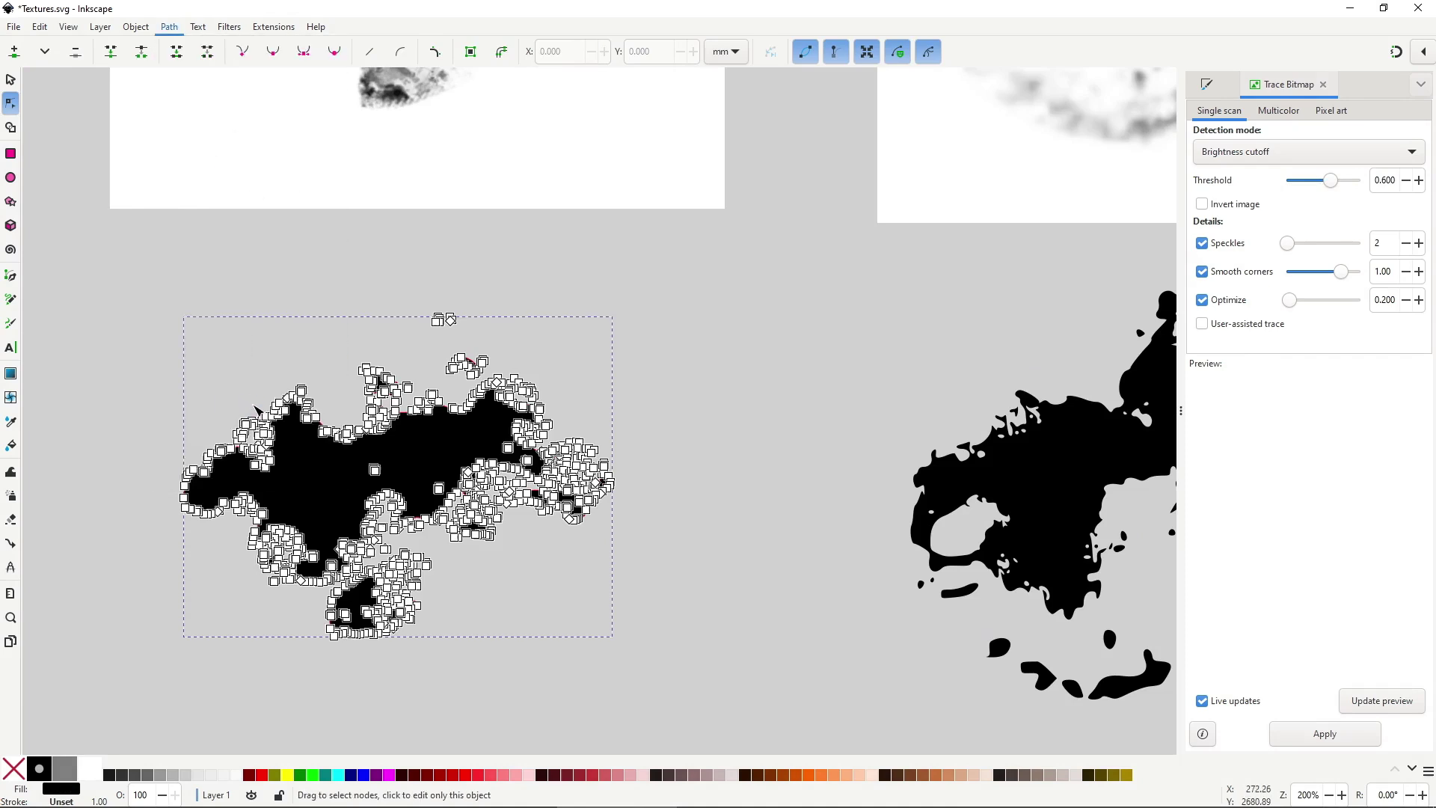
{"action": "left_click", "coordinate": [169, 27]}
{"action": "left_click", "coordinate": [210, 404]}
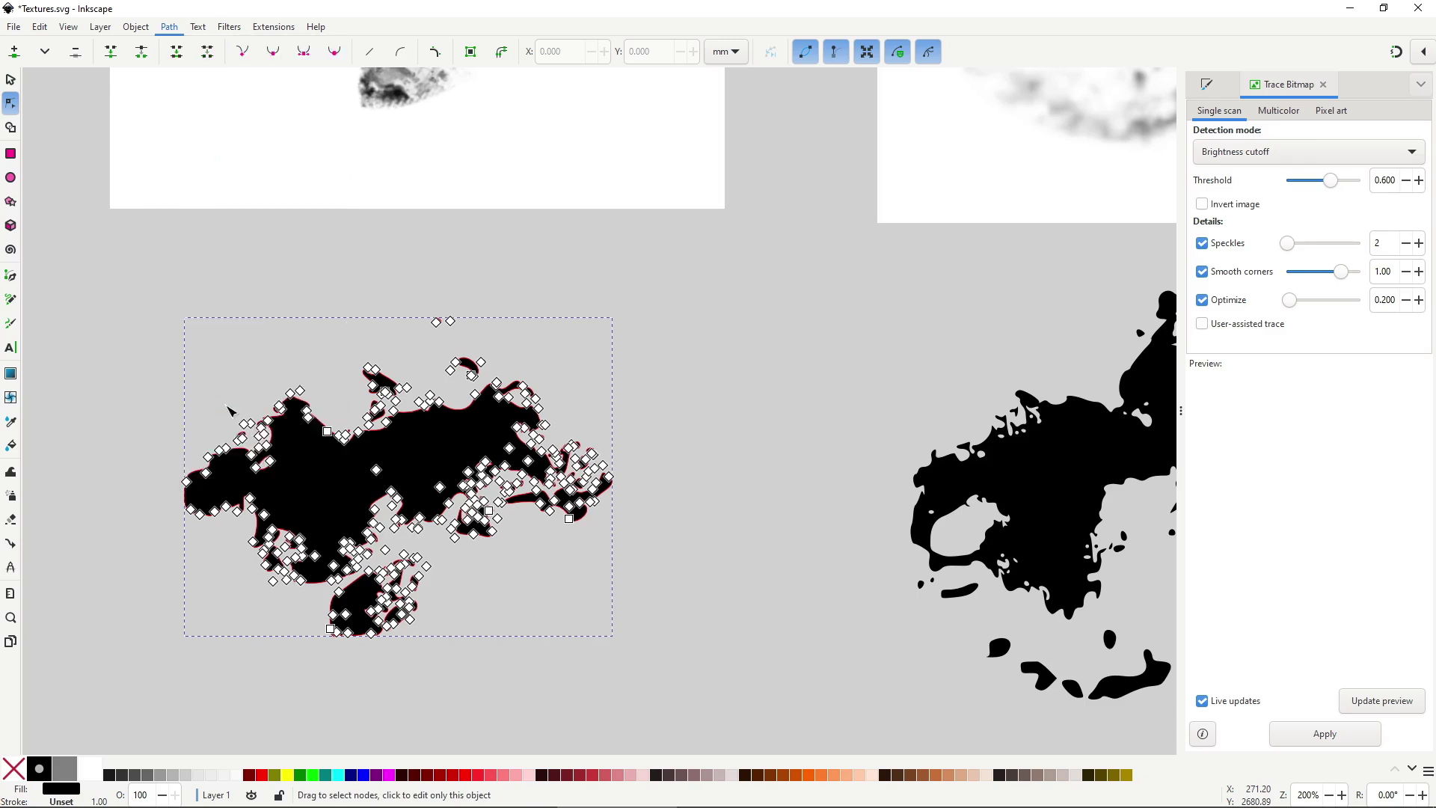
{"action": "key", "text": "s"}
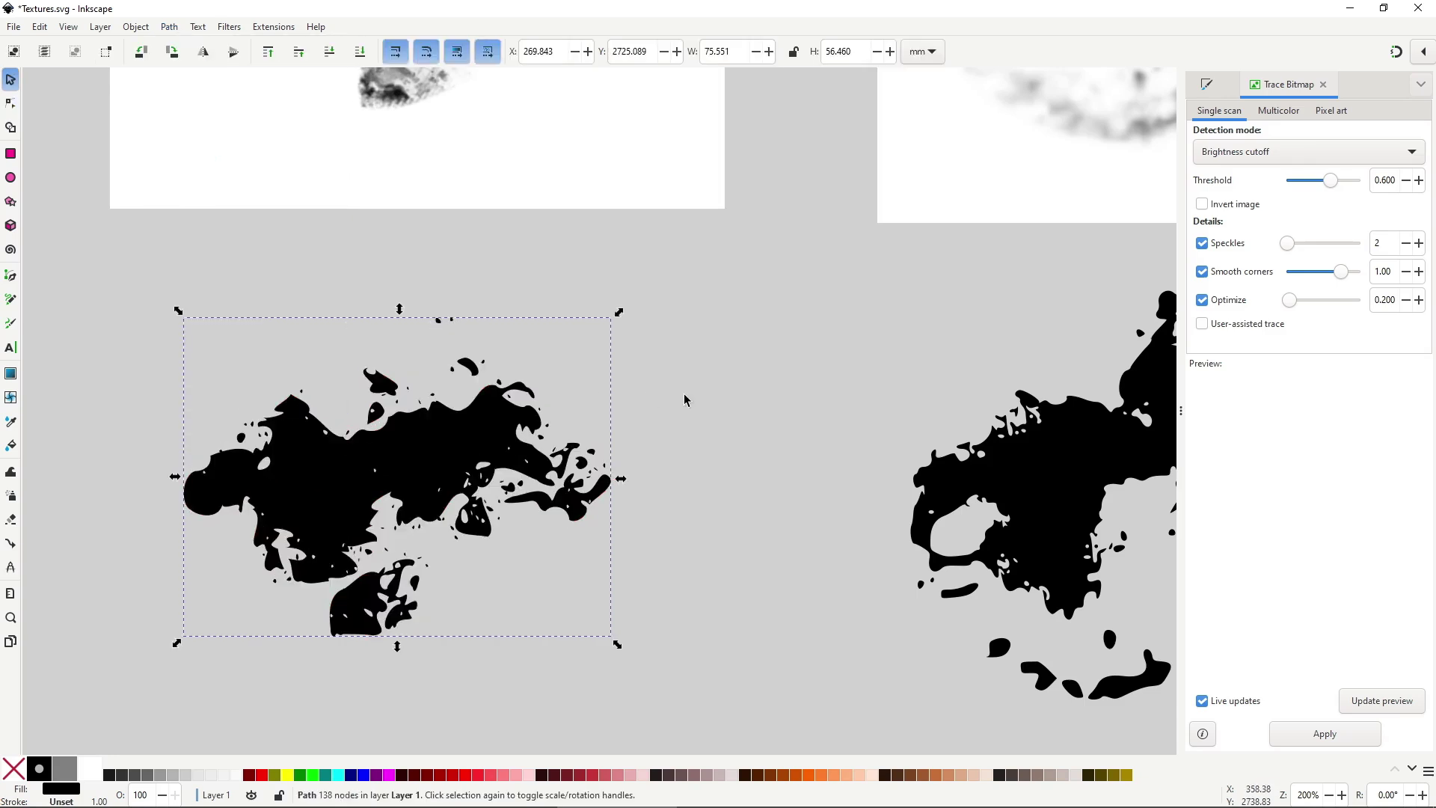
{"action": "key", "text": "ctrl+z"}
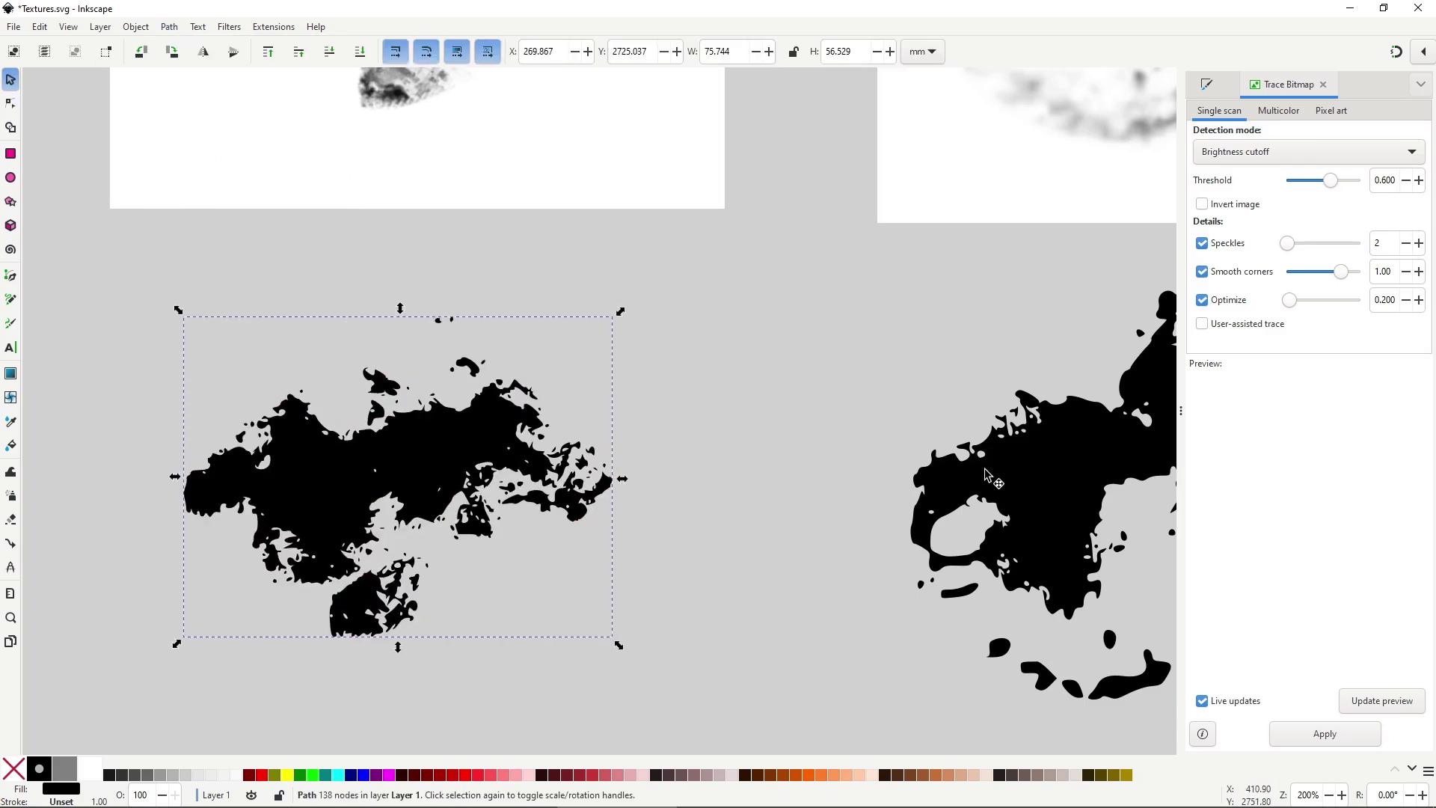
{"action": "scroll", "coordinate": [861, 496], "scroll_direction": "down", "scroll_amount": 2}
{"action": "left_click_drag", "start_coordinate": [914, 538], "coordinate": [785, 530]}
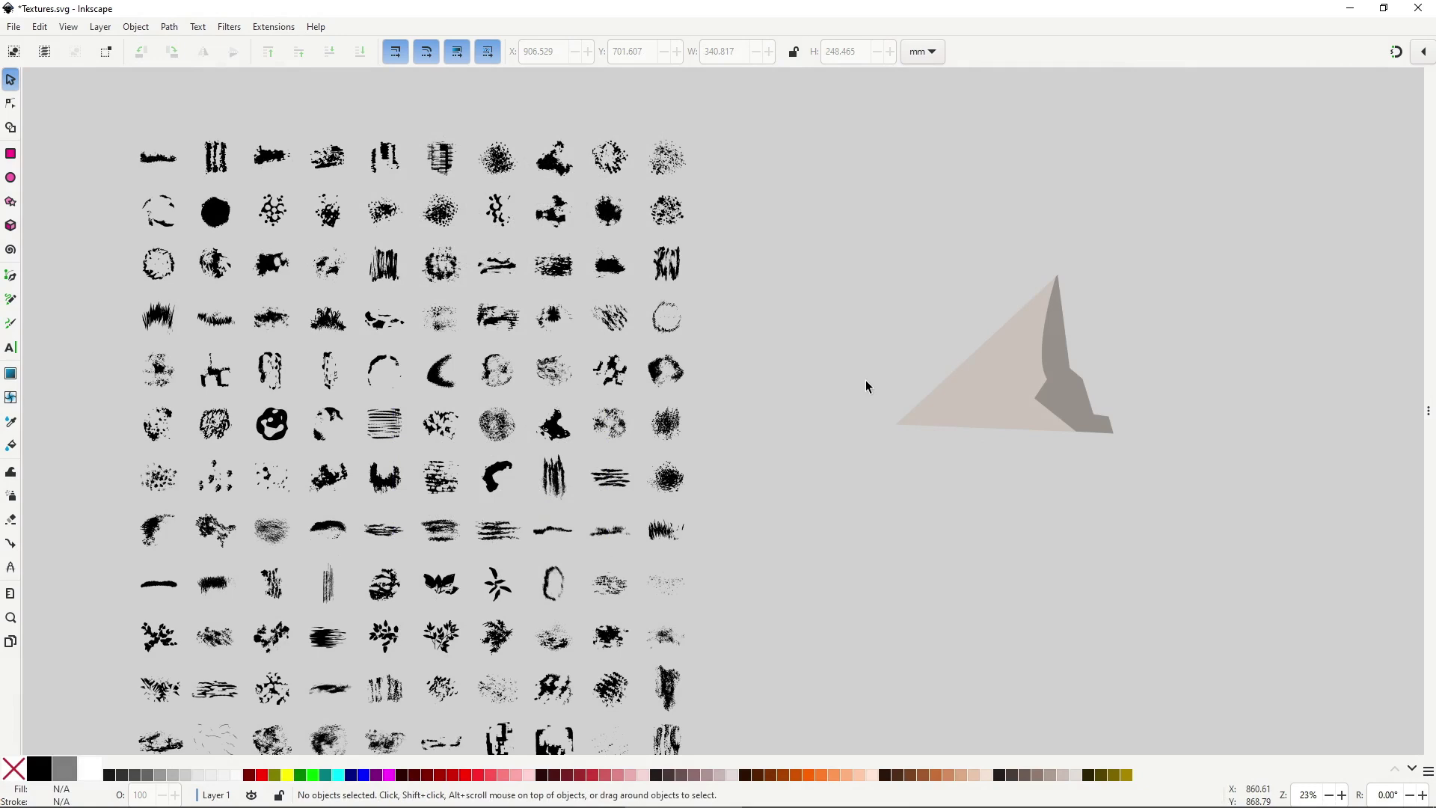
Place a speckled texture from the pack, about 97 × 91 mm, over the light face of the mountain.
{"action": "left_click_drag", "start_coordinate": [865, 380], "coordinate": [816, 436]}
{"action": "scroll", "coordinate": [793, 389], "scroll_direction": "up", "scroll_amount": 1}
{"action": "left_click", "coordinate": [551, 153]}
{"action": "scroll", "coordinate": [1029, 453], "scroll_direction": "up", "scroll_amount": 2}
{"action": "left_click_drag", "start_coordinate": [552, 161], "coordinate": [915, 533]}
{"action": "left_click_drag", "start_coordinate": [1061, 454], "coordinate": [1012, 459]}
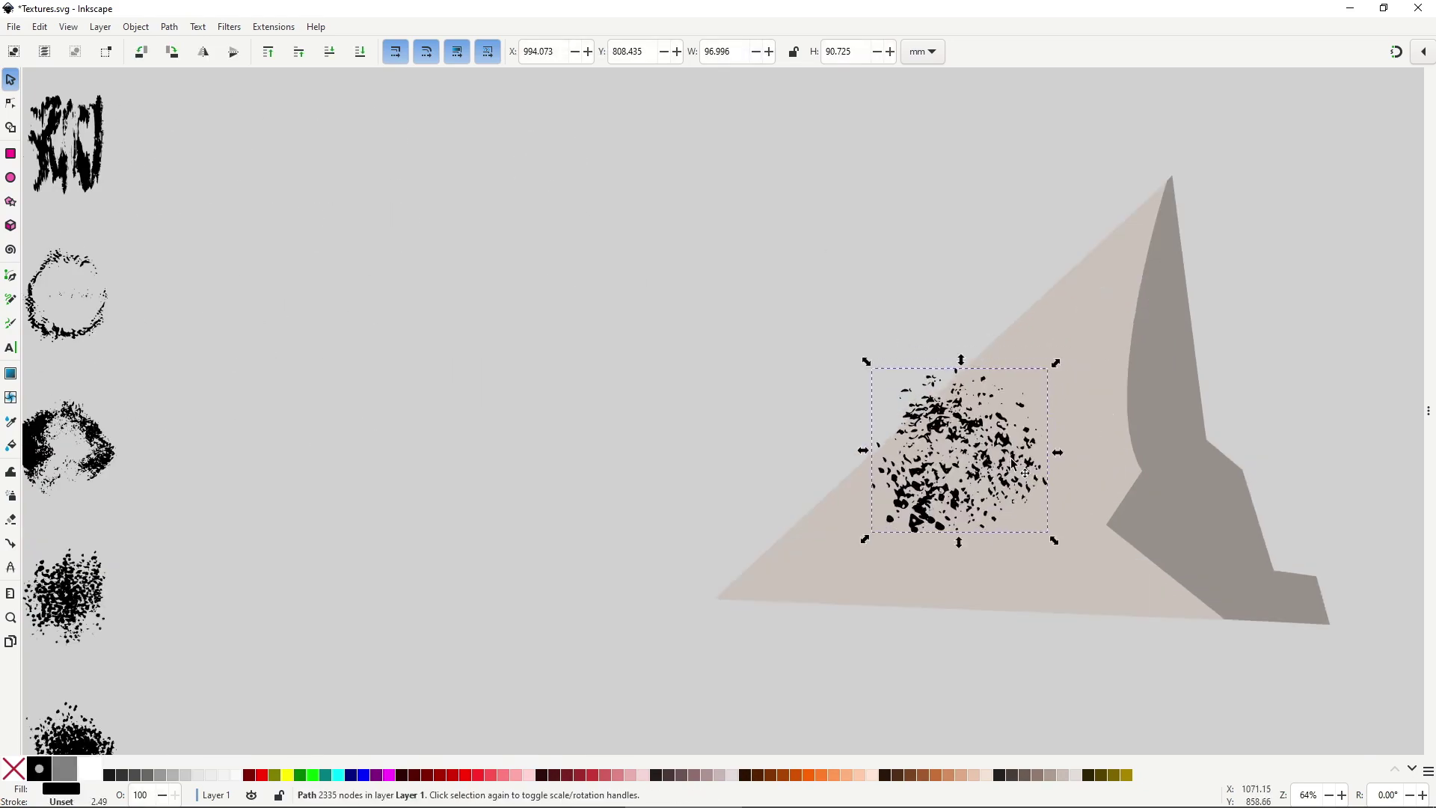
{"action": "scroll", "coordinate": [611, 416], "scroll_direction": "down", "scroll_amount": 1}
{"action": "left_click_drag", "start_coordinate": [157, 225], "coordinate": [831, 326]}
{"action": "scroll", "coordinate": [823, 329], "scroll_direction": "down", "scroll_amount": 1}
{"action": "left_click_drag", "start_coordinate": [546, 714], "coordinate": [461, 624]}
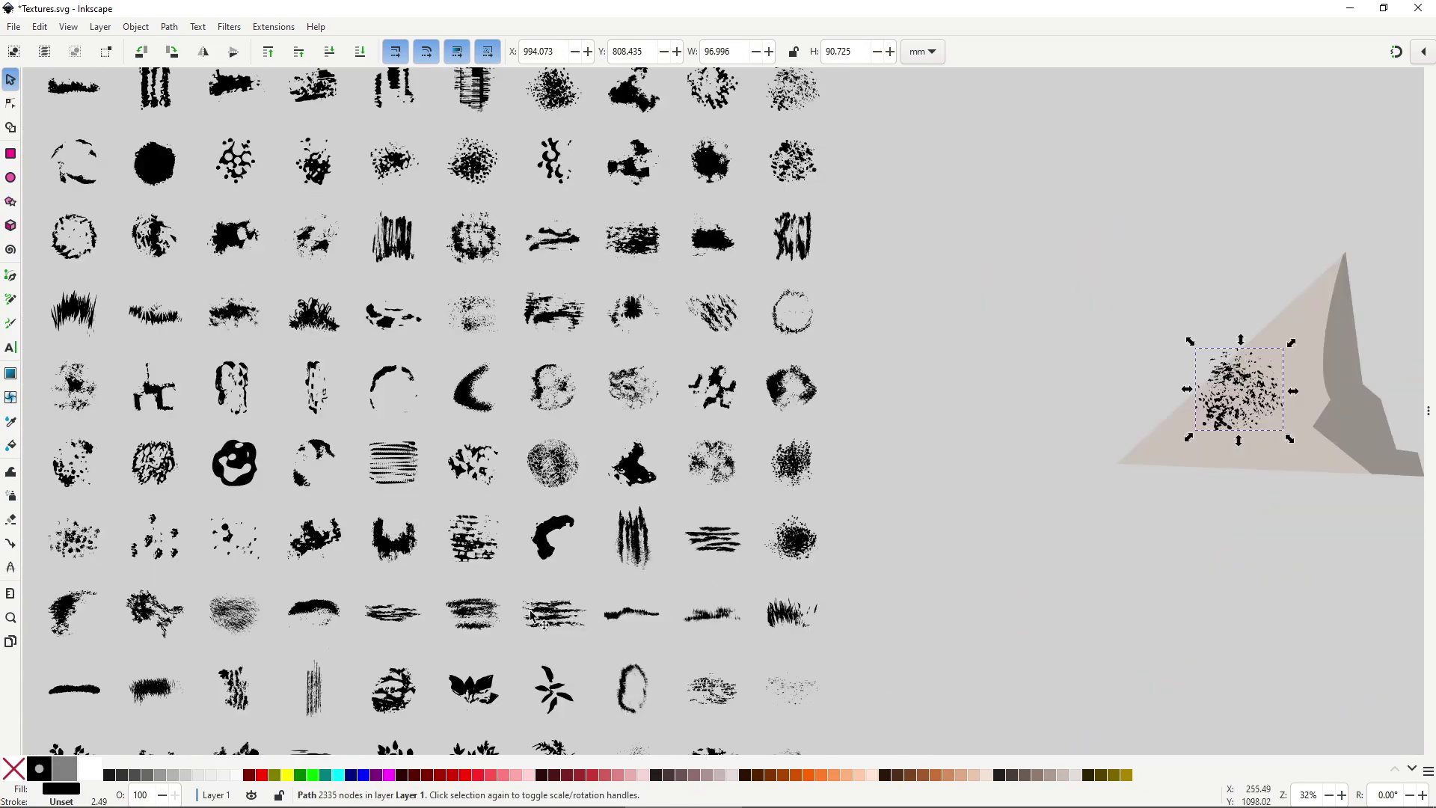
{"action": "left_click", "coordinate": [530, 612]}
{"action": "left_click_drag", "start_coordinate": [30, 728], "coordinate": [761, 506]}
{"action": "scroll", "coordinate": [761, 506], "scroll_direction": "up", "scroll_amount": 3}
{"action": "key", "text": "Delete"}
Place a duplicate of a dense dotted texture at the mountain's lower-left corner and resize the speckled texture to about 71 × 89 mm.
{"action": "scroll", "coordinate": [663, 508], "scroll_direction": "down", "scroll_amount": 3}
{"action": "left_click", "coordinate": [475, 446]}
{"action": "key", "text": "ctrl+d"}
{"action": "mouse_move", "coordinate": [131, 602]}
{"action": "left_mouse_down"}
{"action": "mouse_move", "coordinate": [898, 455]}
{"action": "mouse_move", "coordinate": [823, 441]}
{"action": "left_mouse_up"}
{"action": "left_click_drag", "start_coordinate": [786, 401], "coordinate": [763, 378]}
{"action": "left_click_drag", "start_coordinate": [817, 436], "coordinate": [650, 578]}
{"action": "left_click_drag", "start_coordinate": [762, 499], "coordinate": [793, 456]}
{"action": "left_click_drag", "start_coordinate": [724, 457], "coordinate": [757, 457]}
{"action": "left_click", "coordinate": [804, 457]}
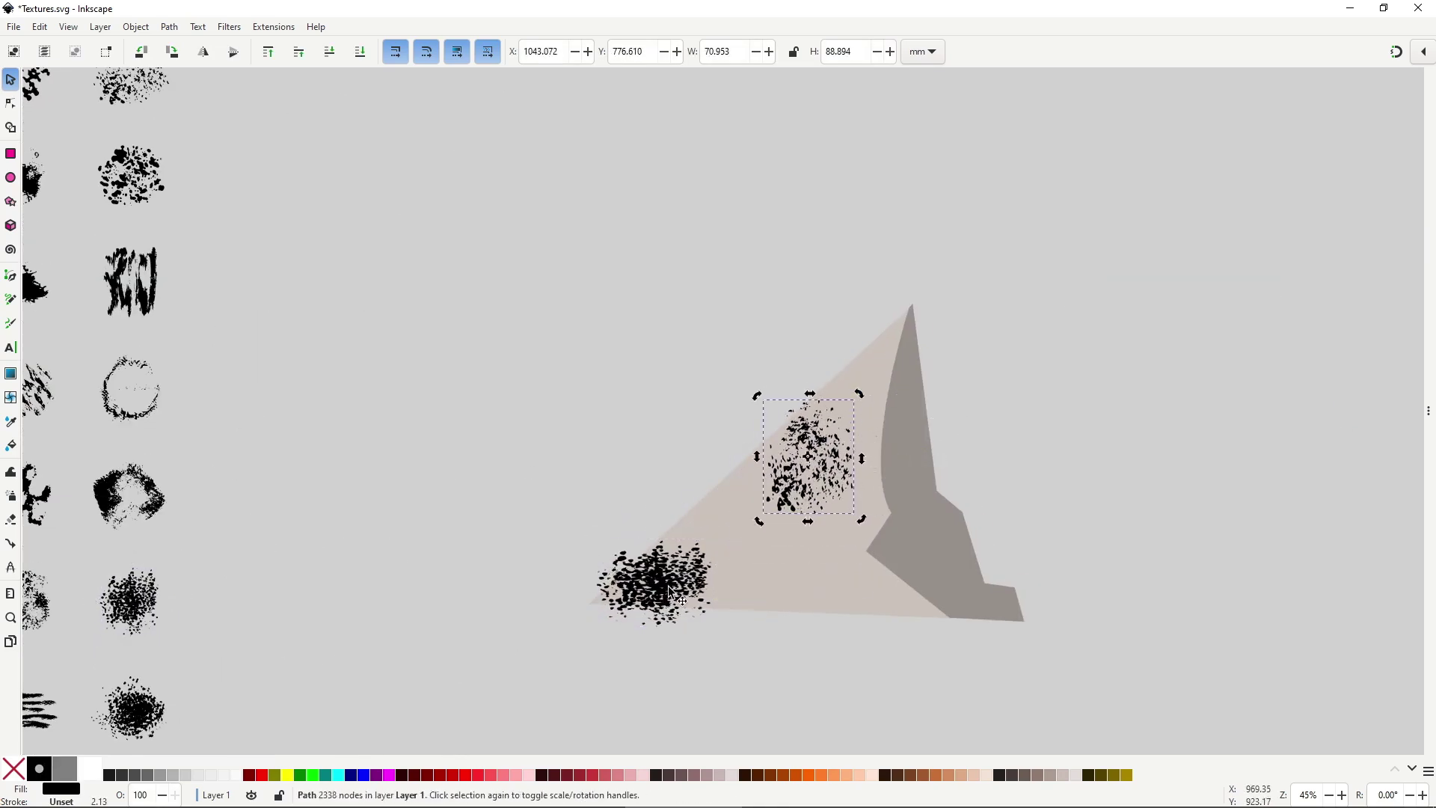
Spread duplicates of the dense dotted texture along the mountain's base and rotate the rightmost copy slightly.
{"action": "left_click", "coordinate": [669, 591]}
{"action": "key", "text": "ctrl+d"}
{"action": "left_click_drag", "start_coordinate": [669, 591], "coordinate": [971, 629]}
{"action": "key", "text": "ctrl+d"}
{"action": "left_click", "coordinate": [808, 456]}
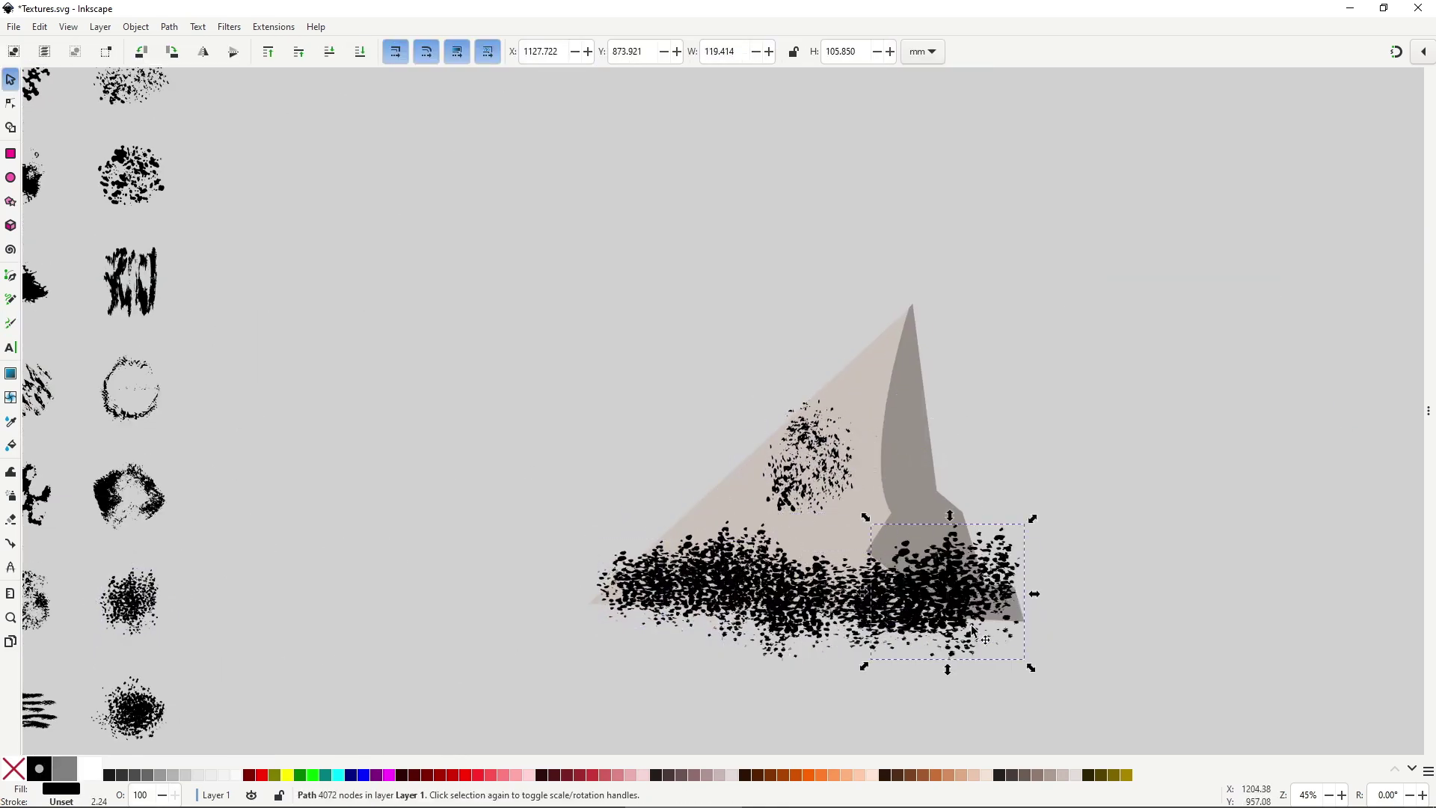
{"action": "left_click", "coordinate": [971, 629]}
{"action": "left_click_drag", "start_coordinate": [1032, 667], "coordinate": [1051, 630]}
Rotate the speckled texture on the mountain's left slope and place a duplicate of it beside the shadow side.
{"action": "left_click_drag", "start_coordinate": [808, 457], "coordinate": [694, 496]}
{"action": "left_click", "coordinate": [694, 496]}
{"action": "left_click_drag", "start_coordinate": [744, 439], "coordinate": [802, 460]}
{"action": "key", "text": "ctrl+d"}
{"action": "left_click_drag", "start_coordinate": [711, 503], "coordinate": [868, 516]}
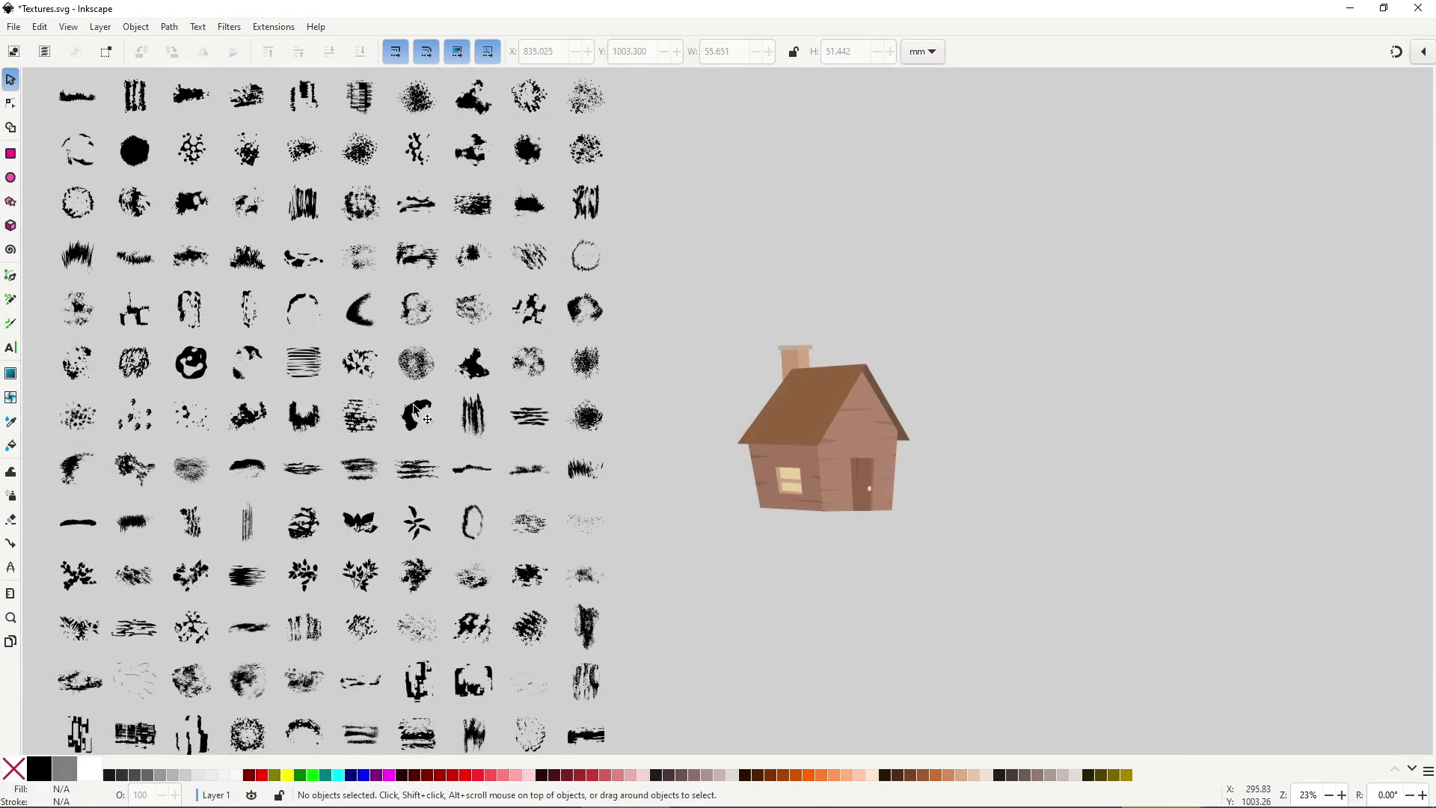
Place a copy of the brick-like texture on the house's roof and enlarge it to about 74 × 69 mm.
{"action": "key", "text": "Tab"}
{"action": "key", "text": "ctrl+c"}
{"action": "key", "text": "ctrl+v"}
{"action": "scroll", "coordinate": [798, 416], "scroll_direction": "up", "scroll_amount": 2}
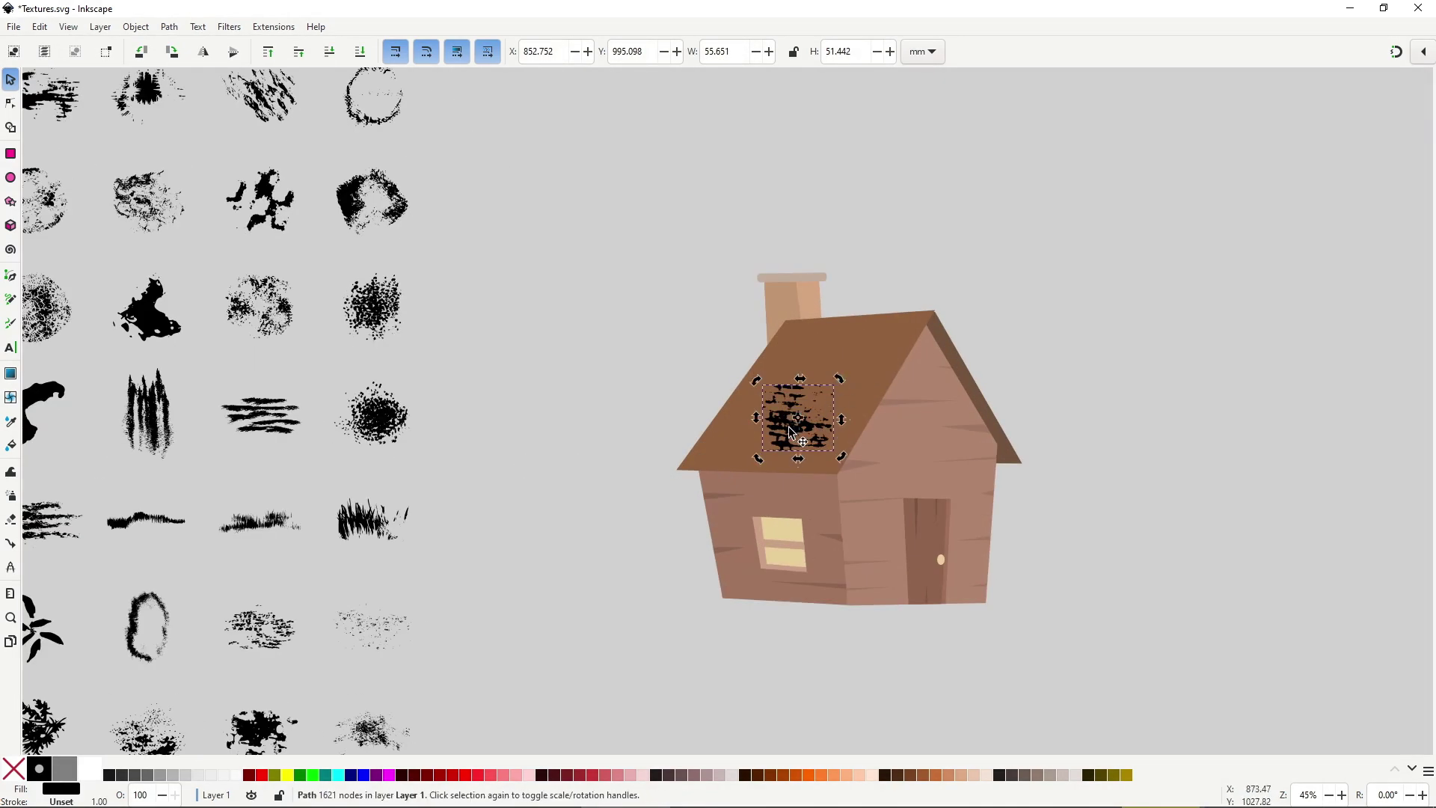
{"action": "left_click_drag", "start_coordinate": [844, 379], "coordinate": [866, 358]}
{"action": "left_click_drag", "start_coordinate": [827, 423], "coordinate": [814, 426]}
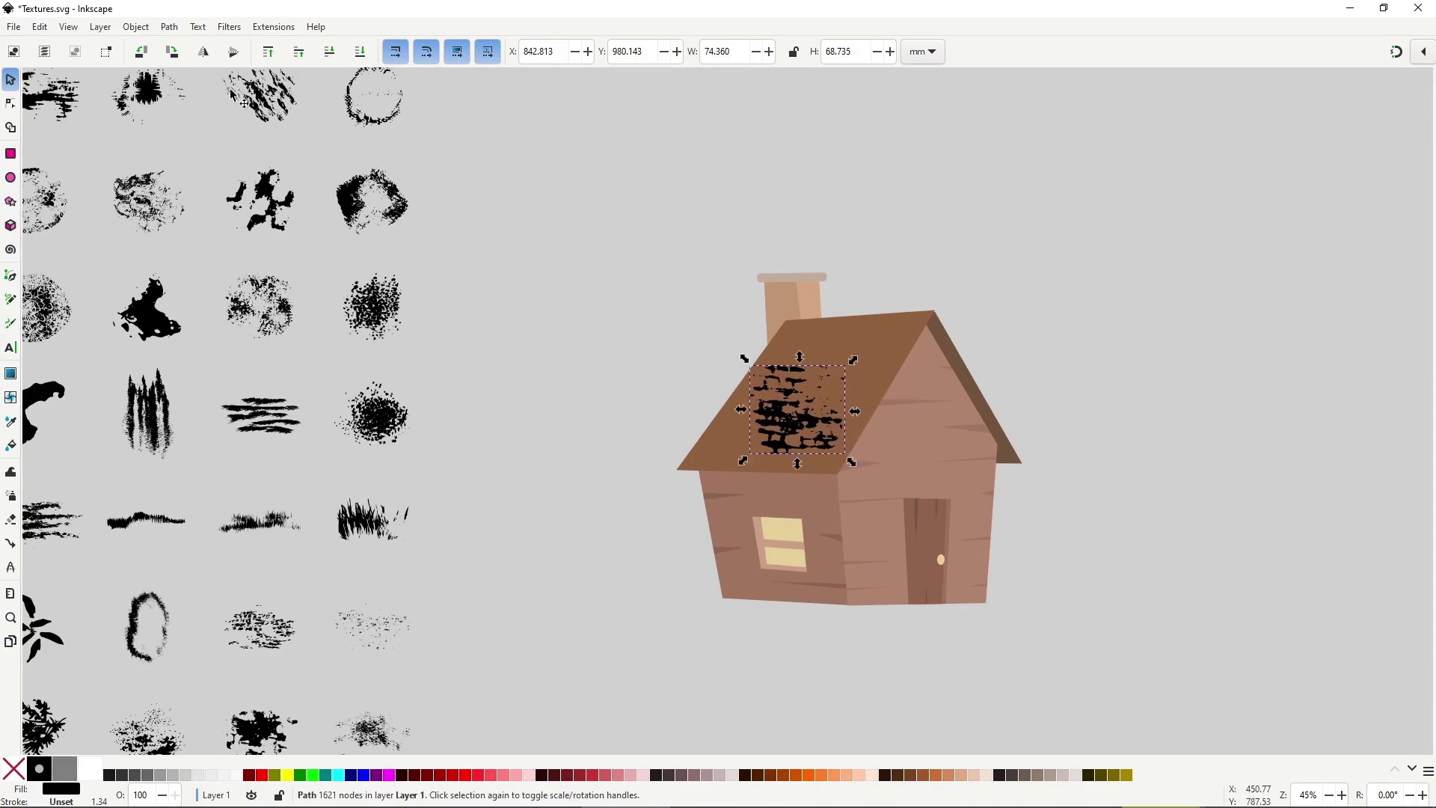
Add the Perspective/Envelope live path effect to the brick-like texture on the roof.
{"action": "left_click", "coordinate": [175, 30]}
{"action": "left_click", "coordinate": [240, 442]}
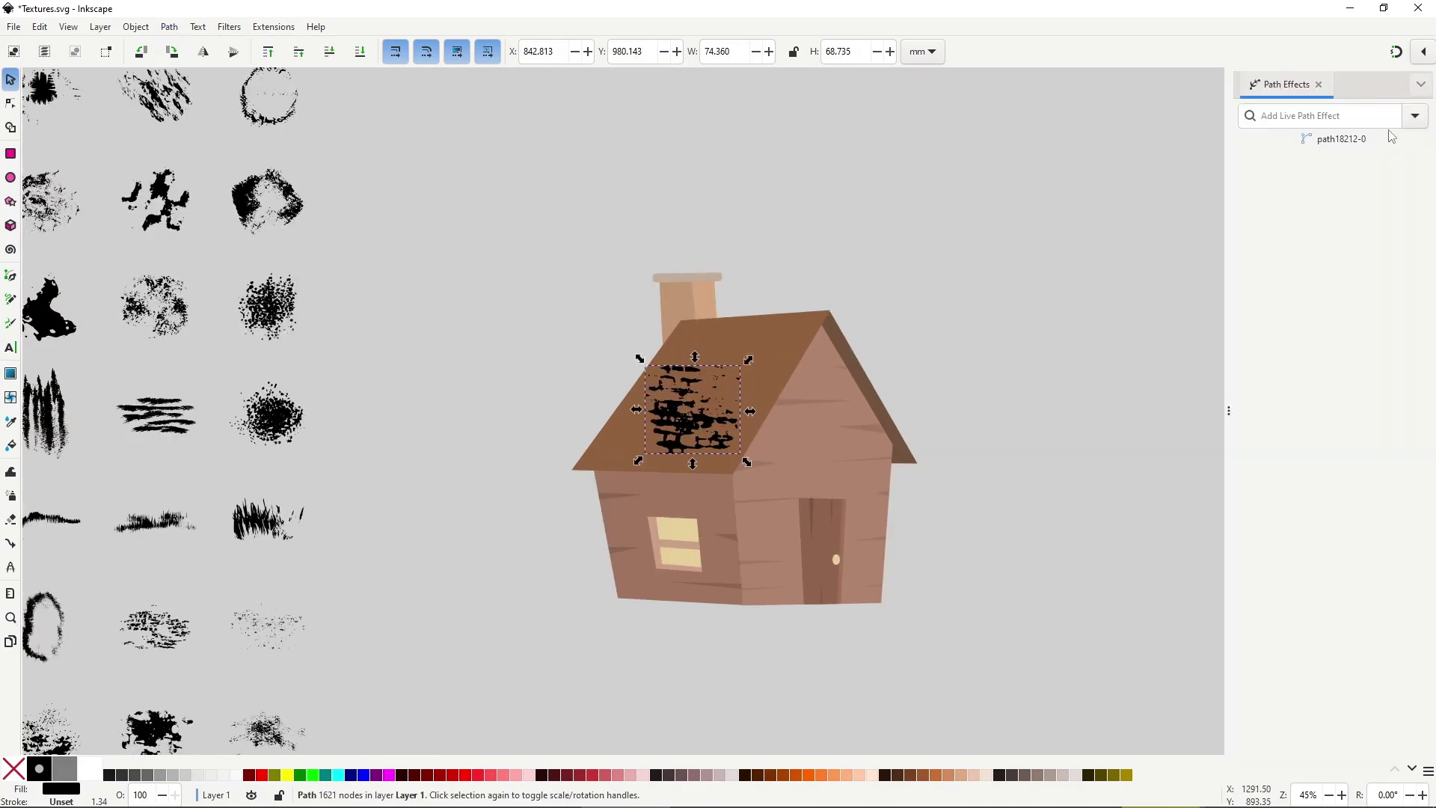
{"action": "left_click", "coordinate": [1414, 116]}
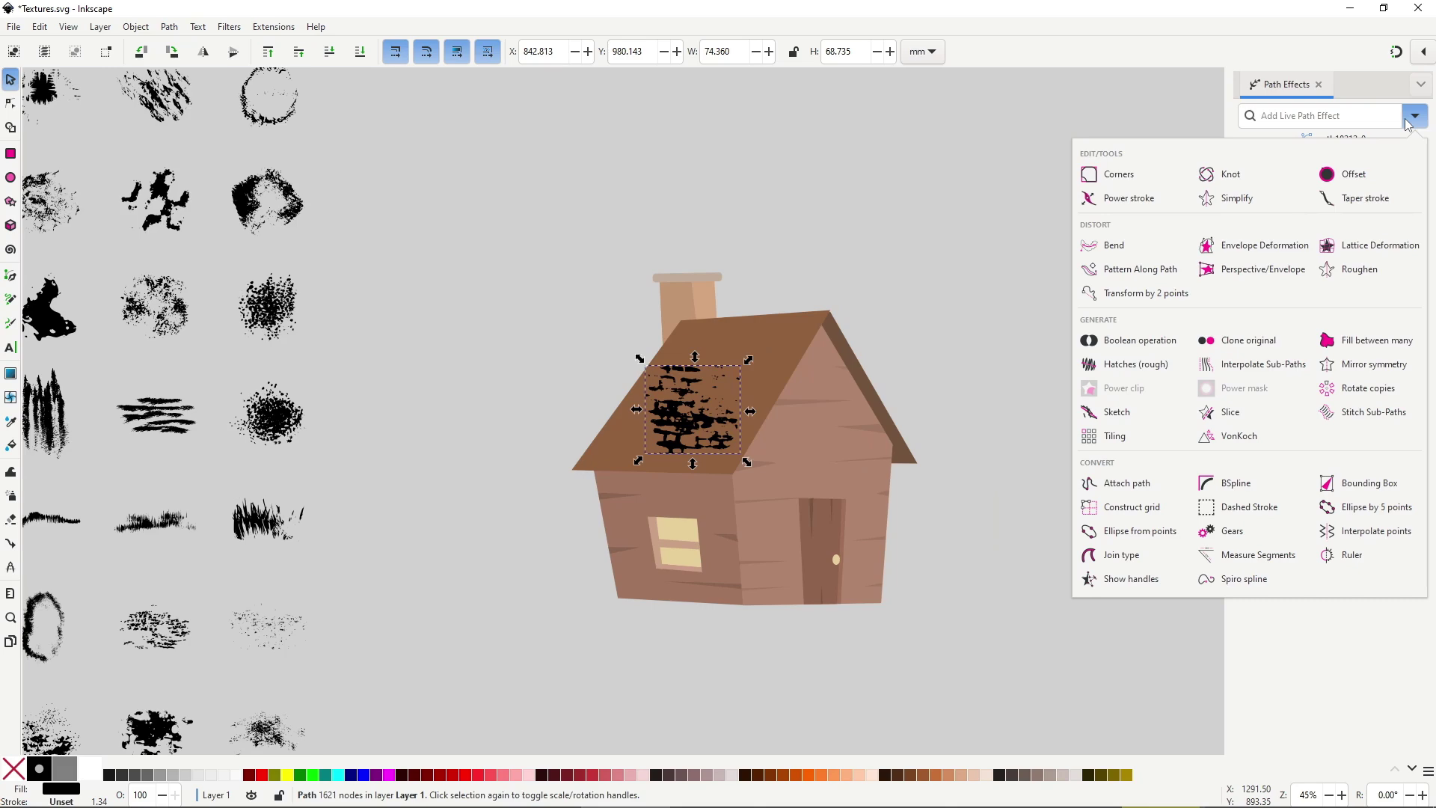
{"action": "left_click", "coordinate": [1299, 271]}
{"action": "scroll", "coordinate": [702, 398], "scroll_direction": "up", "scroll_amount": 2}
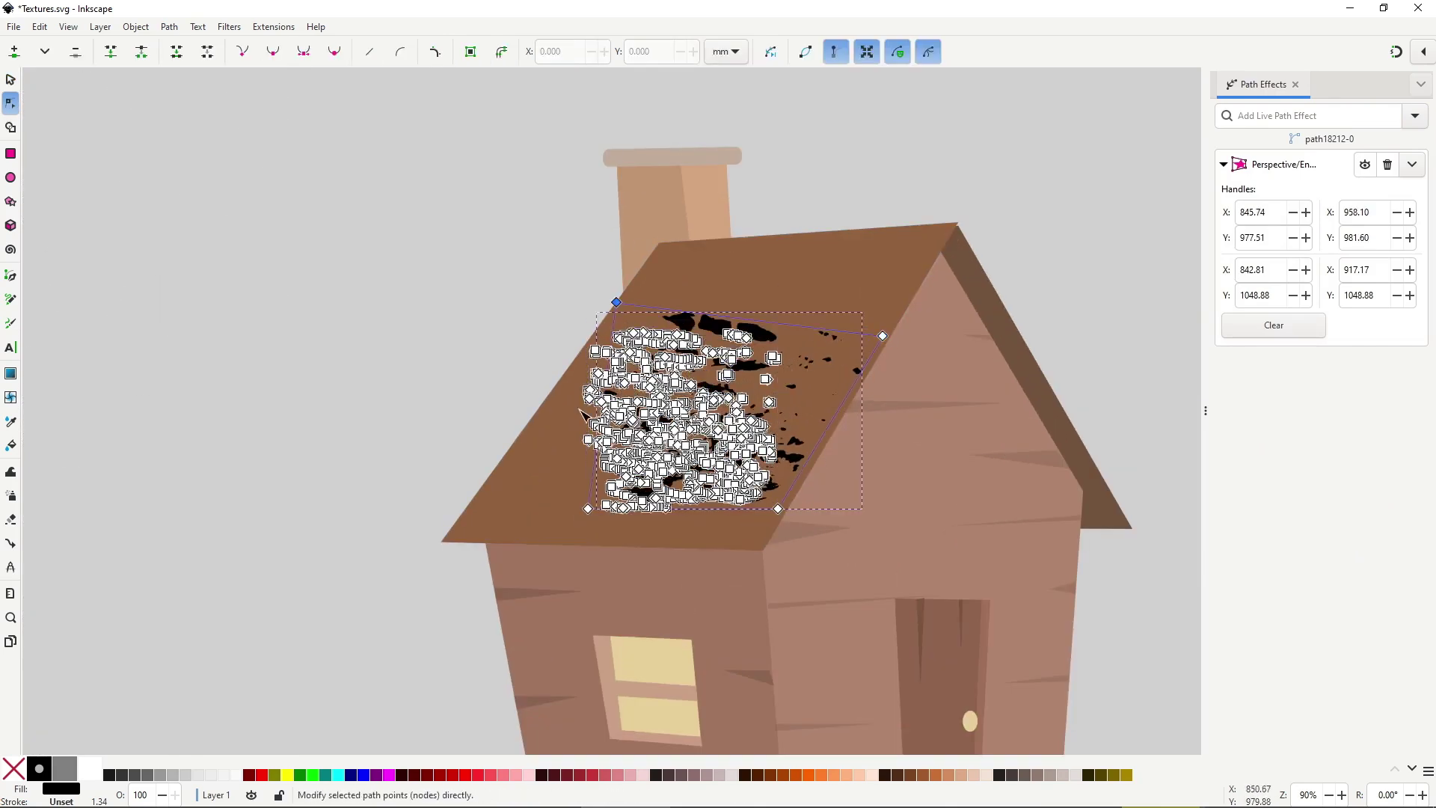
Move the envelope's four corner handles to the corners of the roof's front face so the texture follows its perspective.
{"action": "left_click_drag", "start_coordinate": [588, 508], "coordinate": [442, 539]}
{"action": "key", "text": "s"}
{"action": "scroll", "coordinate": [879, 399], "scroll_direction": "down", "scroll_amount": 3}
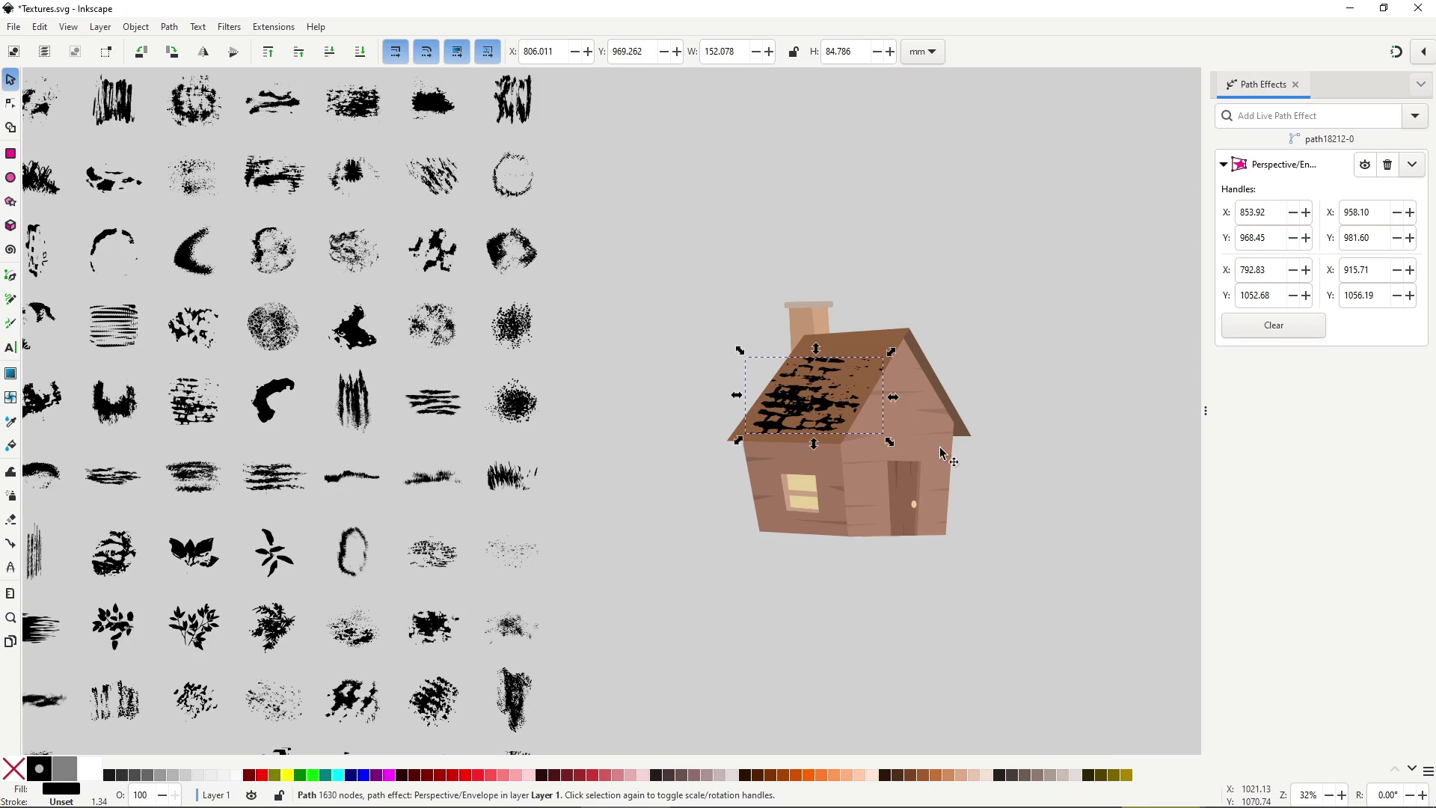
{"action": "key", "text": "n"}
{"action": "scroll", "coordinate": [861, 391], "scroll_direction": "up", "scroll_amount": 3}
{"action": "left_click_drag", "start_coordinate": [922, 324], "coordinate": [999, 214]}
{"action": "left_click_drag", "start_coordinate": [656, 290], "coordinate": [697, 232]}
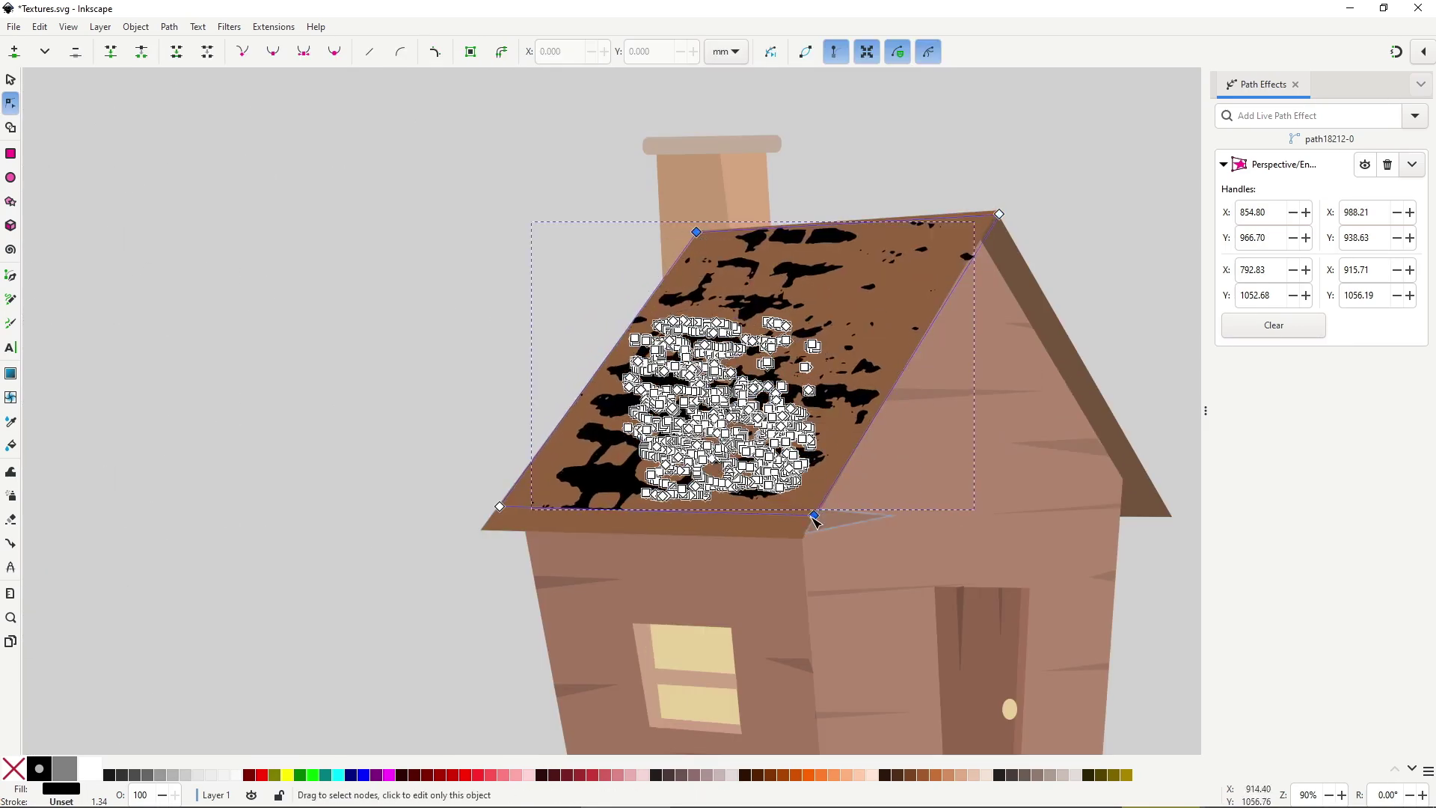
{"action": "left_click_drag", "start_coordinate": [814, 515], "coordinate": [808, 524]}
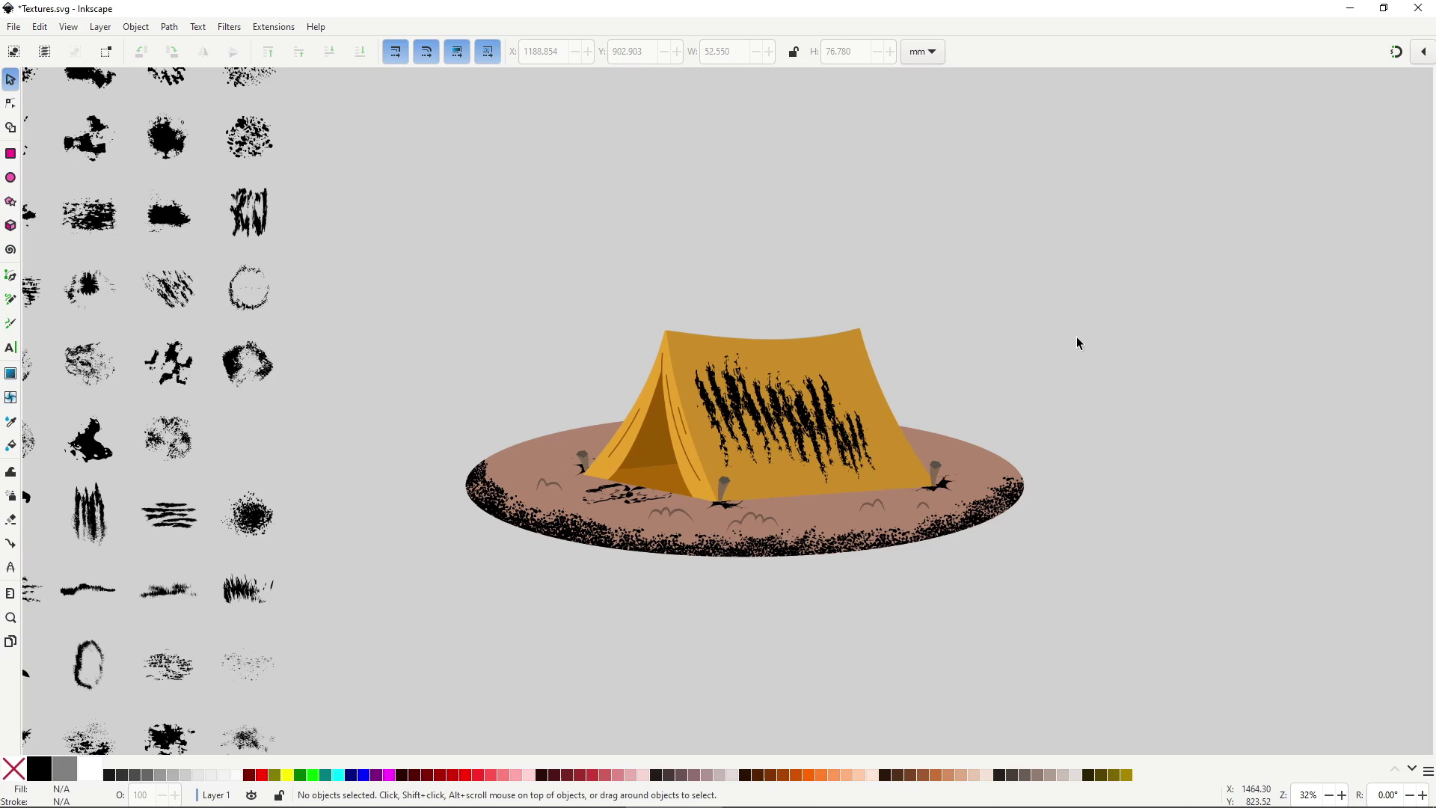
Give the clipped dotted texture group on the tent's ground a flat fill and lower its opacity to about 20%.
{"action": "left_click", "coordinate": [600, 539]}
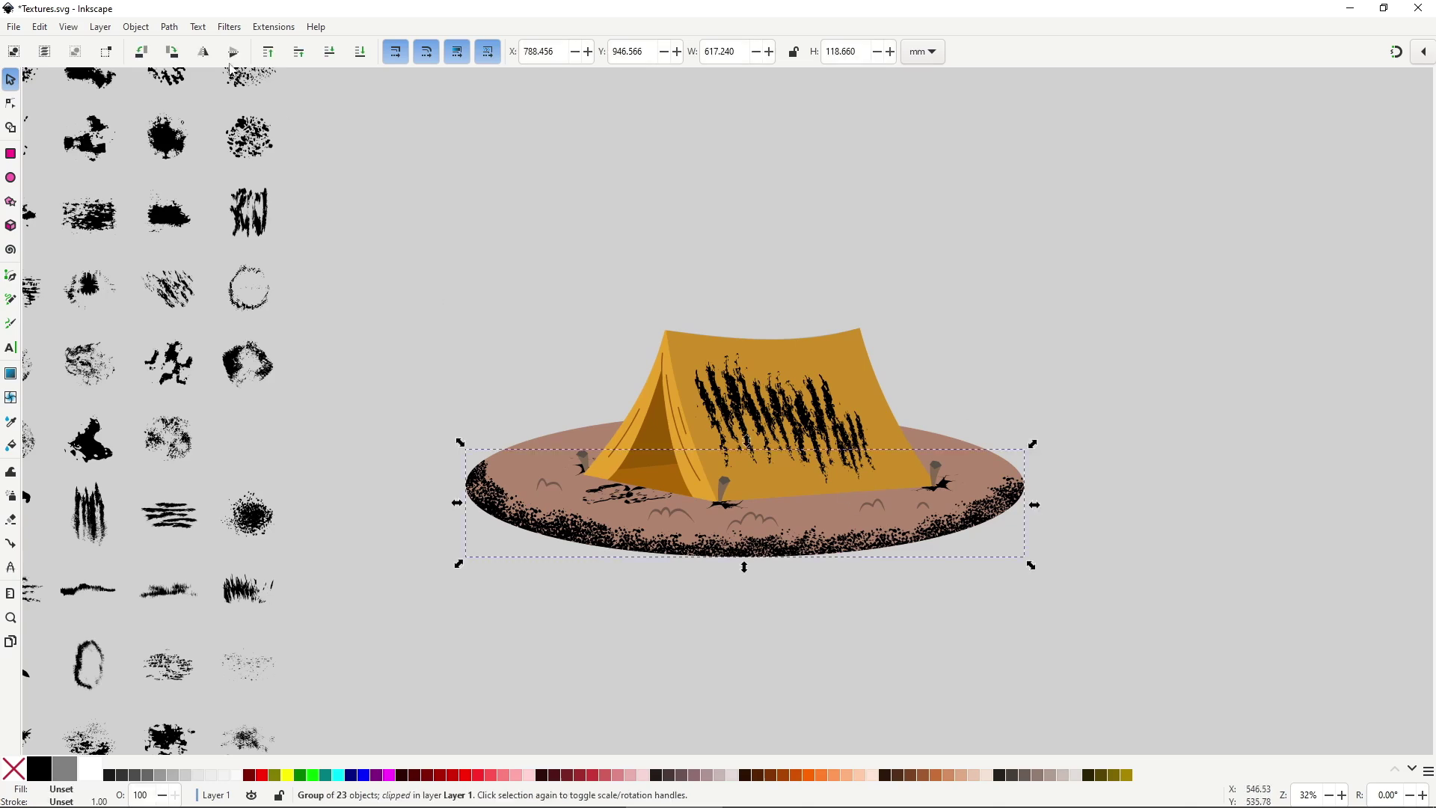
{"action": "left_click", "coordinate": [141, 27]}
{"action": "left_click", "coordinate": [170, 64]}
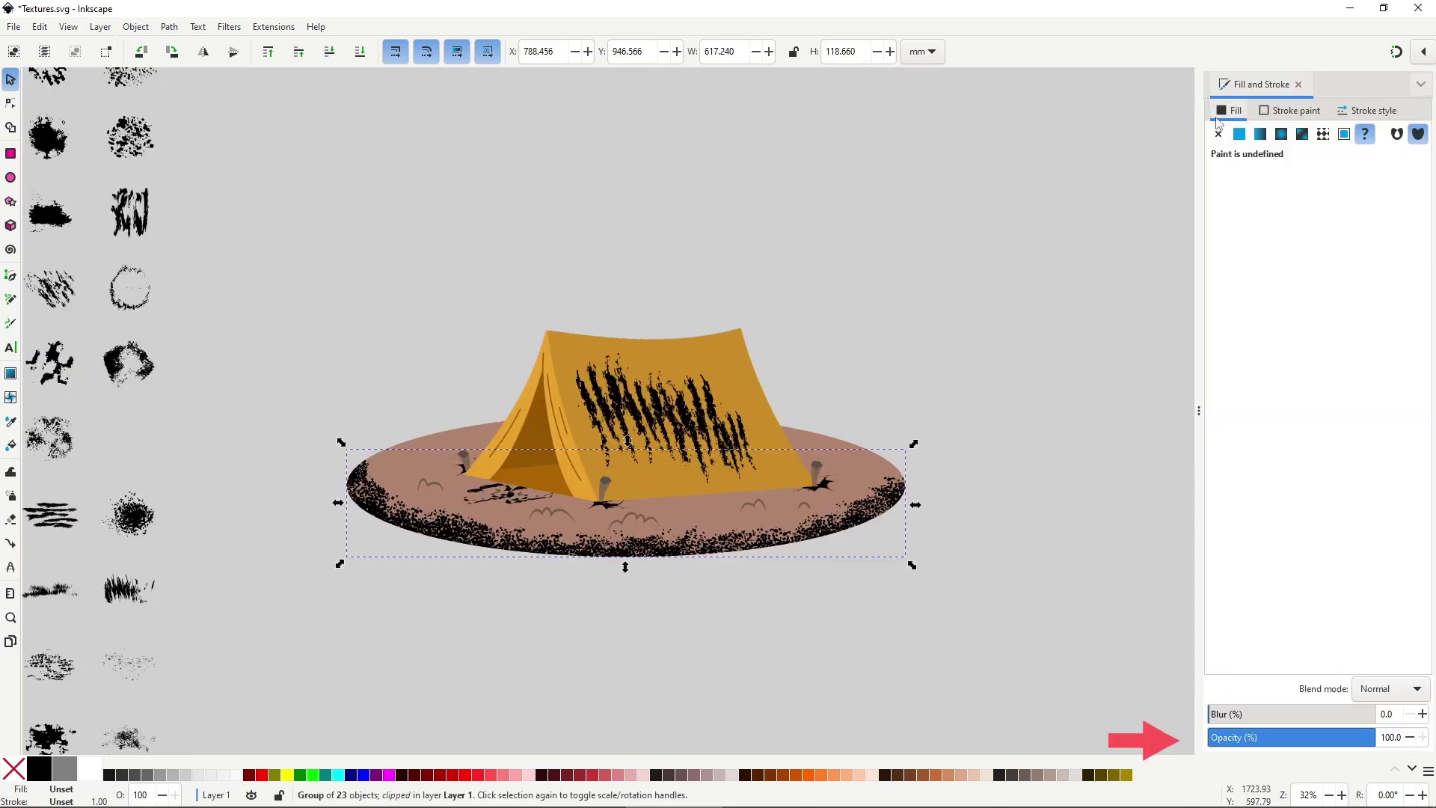
{"action": "left_click", "coordinate": [1238, 135]}
{"action": "left_click_drag", "start_coordinate": [1373, 738], "coordinate": [1242, 737]}
Colour the ground's dotted texture dark red and set its blend mode to Multiply.
{"action": "left_click", "coordinate": [1278, 371]}
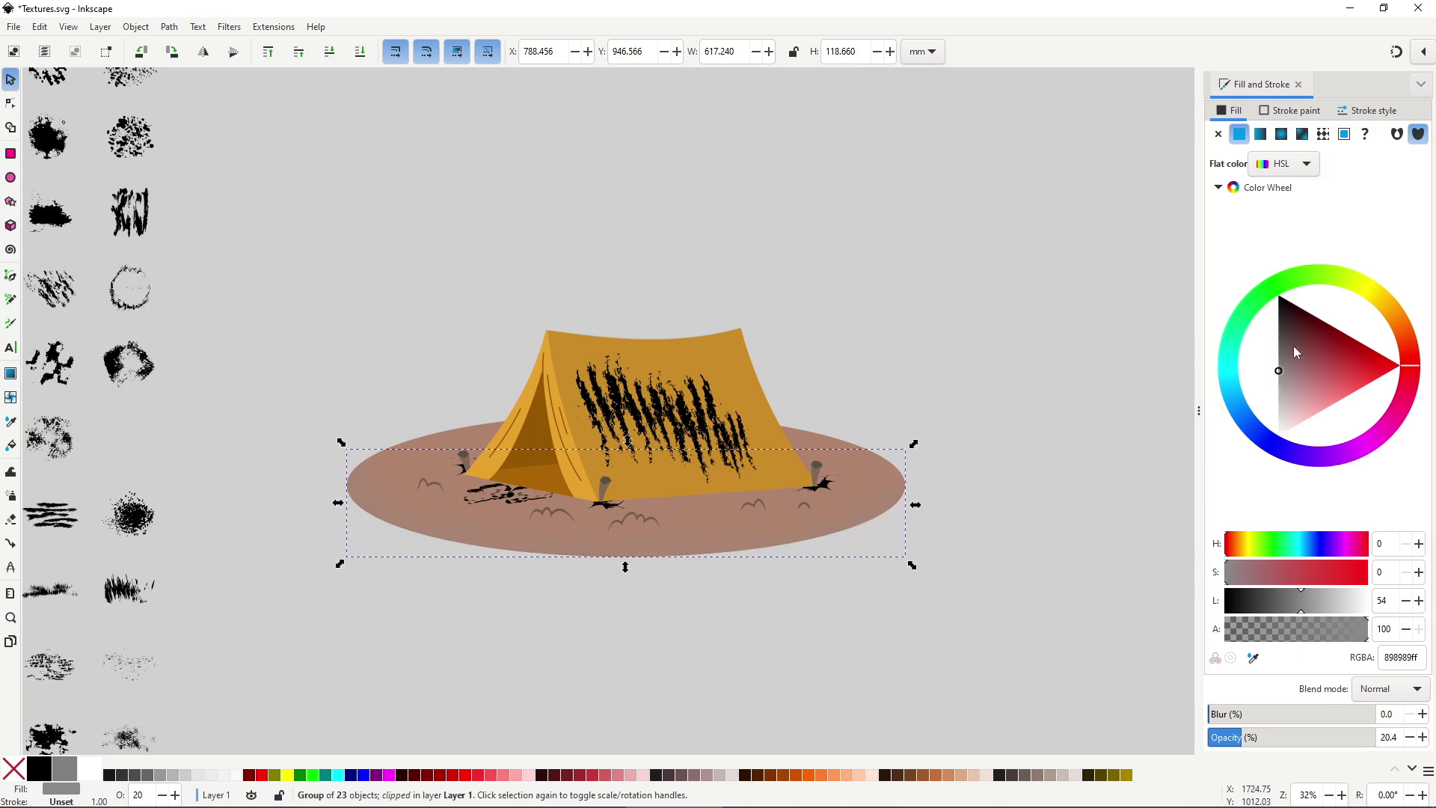
{"action": "left_click_drag", "start_coordinate": [1296, 351], "coordinate": [1302, 332]}
{"action": "left_click", "coordinate": [1390, 689]}
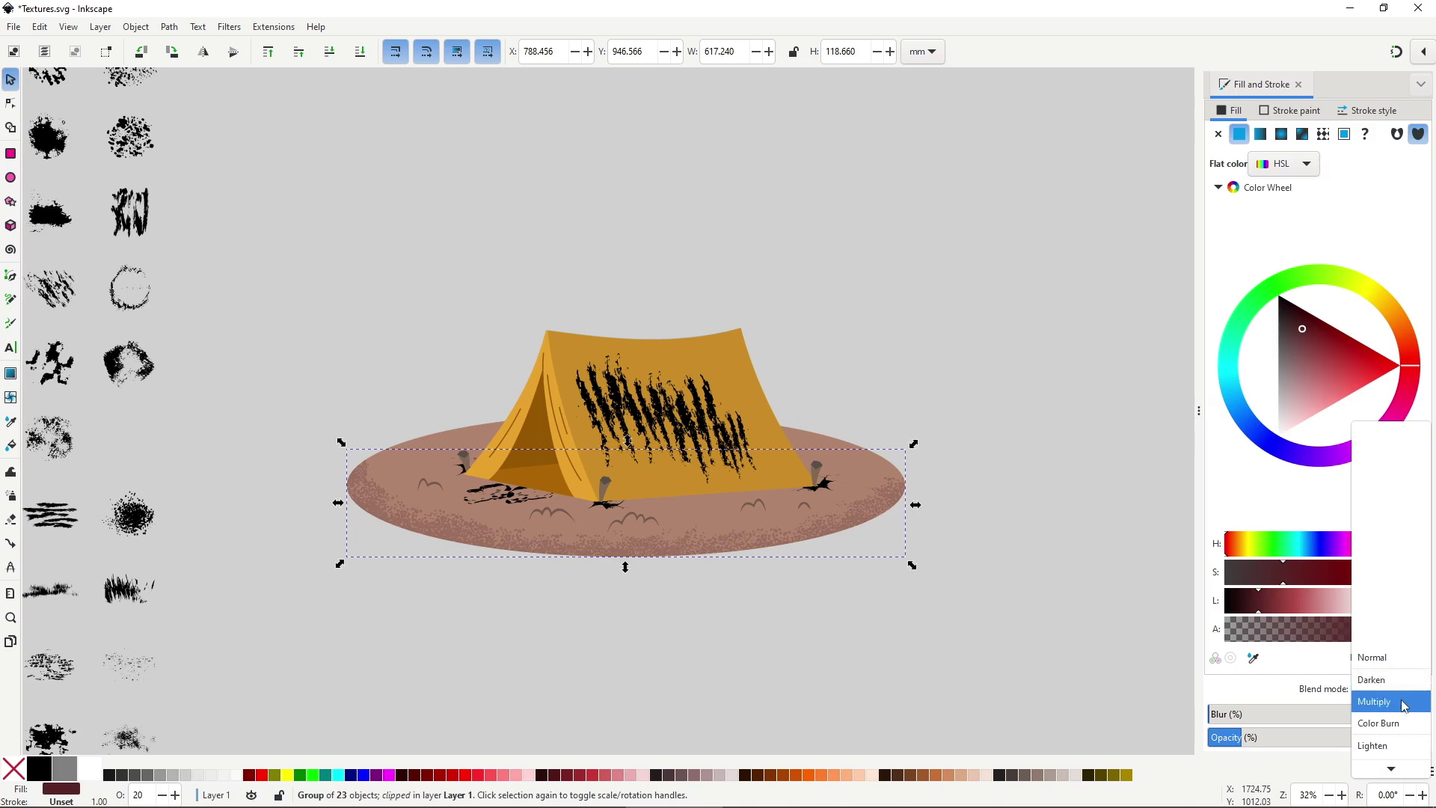
{"action": "left_click", "coordinate": [1393, 713]}
Try several reds and opacities on the ground texture, ending with muted red 8f6a6a at 20.4% opacity.
{"action": "left_click", "coordinate": [1299, 354]}
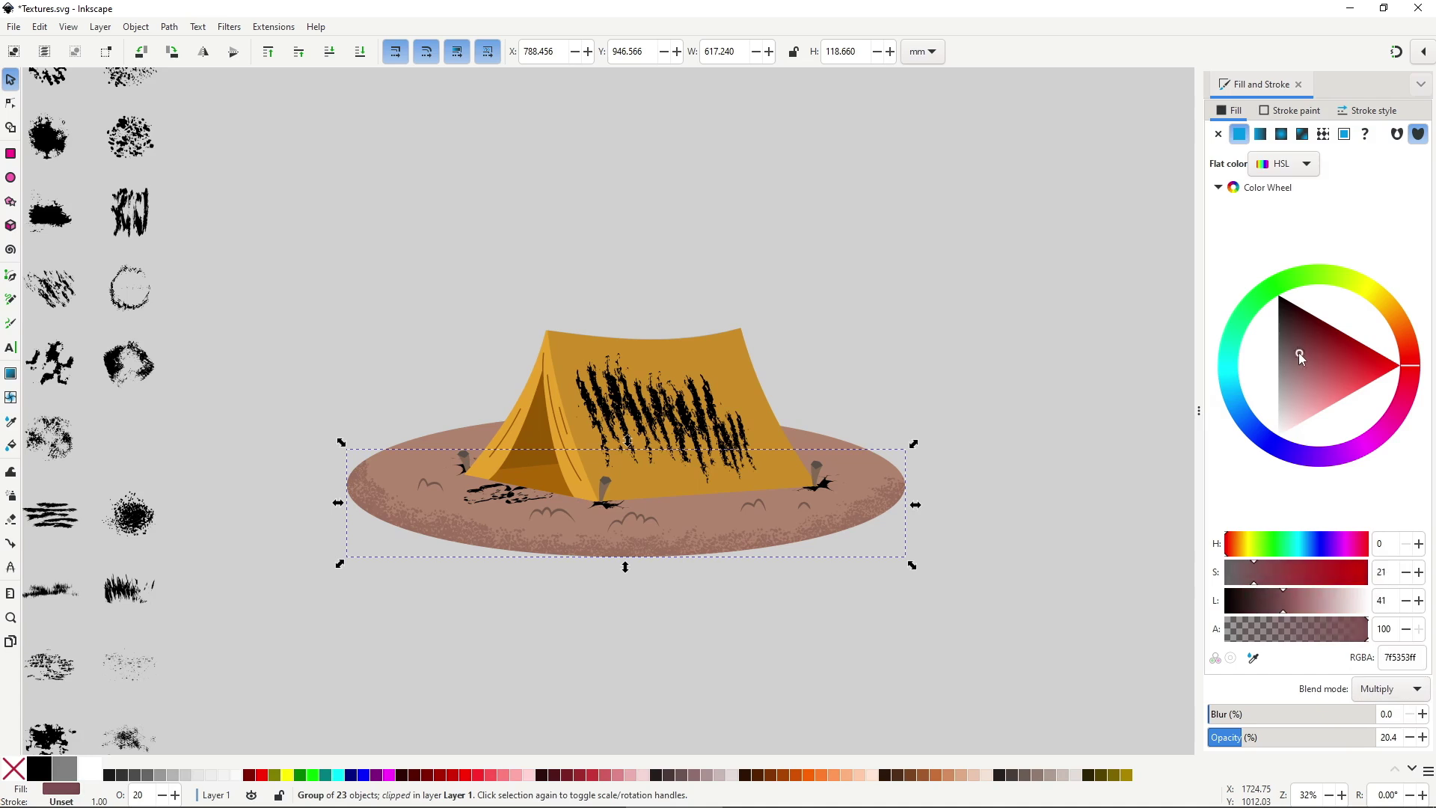
{"action": "left_click_drag", "start_coordinate": [1306, 362], "coordinate": [1348, 373]}
{"action": "left_click", "coordinate": [1235, 740]}
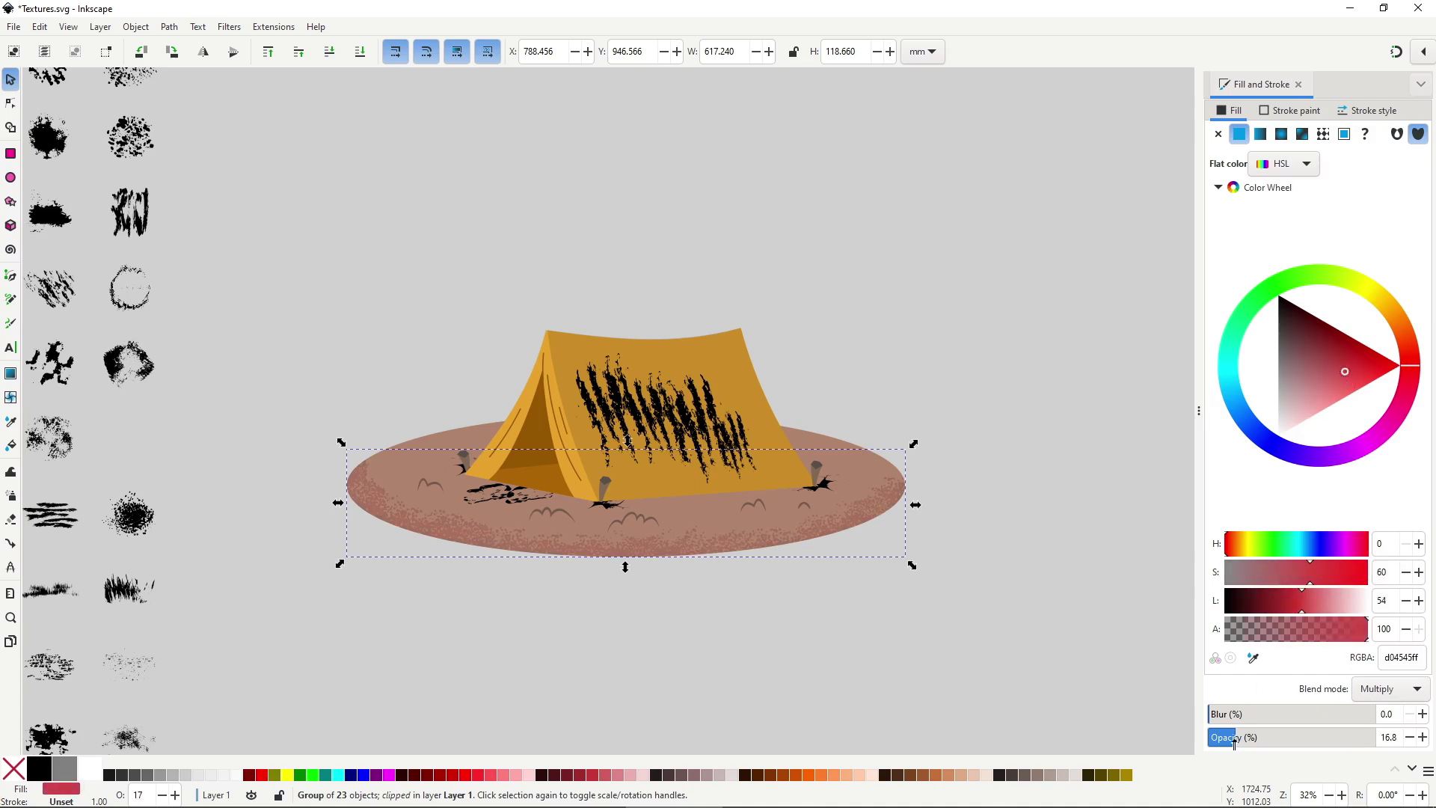
{"action": "left_click_drag", "start_coordinate": [1229, 741], "coordinate": [1248, 739]}
{"action": "left_click_drag", "start_coordinate": [1345, 371], "coordinate": [1297, 363]}
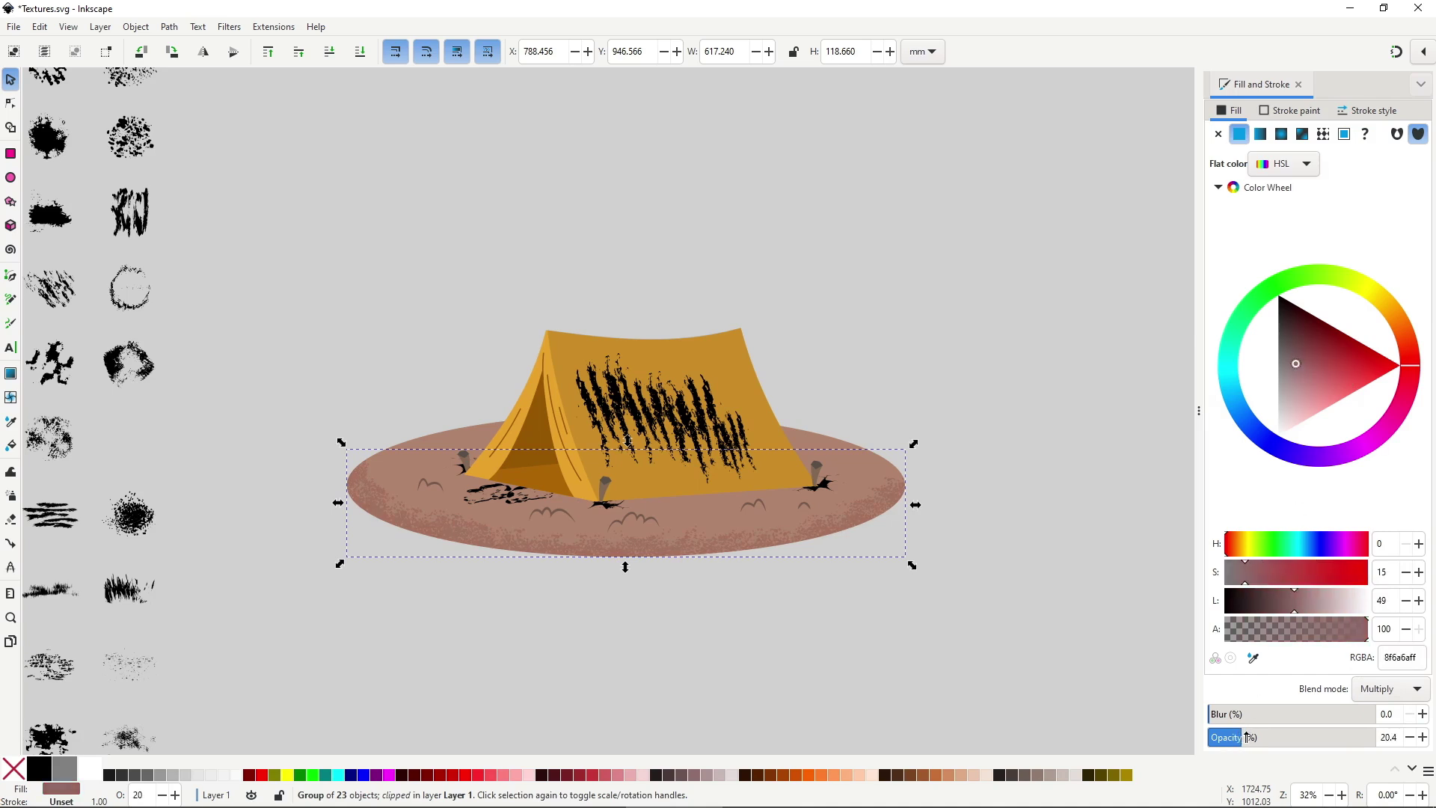
{"action": "key", "text": "Escape"}
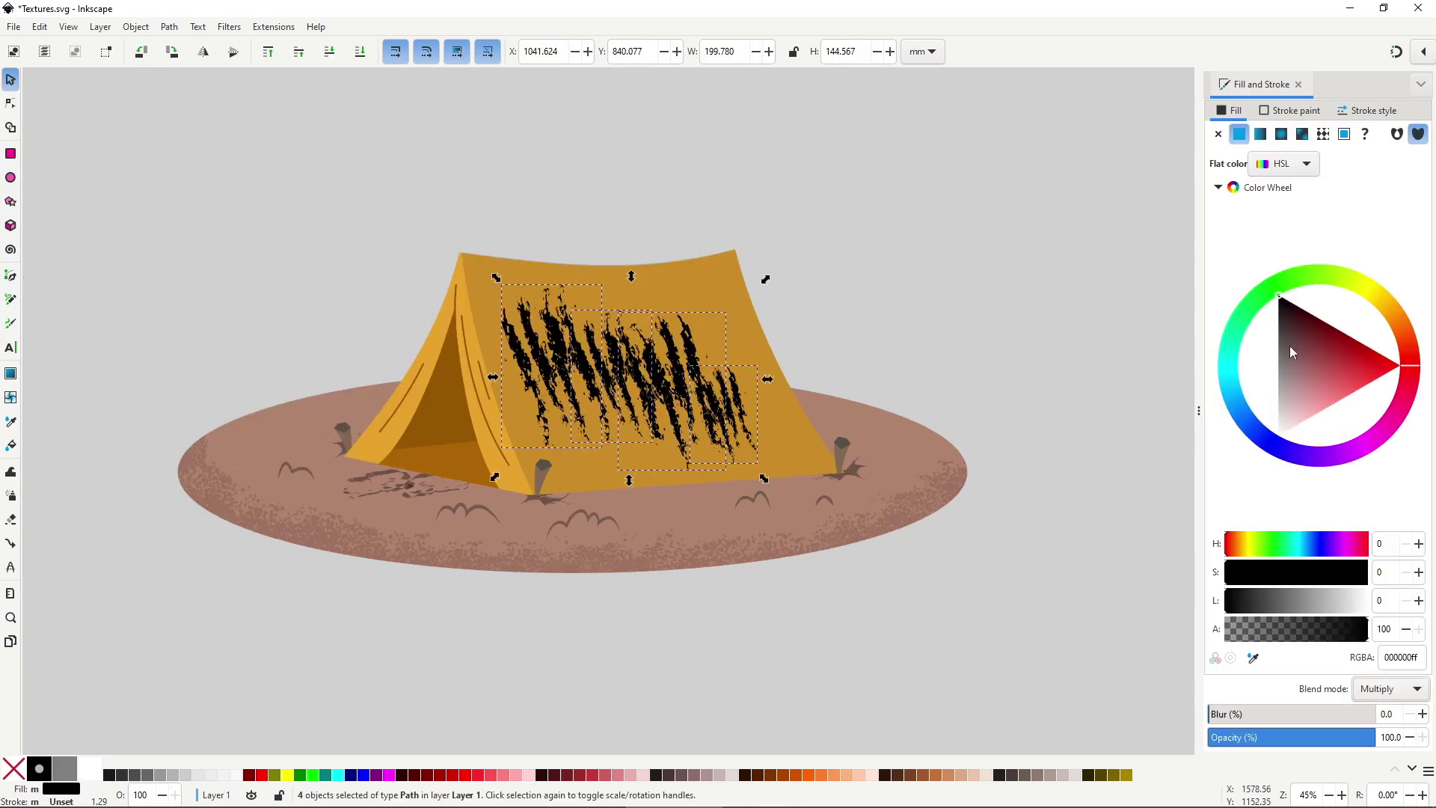
Fill the four brush textures on the tent's side with grey 8e8e8e and combine them into one path.
{"action": "left_click_drag", "start_coordinate": [1290, 346], "coordinate": [1274, 380]}
{"action": "scroll", "coordinate": [641, 380], "scroll_direction": "up", "scroll_amount": 2, "text": "ctrl"}
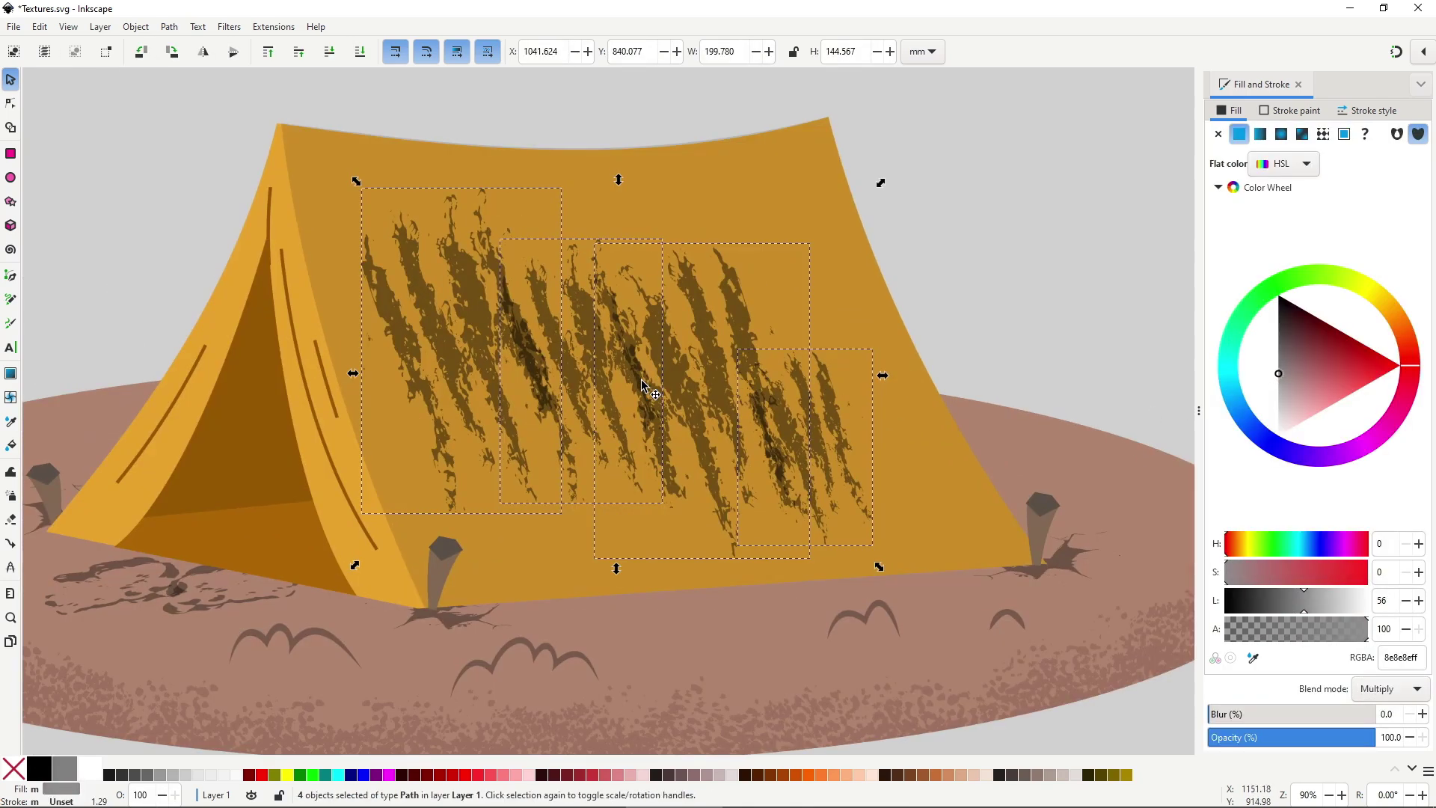
{"action": "left_click", "coordinate": [983, 308]}
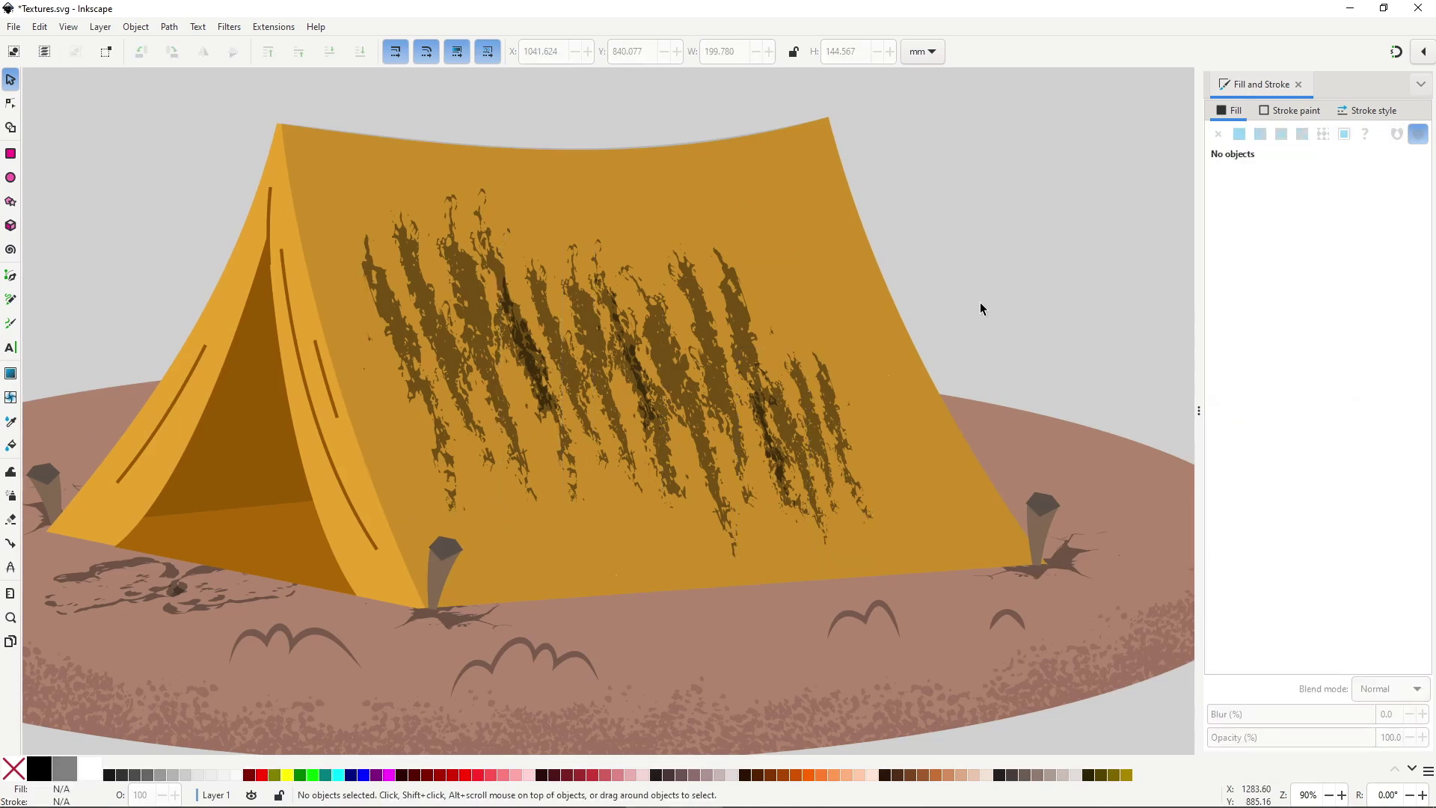
{"action": "scroll", "coordinate": [980, 307], "scroll_direction": "down", "scroll_amount": 1, "text": "ctrl"}
{"action": "left_click_drag", "start_coordinate": [523, 122], "coordinate": [951, 499]}
{"action": "key", "text": "ctrl+k"}
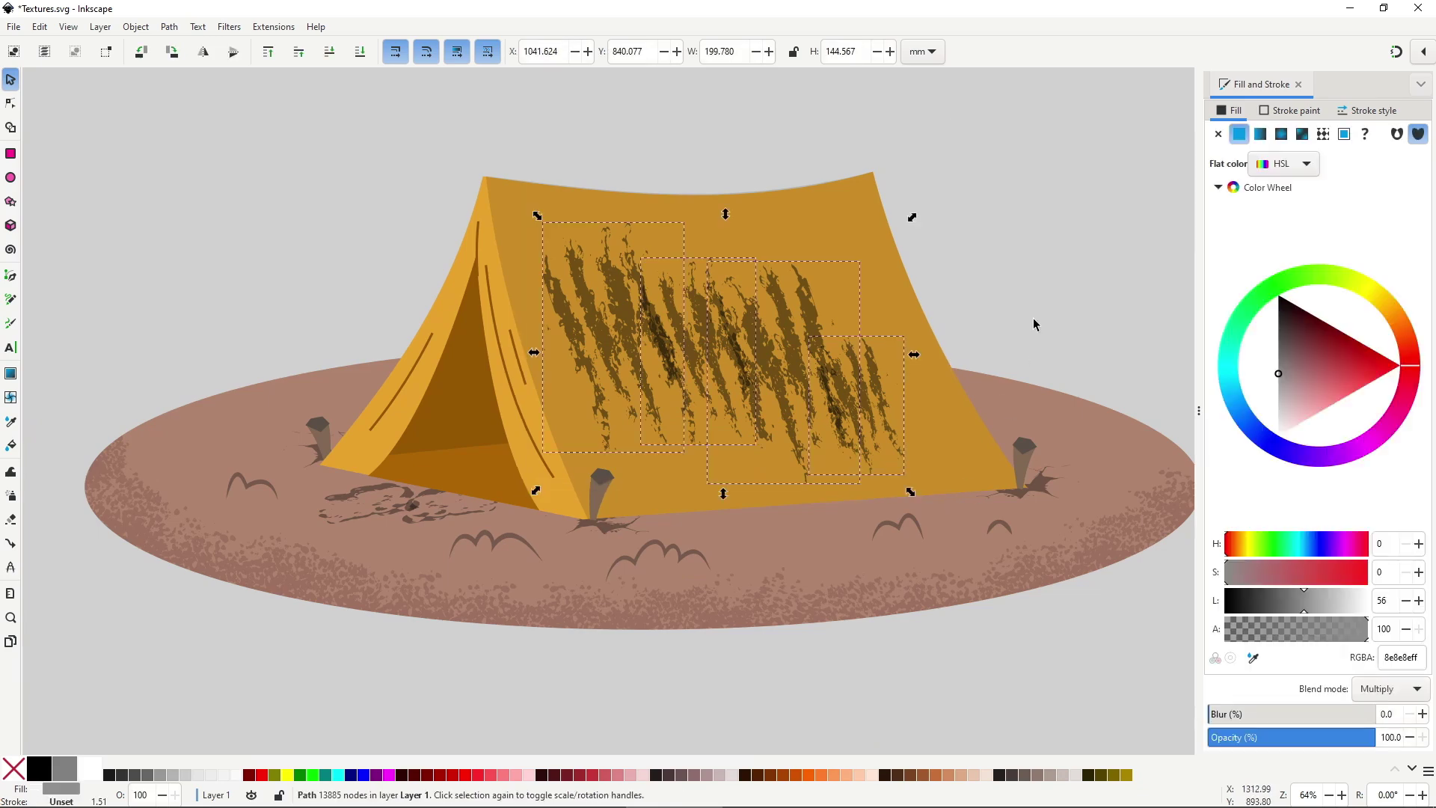
Combine the two overlapping ground textures in front of the tent's entrance into one path.
{"action": "scroll", "coordinate": [384, 533], "scroll_direction": "up", "scroll_amount": 3, "text": "ctrl"}
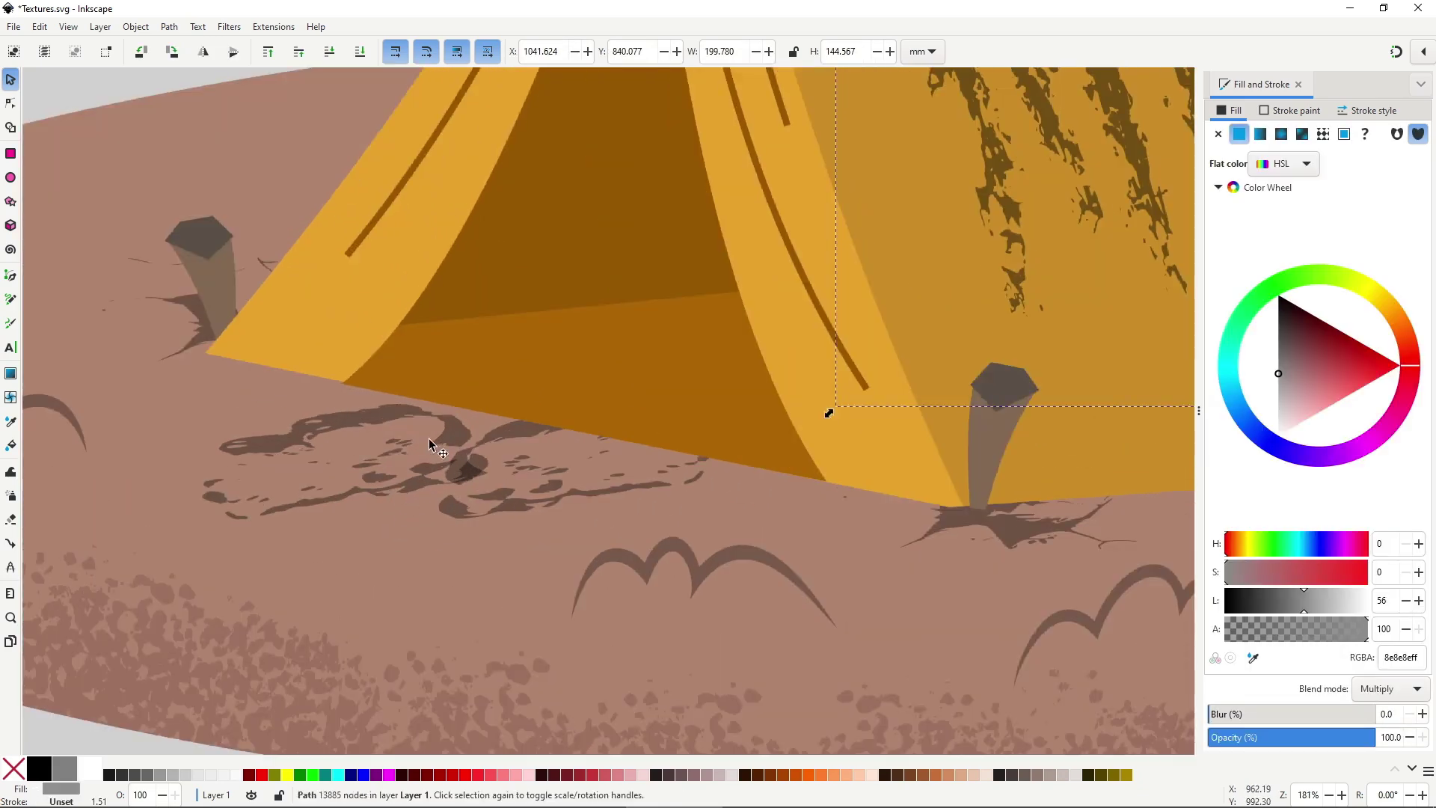
{"action": "left_click", "coordinate": [356, 411]}
{"action": "left_click", "coordinate": [560, 501], "text": "shift"}
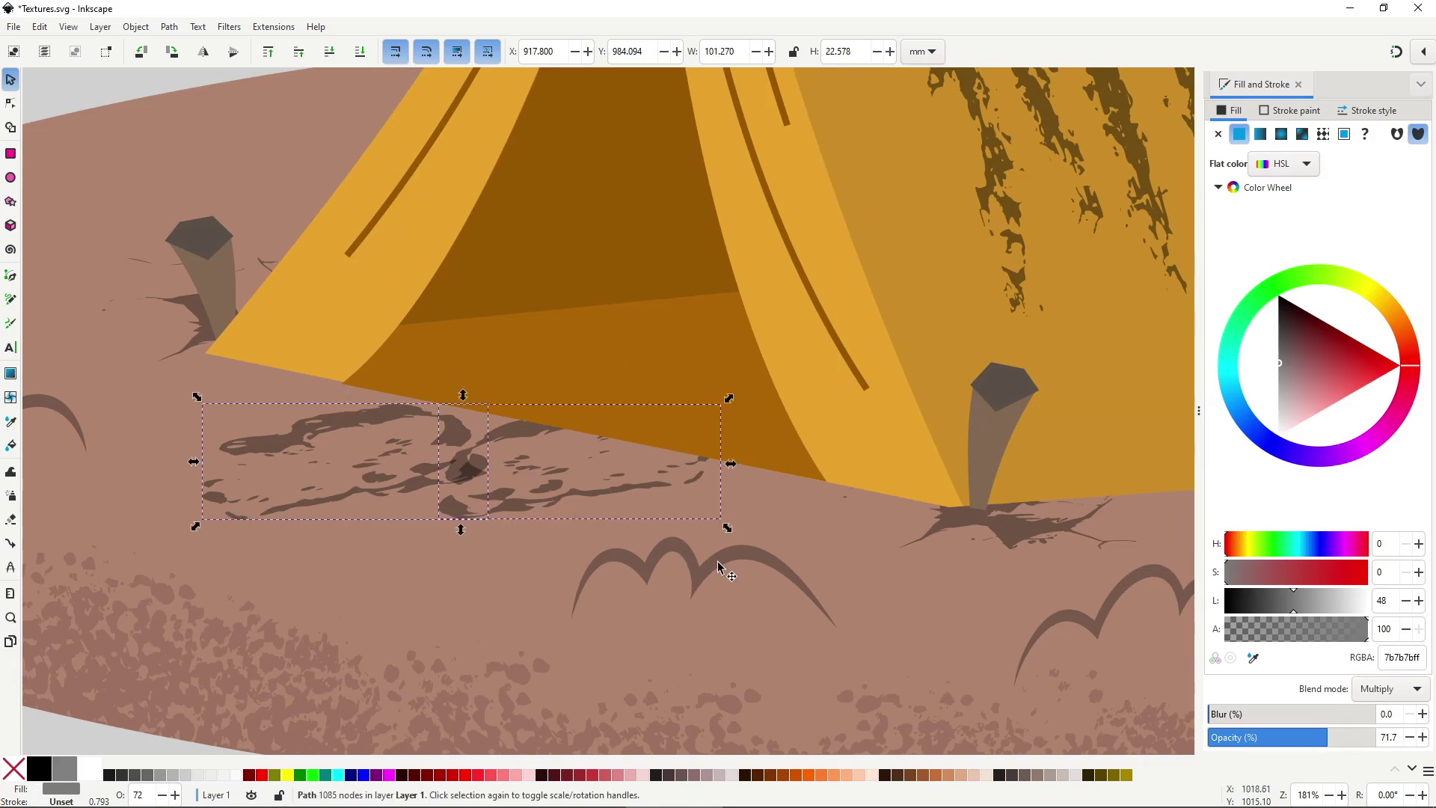
{"action": "scroll", "coordinate": [717, 561], "scroll_direction": "down", "scroll_amount": 2, "text": "ctrl"}
{"action": "scroll", "coordinate": [716, 561], "scroll_direction": "down", "scroll_amount": 1, "text": "ctrl"}
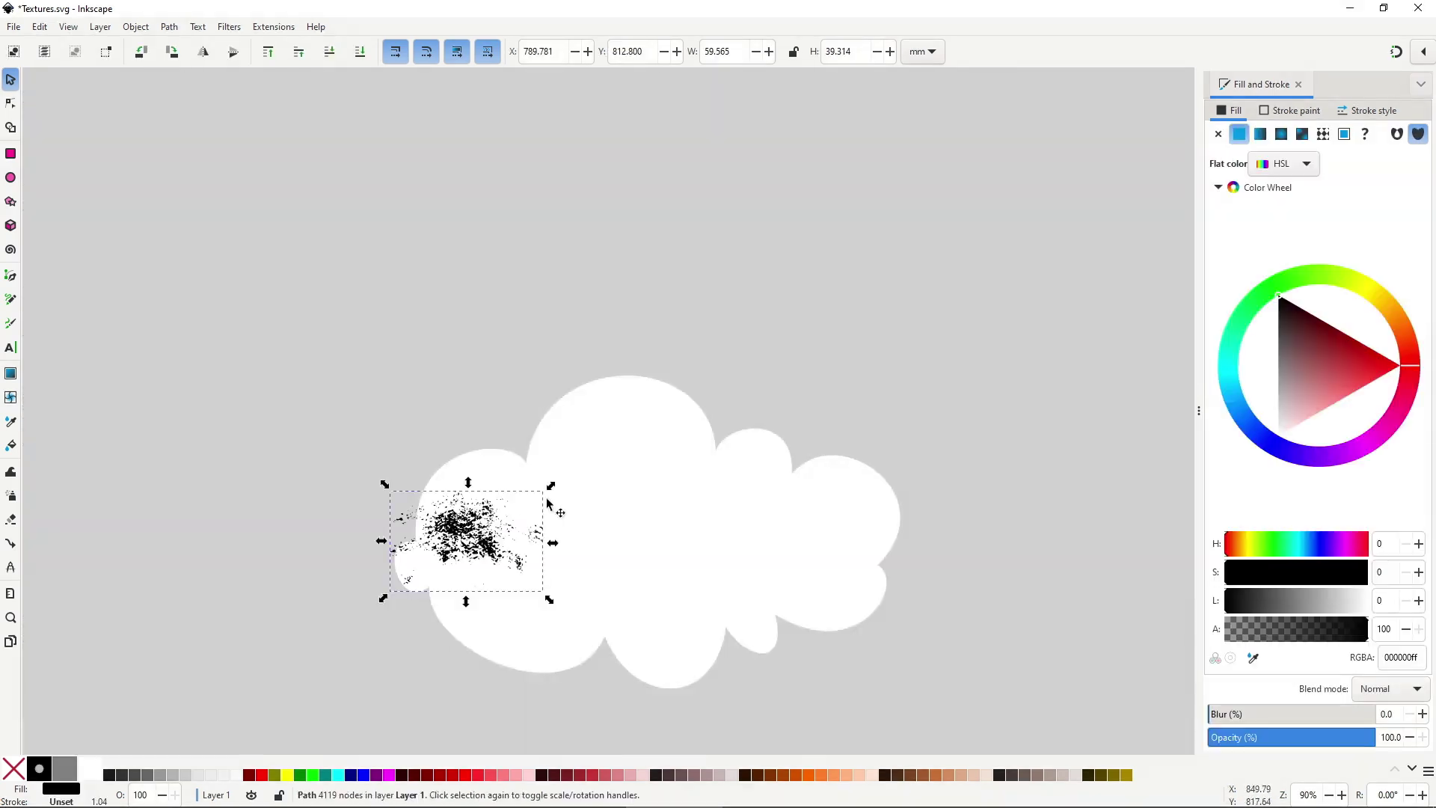
Enlarge the scattered texture on the cloud and place a duplicate, about 100 × 83 mm, over the cloud's left side.
{"action": "left_click_drag", "start_coordinate": [551, 481], "coordinate": [651, 294]}
{"action": "key", "text": "ctrl+d"}
{"action": "left_click_drag", "start_coordinate": [613, 412], "coordinate": [514, 473]}
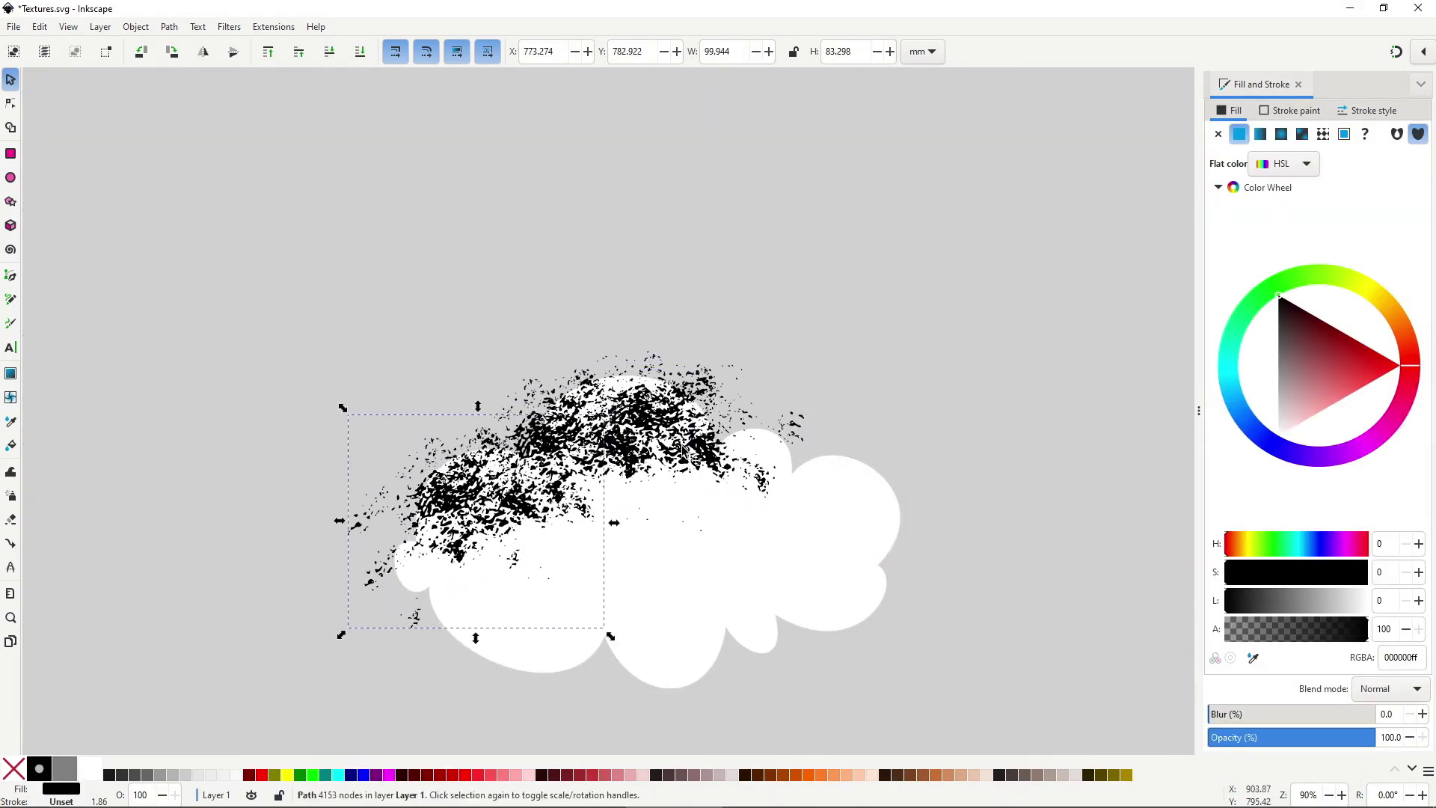
Duplicate the scattered texture onto the cloud's right side and rotate it to follow the outline.
{"action": "left_click_drag", "start_coordinate": [251, 223], "coordinate": [853, 677]}
{"action": "key", "text": "ctrl+d"}
{"action": "left_click_drag", "start_coordinate": [636, 419], "coordinate": [815, 456]}
{"action": "left_click", "coordinate": [814, 455]}
{"action": "left_click_drag", "start_coordinate": [981, 389], "coordinate": [956, 600]}
{"action": "left_click_drag", "start_coordinate": [845, 539], "coordinate": [863, 514]}
Add duplicates of the scattered texture along the cloud's lower-left and lower-right edges.
{"action": "left_click", "coordinate": [456, 509]}
{"action": "key", "text": "ctrl+d"}
{"action": "left_click_drag", "start_coordinate": [456, 509], "coordinate": [526, 655]}
{"action": "key", "text": "ctrl+d"}
{"action": "key", "text": "ctrl+d"}
{"action": "left_click_drag", "start_coordinate": [526, 654], "coordinate": [859, 596]}
Group all the scattered texture copies, leaving the cloud shape out of the group.
{"action": "left_click_drag", "start_coordinate": [191, 217], "coordinate": [999, 754]}
{"action": "left_click", "coordinate": [652, 621], "text": "shift"}
{"action": "key", "text": "ctrl+g"}
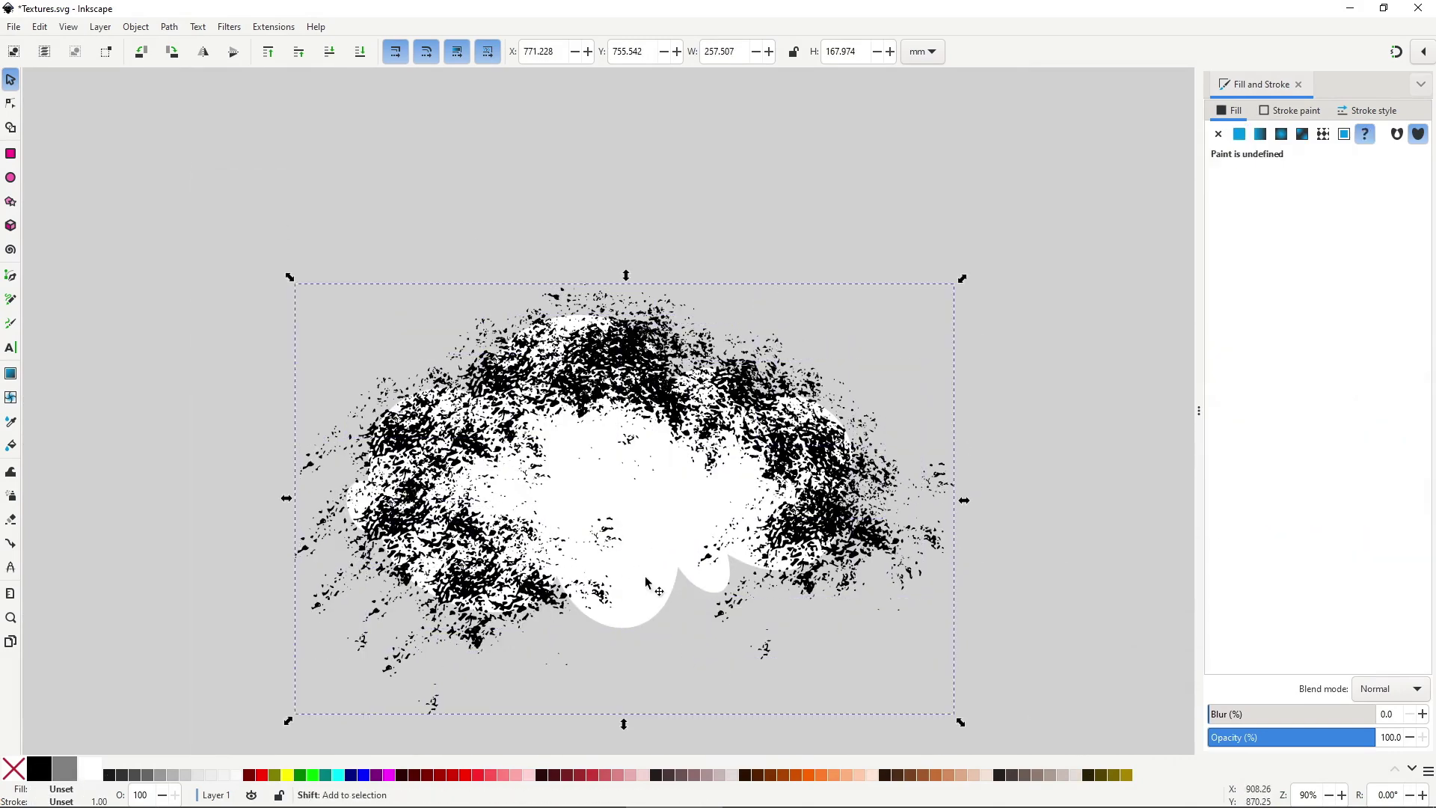
Cut the grouped texture out of the white cloud with Set Inverse Clip (LPE) and deselect the result.
{"action": "left_click", "coordinate": [648, 583], "text": "shift"}
{"action": "left_click", "coordinate": [138, 28]}
{"action": "mouse_move", "coordinate": [314, 216]}
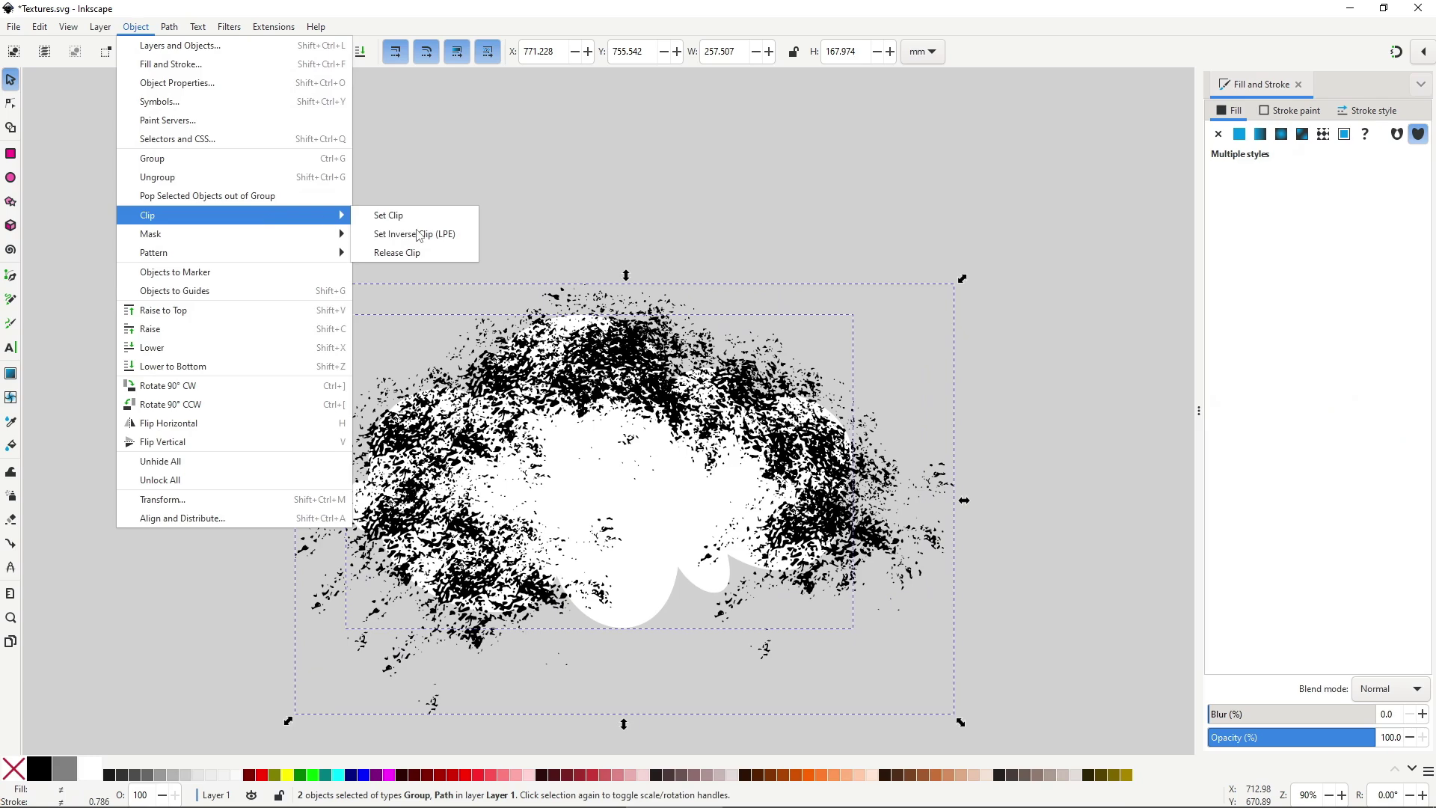
{"action": "left_click", "coordinate": [418, 234]}
{"action": "scroll", "coordinate": [923, 447], "scroll_direction": "down", "scroll_amount": 2, "text": "ctrl"}
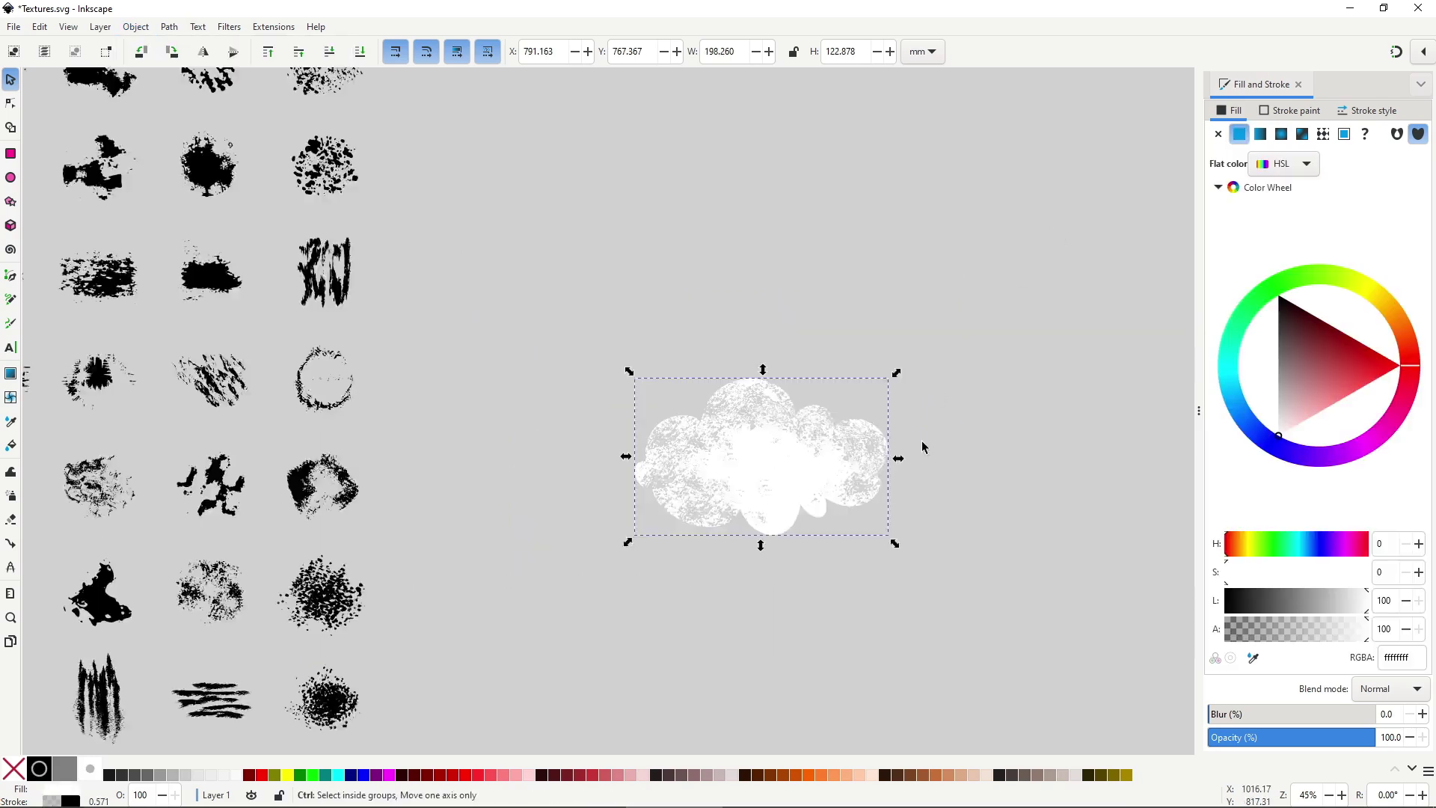
{"action": "scroll", "coordinate": [923, 447], "scroll_direction": "up", "scroll_amount": 1, "text": "ctrl"}
{"action": "left_click", "coordinate": [896, 464]}
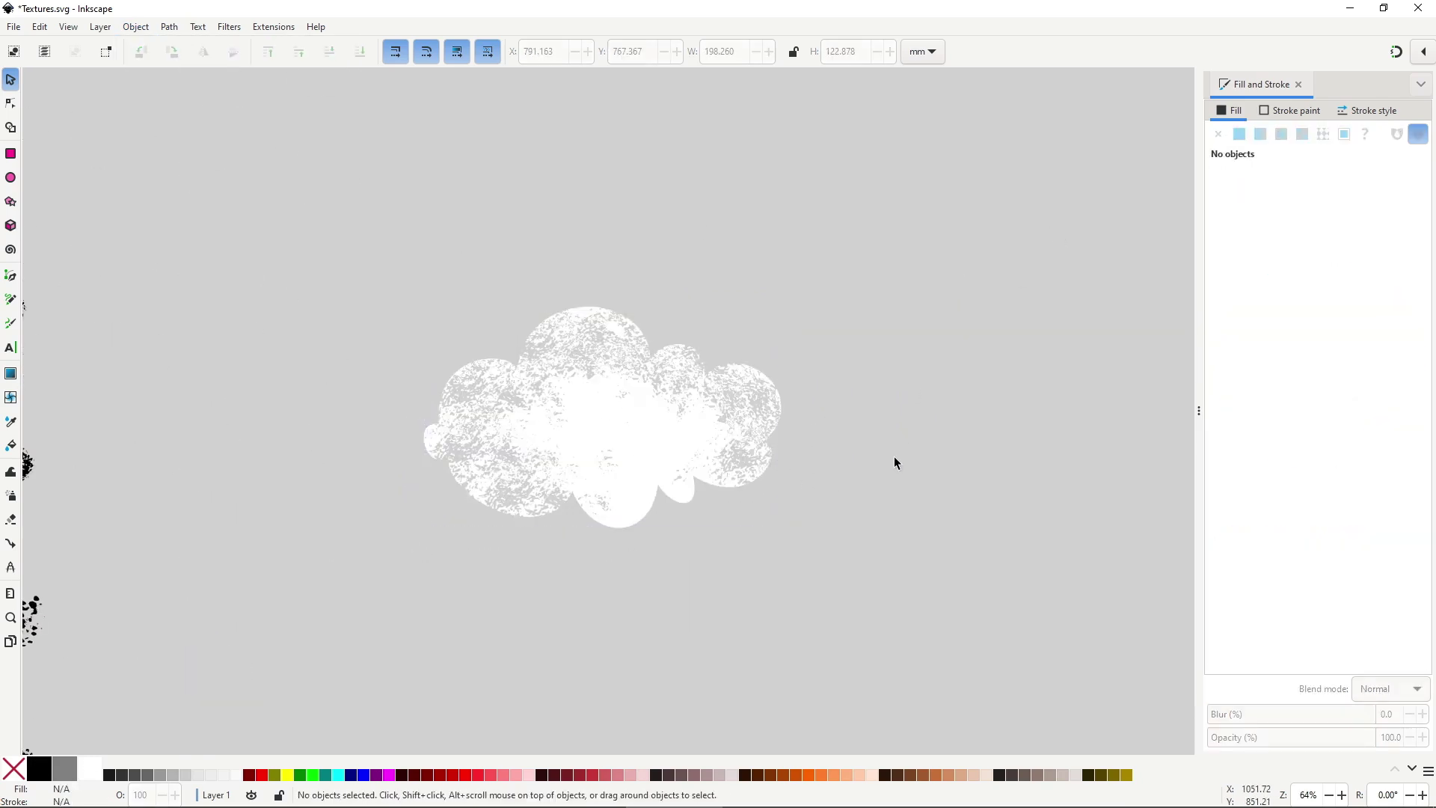